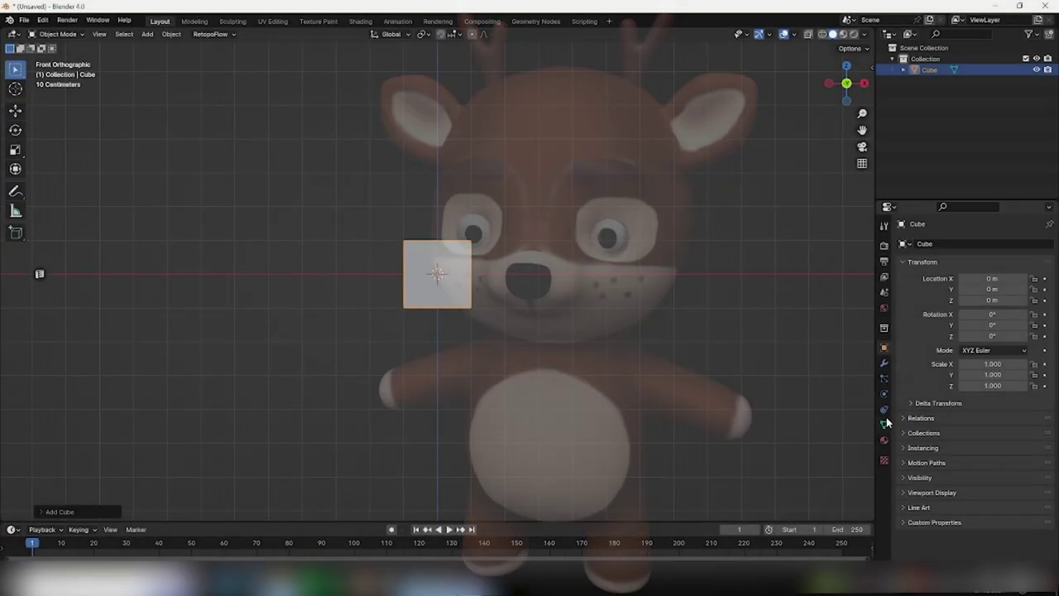
- Add a Subdivision Surface modifier to the cube with viewport level 2
{"action": "left_click", "coordinate": [884, 363]}
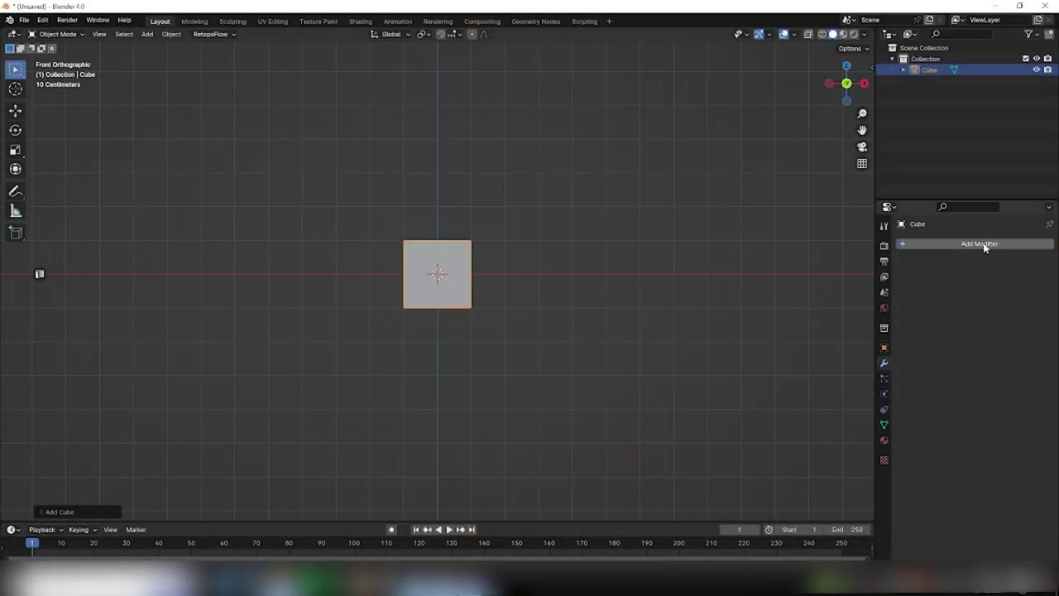
{"action": "left_click", "coordinate": [980, 243]}
{"action": "left_click", "coordinate": [835, 426]}
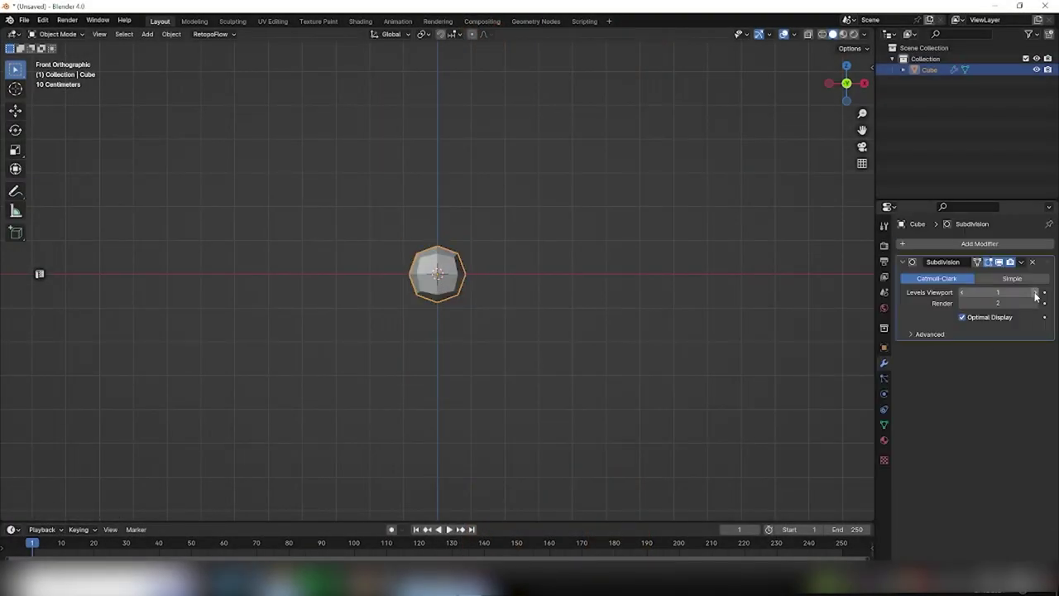
{"action": "left_click", "coordinate": [1036, 295]}
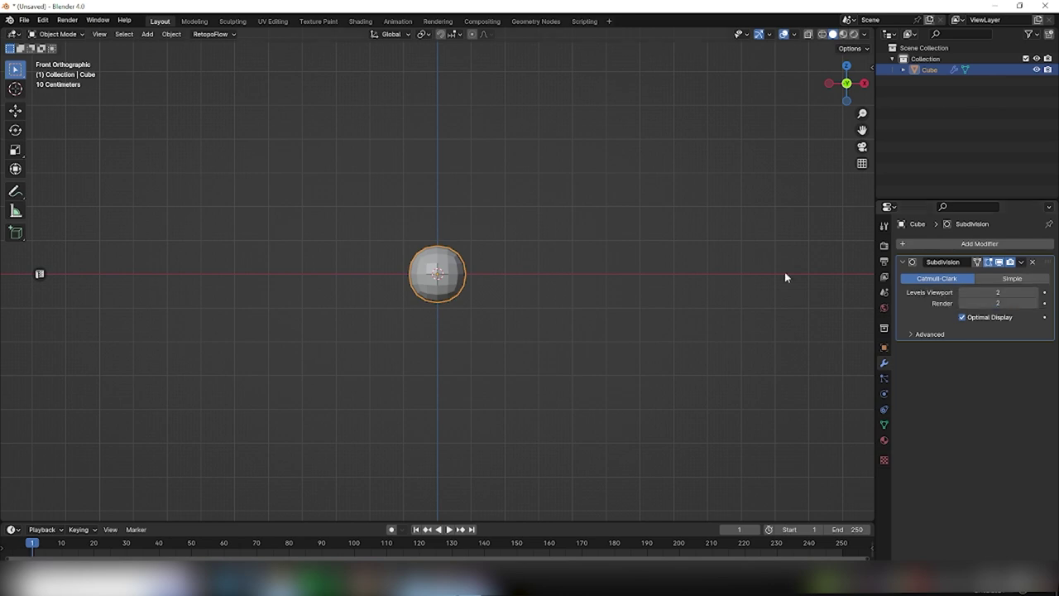
- Select the cube's top face in face mode and inset it
{"action": "key", "text": "Tab"}
{"action": "middle_click_drag", "start_coordinate": [501, 253], "coordinate": [350, 199]}
{"action": "key", "text": "3"}
{"action": "left_click", "coordinate": [407, 243]}
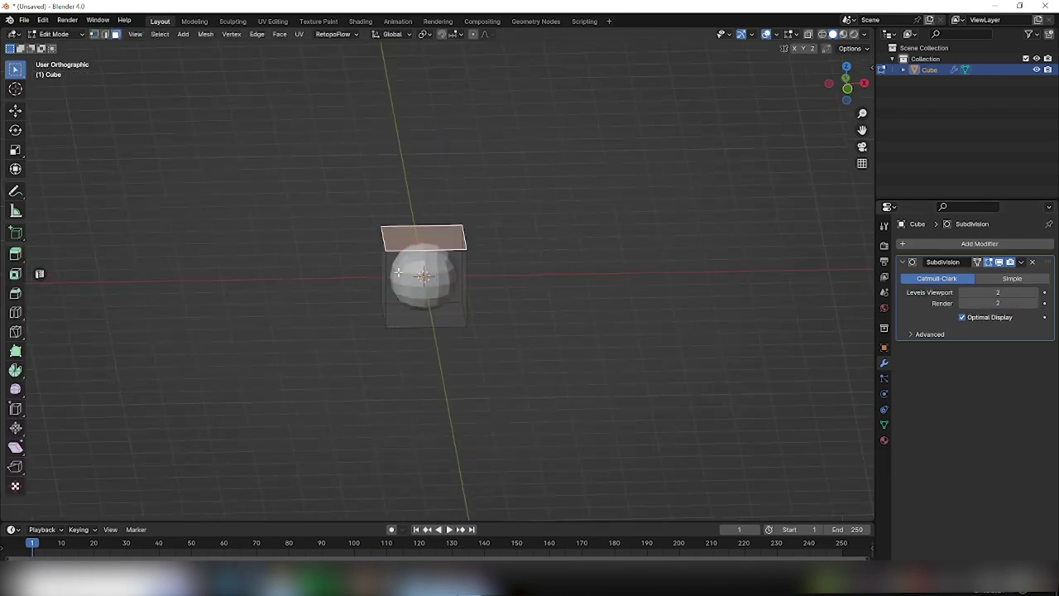
{"action": "key", "text": "Tab"}
{"action": "key", "text": "Tab"}
{"action": "key", "text": "i"}
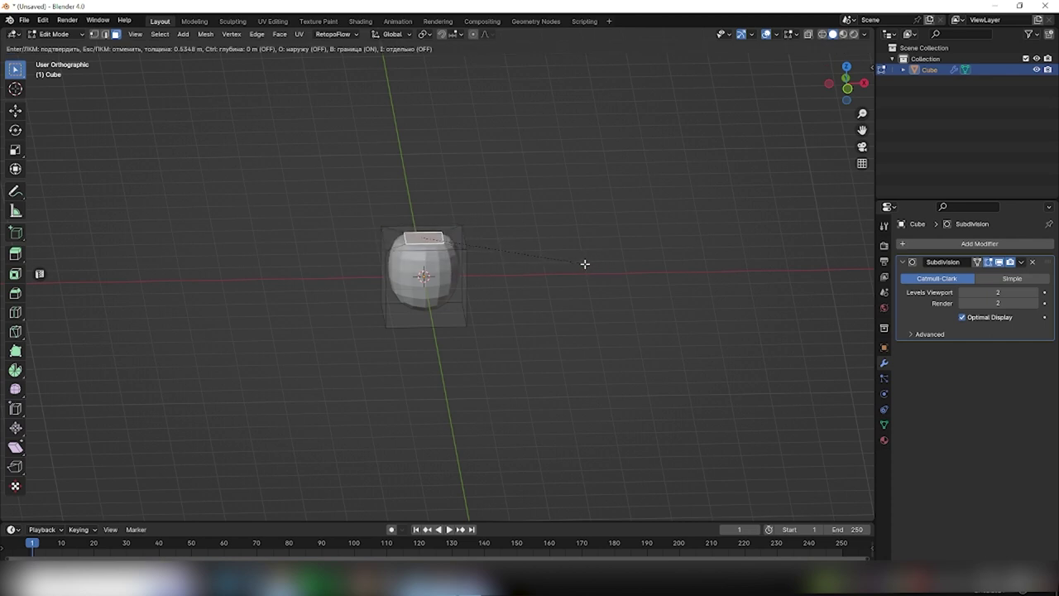
{"action": "left_click", "coordinate": [584, 263]}
- Scale the inset top face wider and extrude it upward into a head block
{"action": "key", "text": "KP_1"}
{"action": "key", "text": "s"}
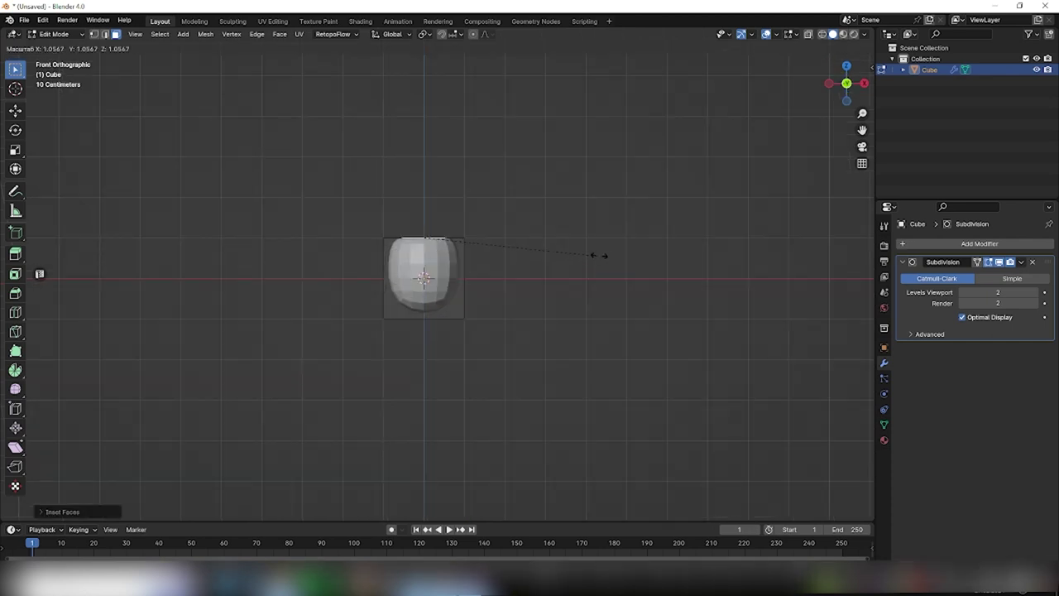
{"action": "left_click", "coordinate": [599, 255]}
{"action": "key", "text": "e"}
{"action": "left_click", "coordinate": [61, 254]}
{"action": "key", "text": "e"}
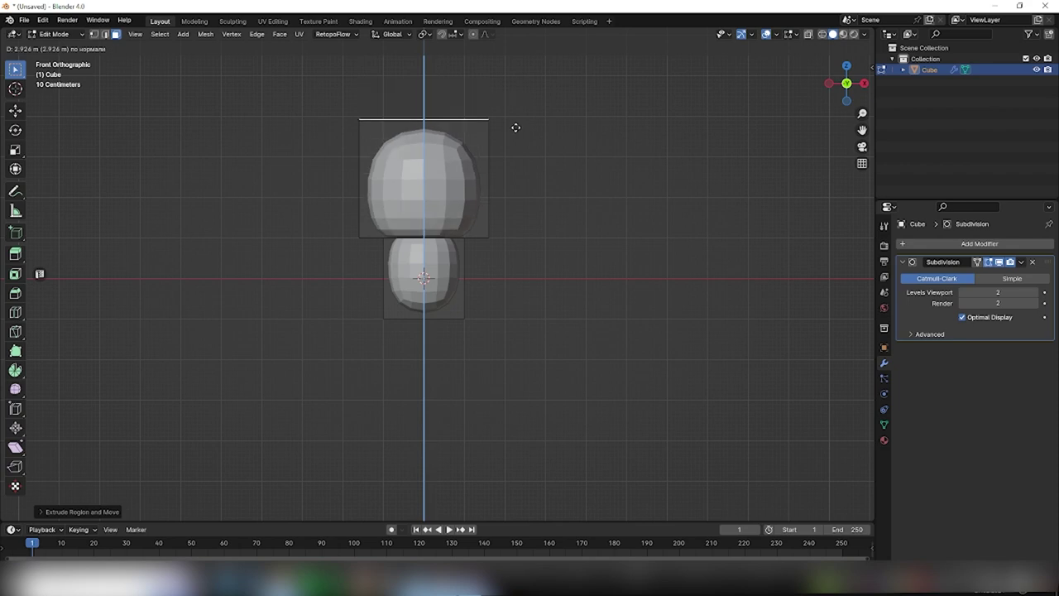
{"action": "left_click", "coordinate": [515, 128]}
- Select the lower block's front face and the thin side face
{"action": "mouse_move", "coordinate": [544, 254]}
{"action": "middle_mouse_down"}
{"action": "mouse_move", "coordinate": [489, 279]}
{"action": "mouse_move", "coordinate": [373, 179]}
{"action": "mouse_move", "coordinate": [447, 255]}
{"action": "middle_mouse_up"}
{"action": "scroll", "coordinate": [448, 255], "scroll_direction": "up", "scroll_amount": 3}
{"action": "left_click", "coordinate": [453, 240]}
{"action": "mouse_move", "coordinate": [562, 263]}
{"action": "middle_mouse_down"}
{"action": "mouse_move", "coordinate": [568, 320]}
{"action": "mouse_move", "coordinate": [587, 333]}
{"action": "mouse_move", "coordinate": [340, 236]}
{"action": "mouse_move", "coordinate": [601, 307]}
{"action": "mouse_move", "coordinate": [631, 289]}
{"action": "mouse_move", "coordinate": [639, 322]}
{"action": "middle_mouse_up"}
{"action": "left_click", "coordinate": [340, 237]}
- In vertex mode, move the neck vertices along Z to a new height
{"action": "key", "text": "1"}
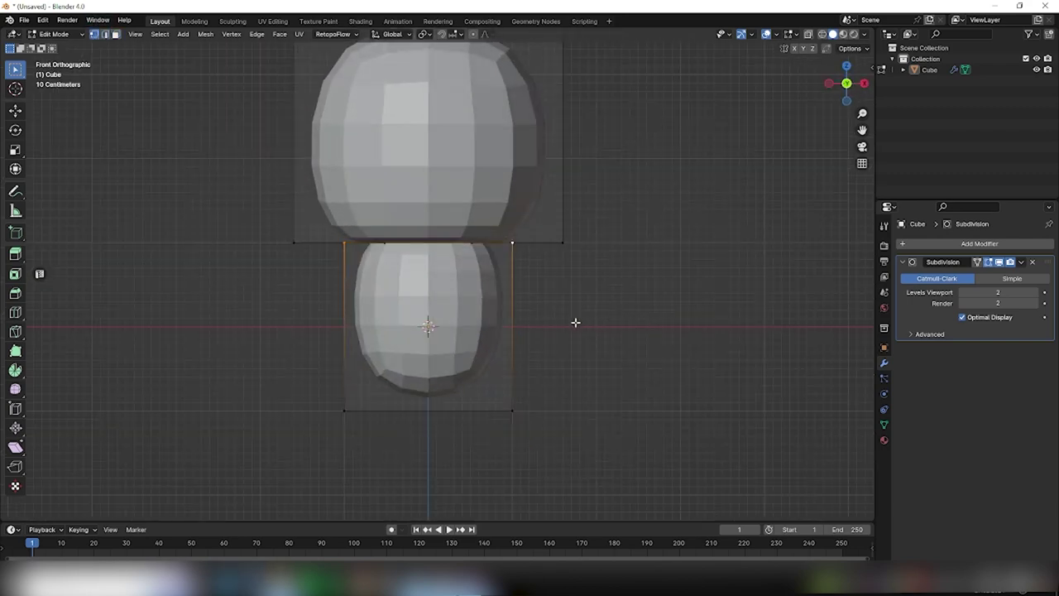
{"action": "key", "text": "g"}
{"action": "key", "text": "z"}
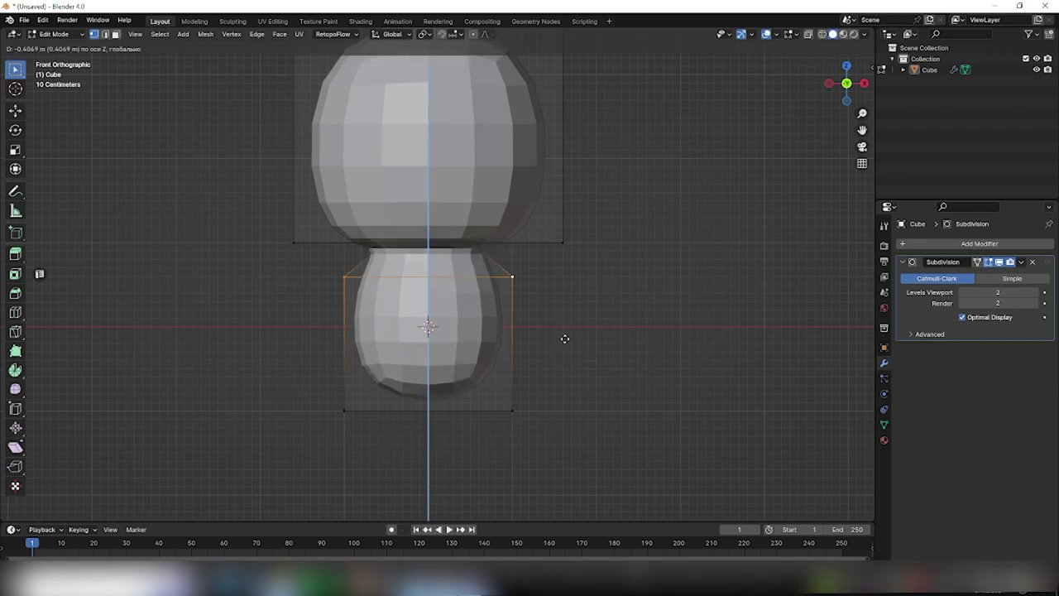
{"action": "left_click", "coordinate": [563, 338]}
{"action": "left_click", "coordinate": [572, 351]}
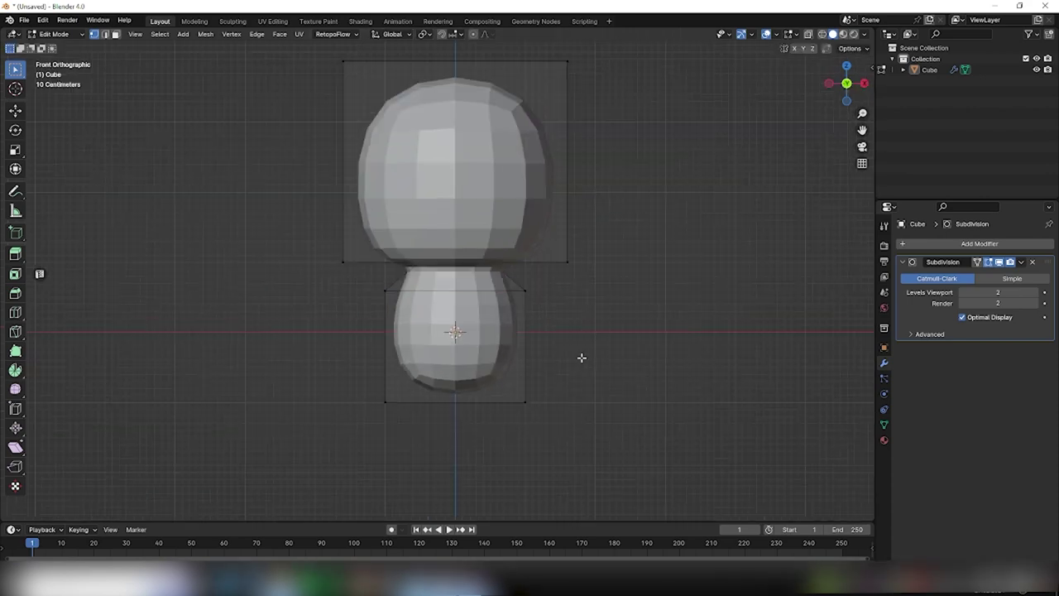
- In Right view, move the back face of the head to tighten its depth
{"action": "key", "text": "KP_3"}
{"action": "middle_click_drag", "start_coordinate": [595, 256], "coordinate": [688, 173]}
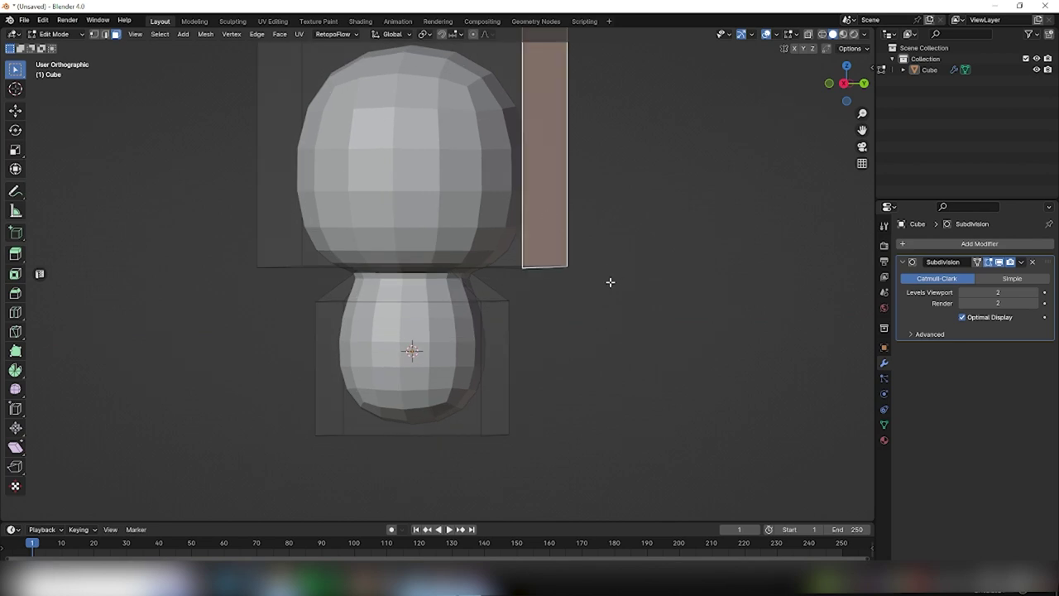
{"action": "key", "text": "KP_1"}
{"action": "key", "text": "KP_3"}
{"action": "key", "text": "g"}
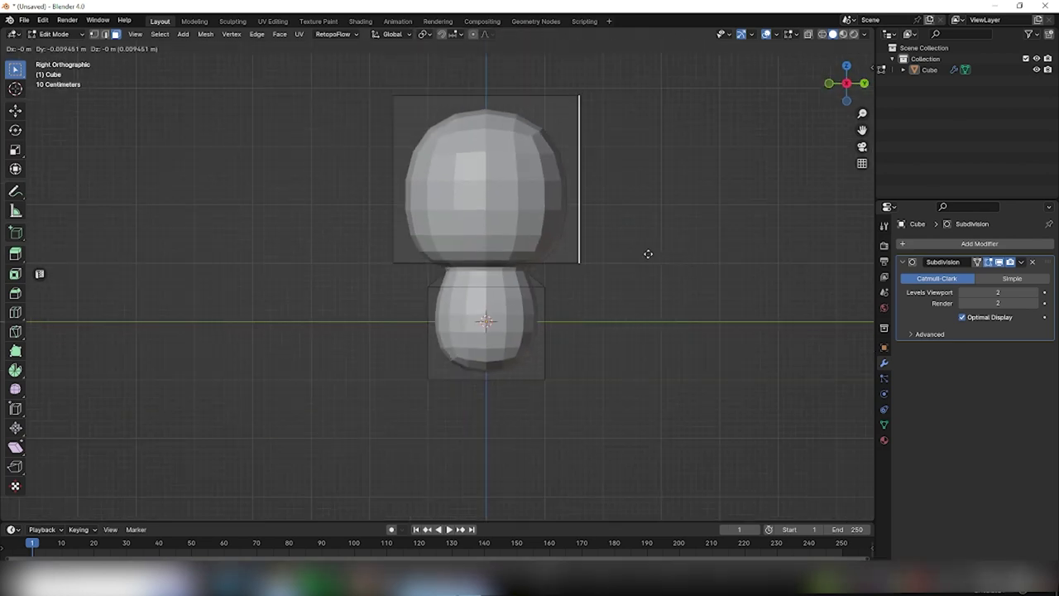
{"action": "left_click", "coordinate": [633, 251]}
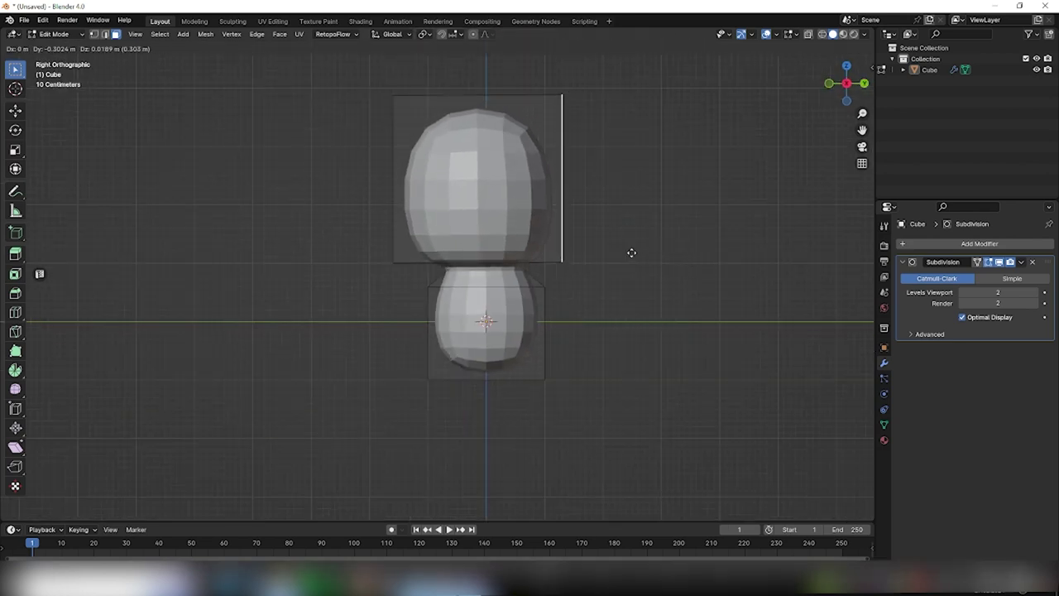
{"action": "left_click", "coordinate": [623, 321]}
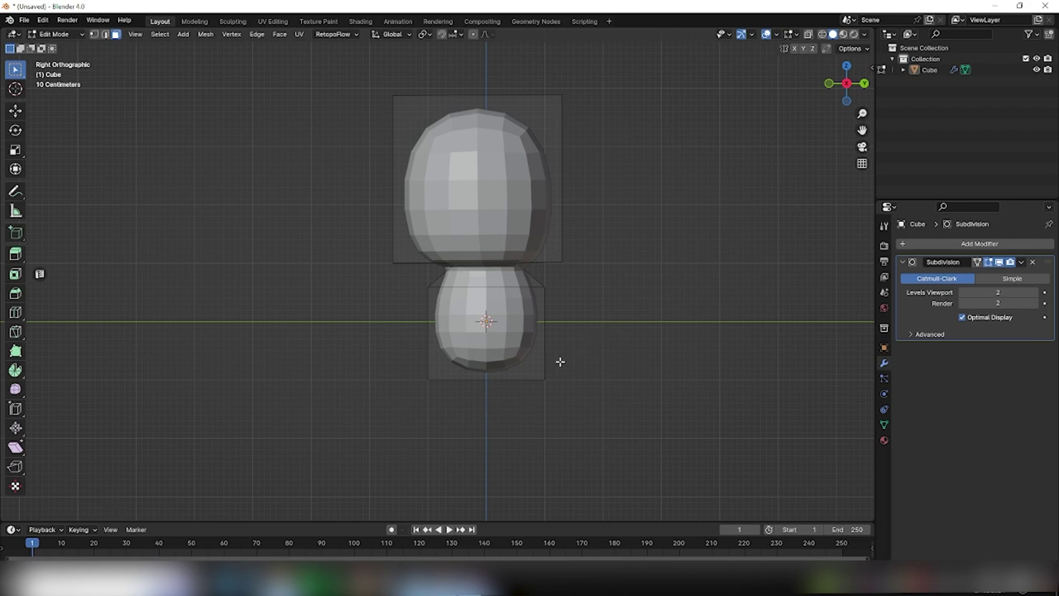
- Select the lower body block in Front view, scale it up and shift it along Z
{"action": "key", "text": "KP_1"}
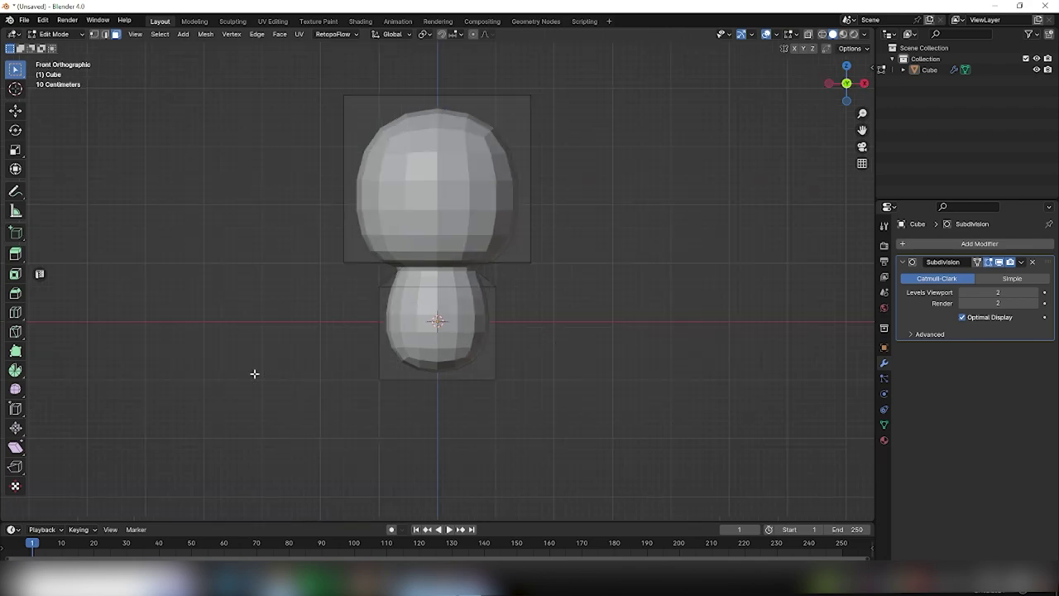
{"action": "left_click_drag", "start_coordinate": [321, 427], "coordinate": [535, 265]}
{"action": "key", "text": "s"}
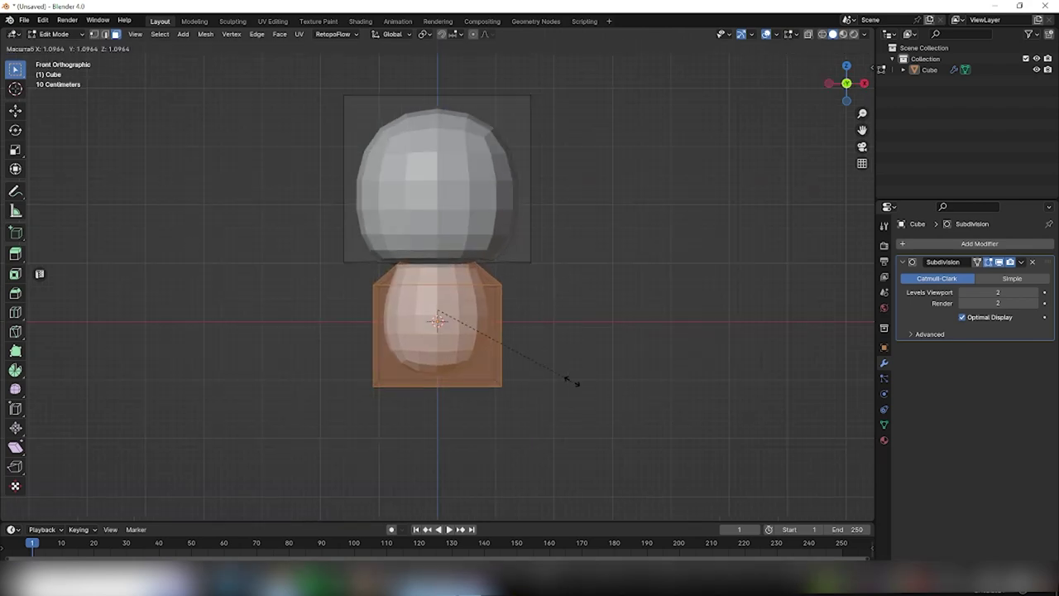
{"action": "left_click", "coordinate": [568, 378]}
{"action": "key", "text": "g"}
{"action": "key", "text": "z"}
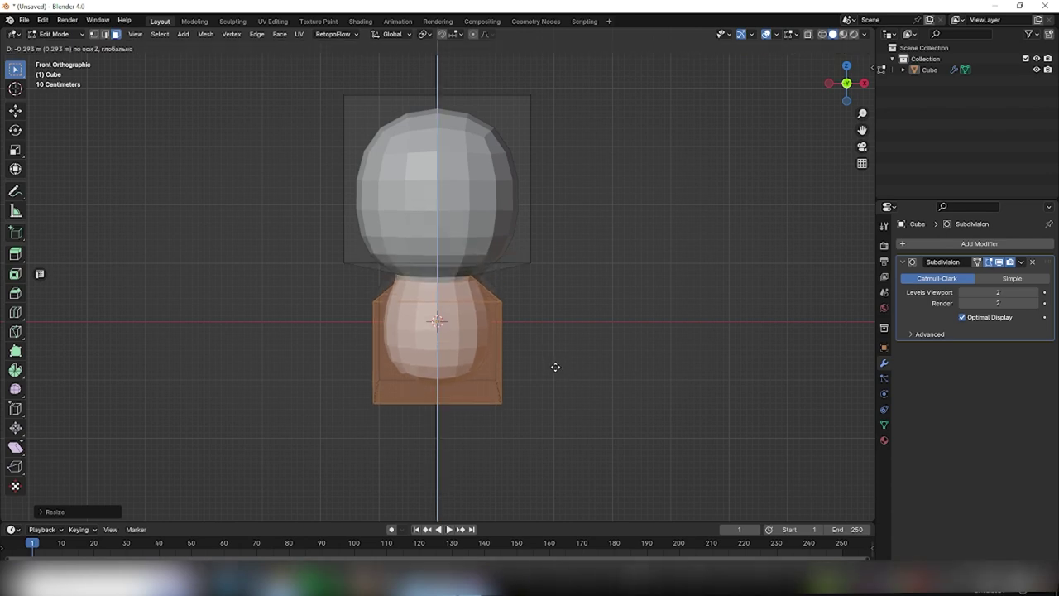
{"action": "left_click", "coordinate": [555, 366]}
- Enlarge the body block further and lower it slightly along Z
{"action": "key", "text": "s"}
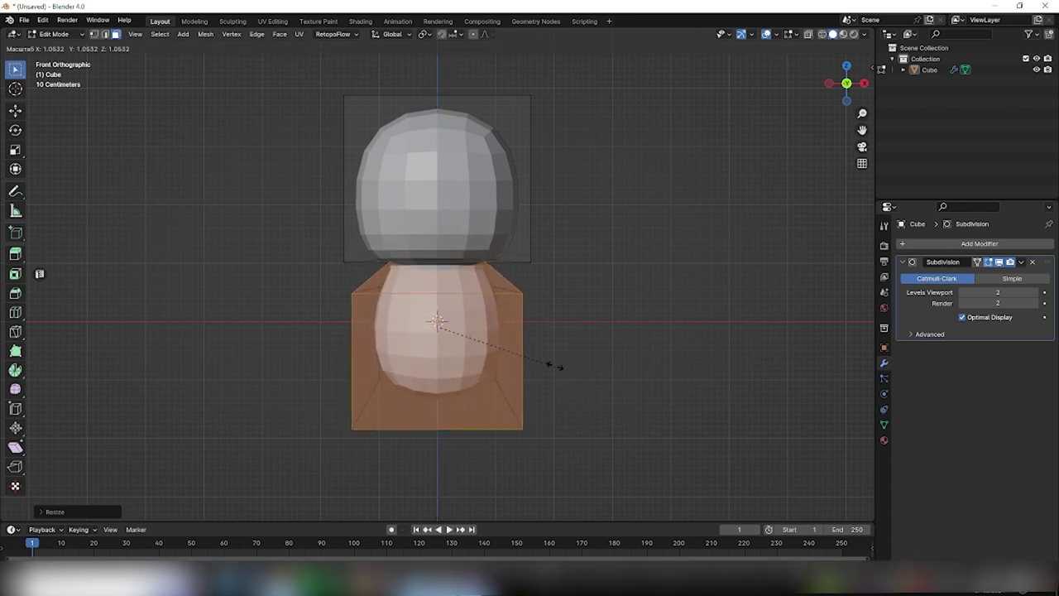
{"action": "left_click", "coordinate": [534, 353]}
{"action": "key", "text": "g"}
{"action": "key", "text": "z"}
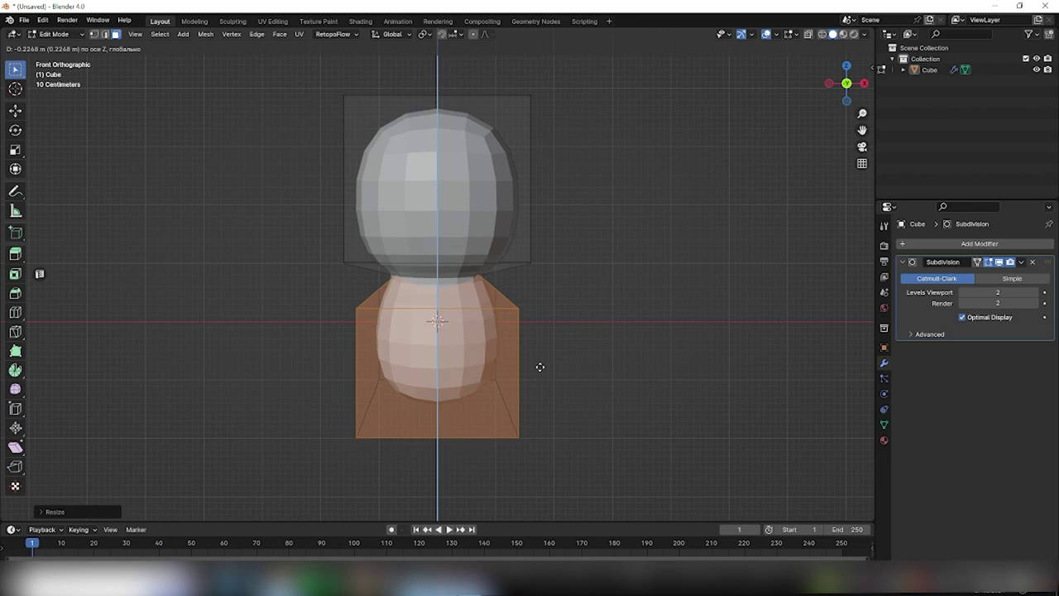
{"action": "left_click", "coordinate": [539, 367]}
{"action": "left_click", "coordinate": [539, 367]}
{"action": "scroll", "coordinate": [599, 378], "scroll_direction": "down", "scroll_amount": 3}
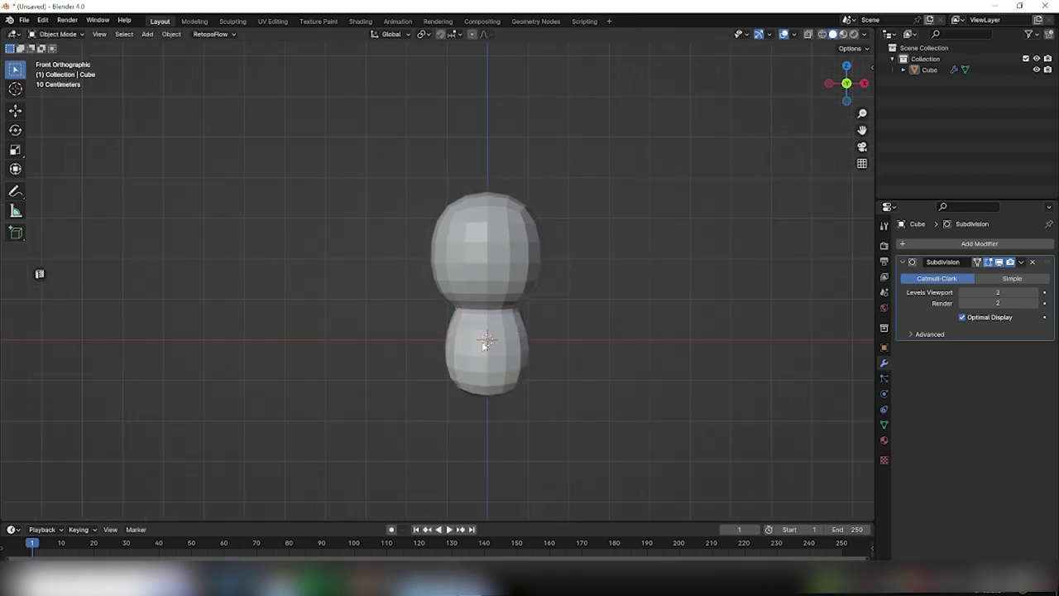
- Delete the vertices of the mesh's left half and return to Object Mode
{"action": "left_click_drag", "start_coordinate": [378, 149], "coordinate": [491, 425]}
{"action": "key", "text": "x"}
{"action": "left_click", "coordinate": [485, 446]}
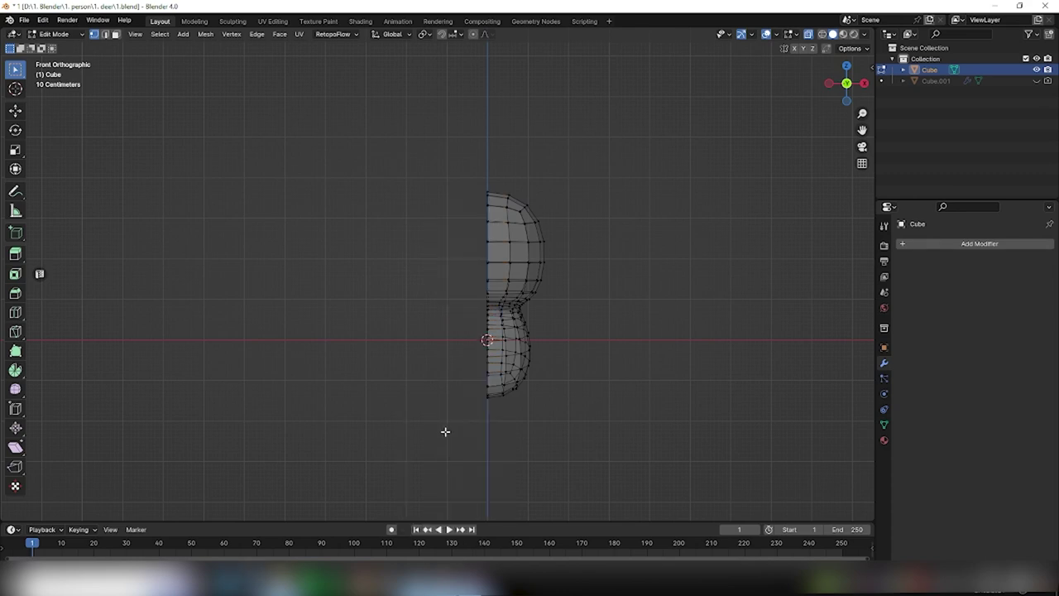
{"action": "key", "text": "Tab"}
- Add Mirror and Subdivision Surface modifiers, with Catmull-Clark subdivision at viewport level 2
{"action": "left_click", "coordinate": [918, 243]}
{"action": "left_click", "coordinate": [960, 321]}
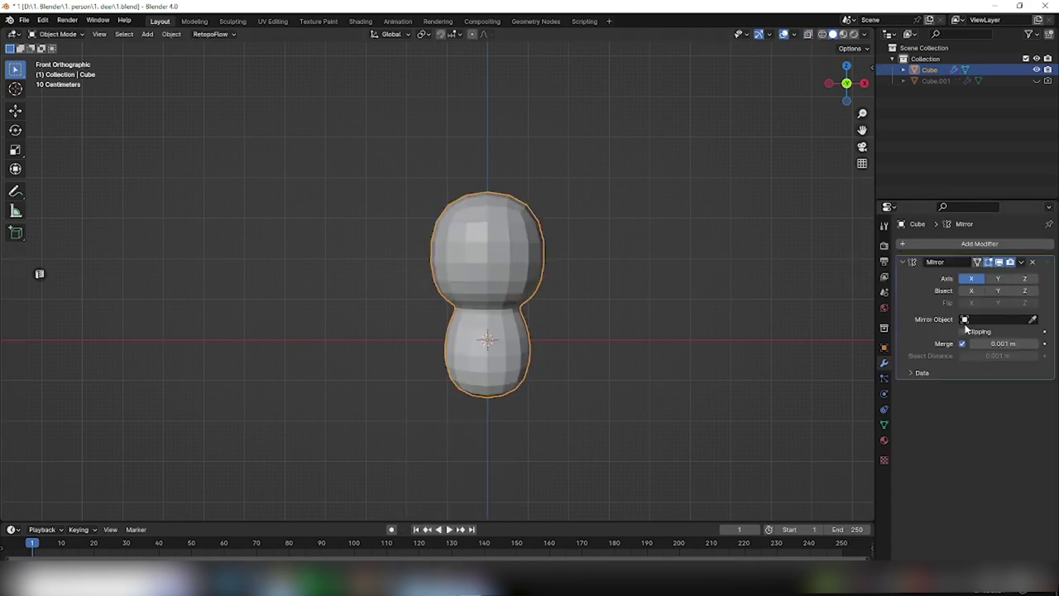
{"action": "left_click", "coordinate": [927, 244]}
{"action": "mouse_move", "coordinate": [909, 246]}
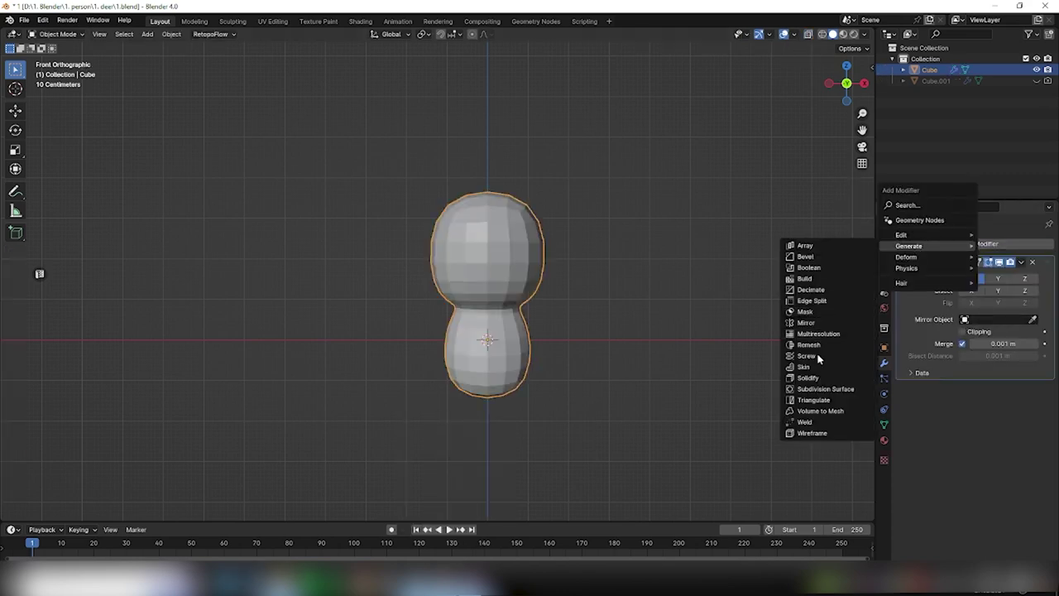
{"action": "left_click", "coordinate": [827, 386]}
{"action": "mouse_move", "coordinate": [1048, 388]}
{"action": "left_mouse_down"}
{"action": "mouse_move", "coordinate": [1049, 264]}
{"action": "mouse_move", "coordinate": [1041, 424]}
{"action": "left_mouse_up"}
{"action": "left_click", "coordinate": [1039, 418]}
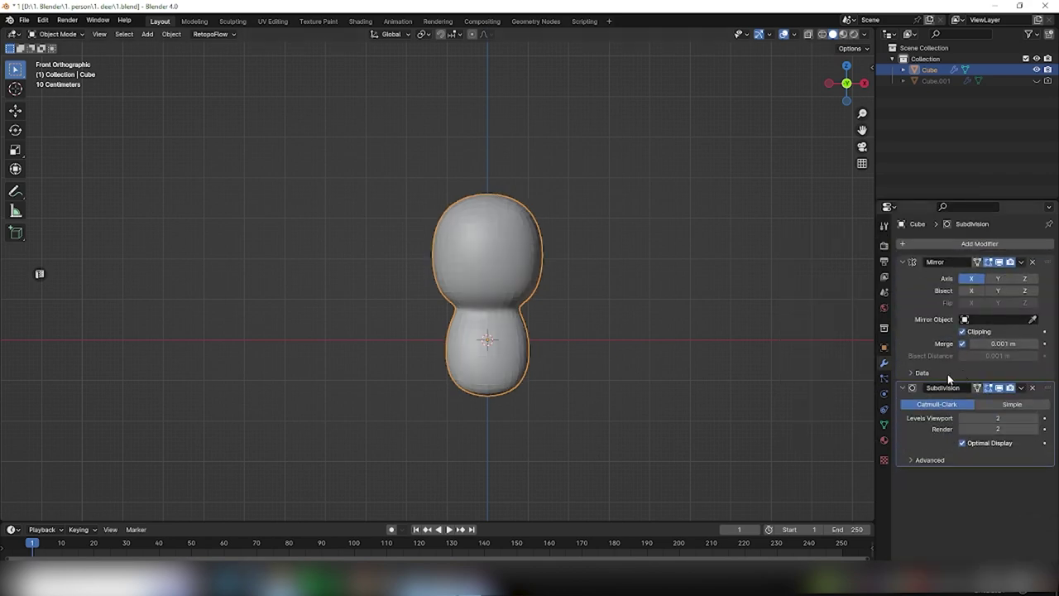
{"action": "left_click", "coordinate": [1012, 403]}
{"action": "left_click", "coordinate": [957, 403]}
- Turn on the Wireframe overlay to show the mesh edges over the body
{"action": "left_click", "coordinate": [793, 34]}
{"action": "left_click", "coordinate": [727, 240]}
{"action": "left_click", "coordinate": [608, 297]}
{"action": "scroll", "coordinate": [607, 298], "scroll_direction": "up", "scroll_amount": 2}
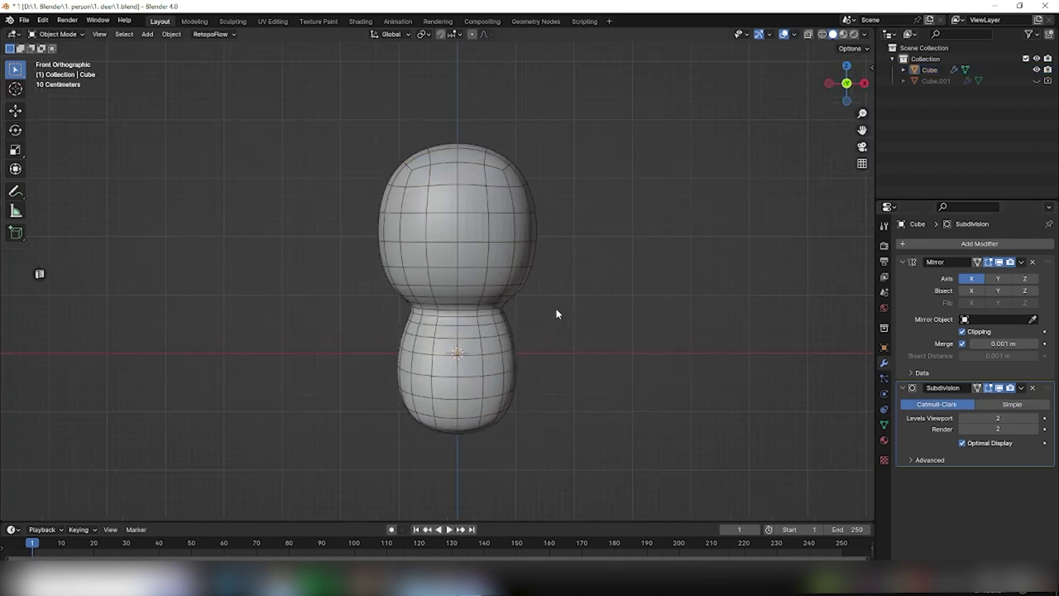
{"action": "scroll", "coordinate": [556, 314], "scroll_direction": "up", "scroll_amount": 1}
- Select the body, enter Edit Mode, and view it from the right side
{"action": "key", "text": "a"}
{"action": "scroll", "coordinate": [561, 302], "scroll_direction": "down", "scroll_amount": 2}
{"action": "left_click", "coordinate": [579, 341]}
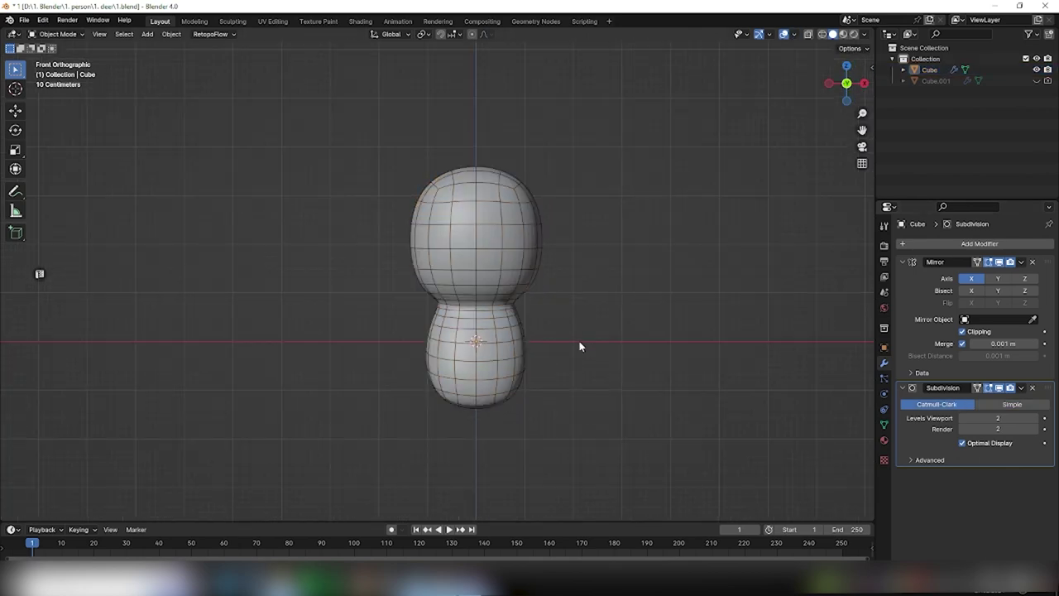
{"action": "middle_click_drag", "start_coordinate": [579, 341], "coordinate": [523, 295]}
{"action": "key", "text": "a"}
{"action": "key", "text": "Tab"}
{"action": "key", "text": "KP_1"}
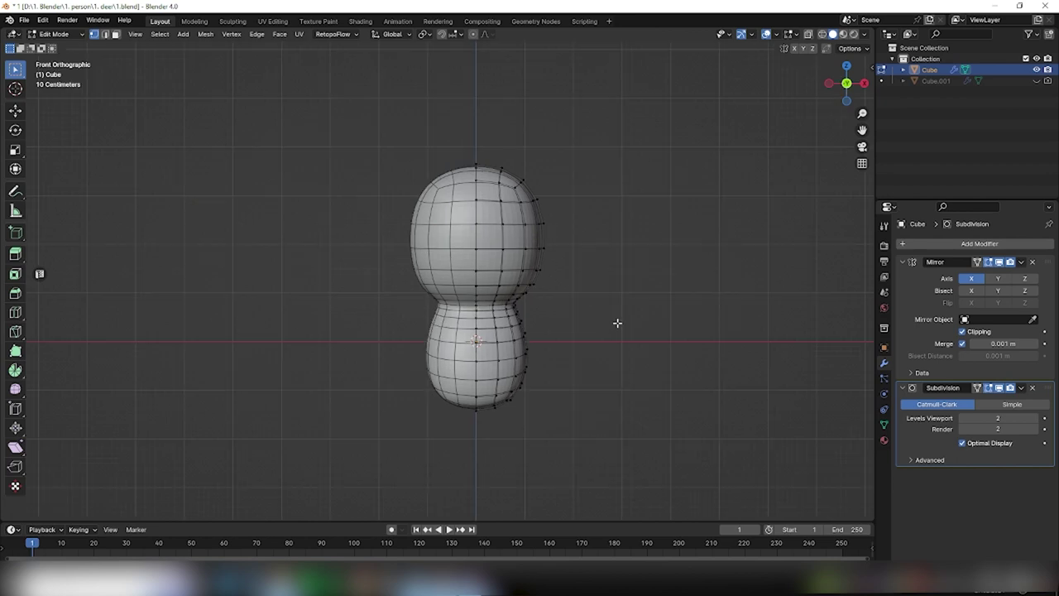
{"action": "middle_click_drag", "start_coordinate": [617, 323], "coordinate": [444, 321]}
{"action": "key", "text": "KP_3"}
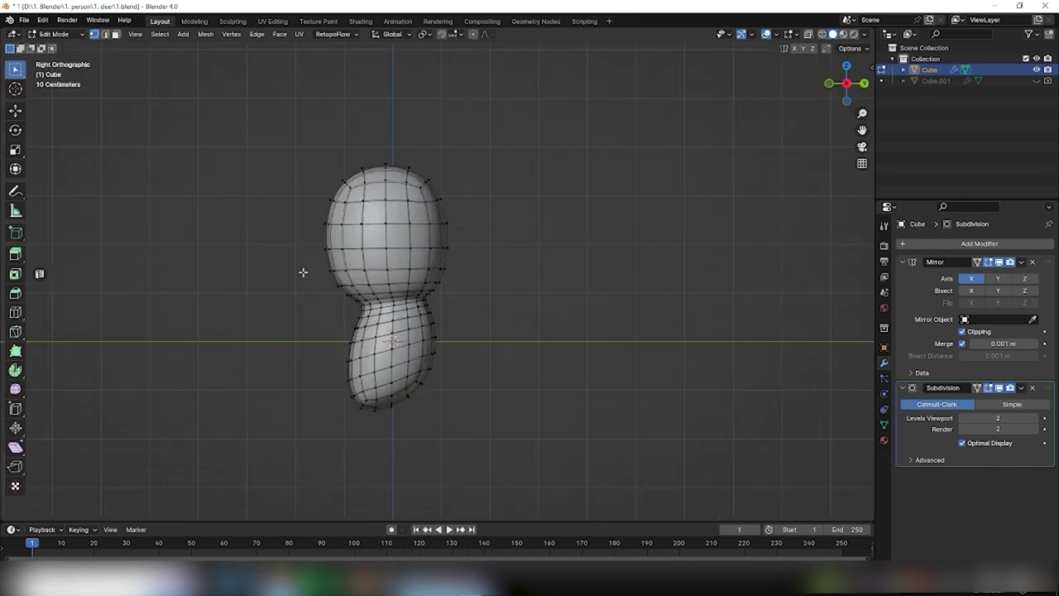
{"action": "scroll", "coordinate": [371, 419], "scroll_direction": "up", "scroll_amount": 3}
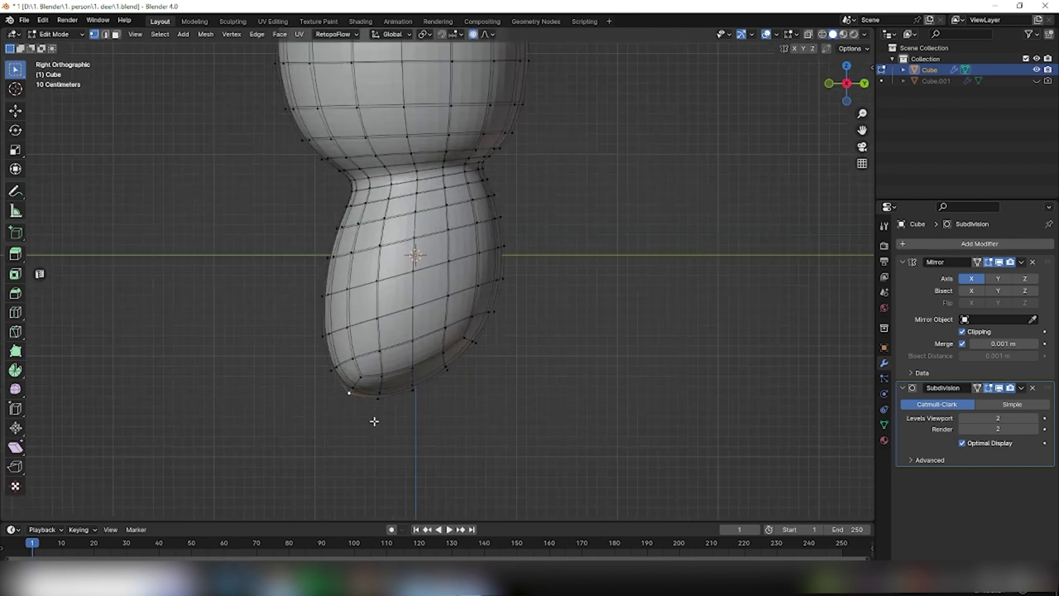
- Enable on-cage editing and pull lower-body vertices with proportional falloff to round the belly
{"action": "left_click", "coordinate": [979, 388]}
{"action": "key", "text": "g"}
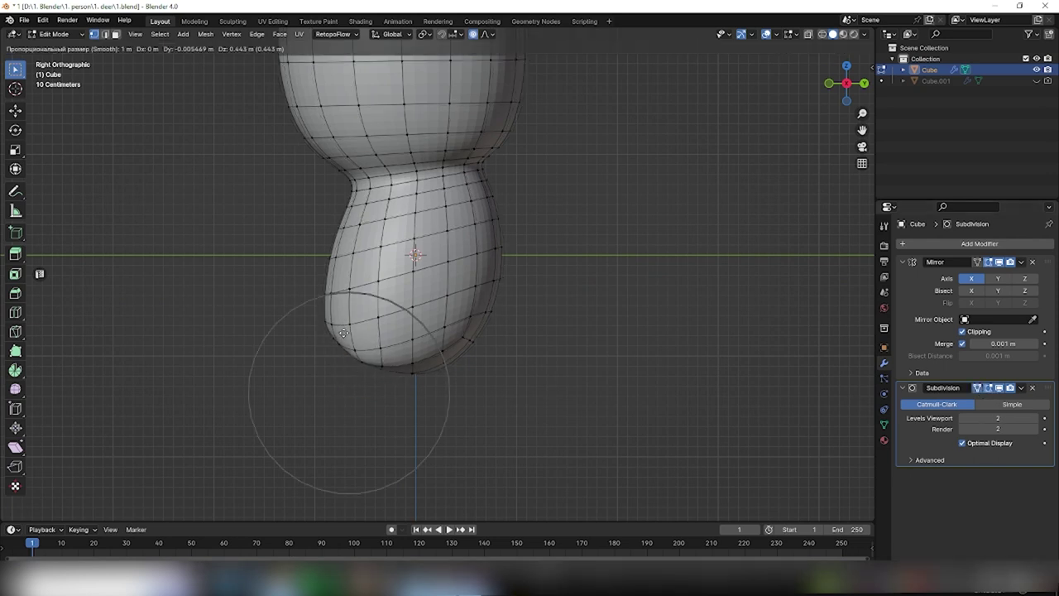
{"action": "left_click", "coordinate": [477, 362]}
{"action": "left_click", "coordinate": [447, 369]}
{"action": "key", "text": "g"}
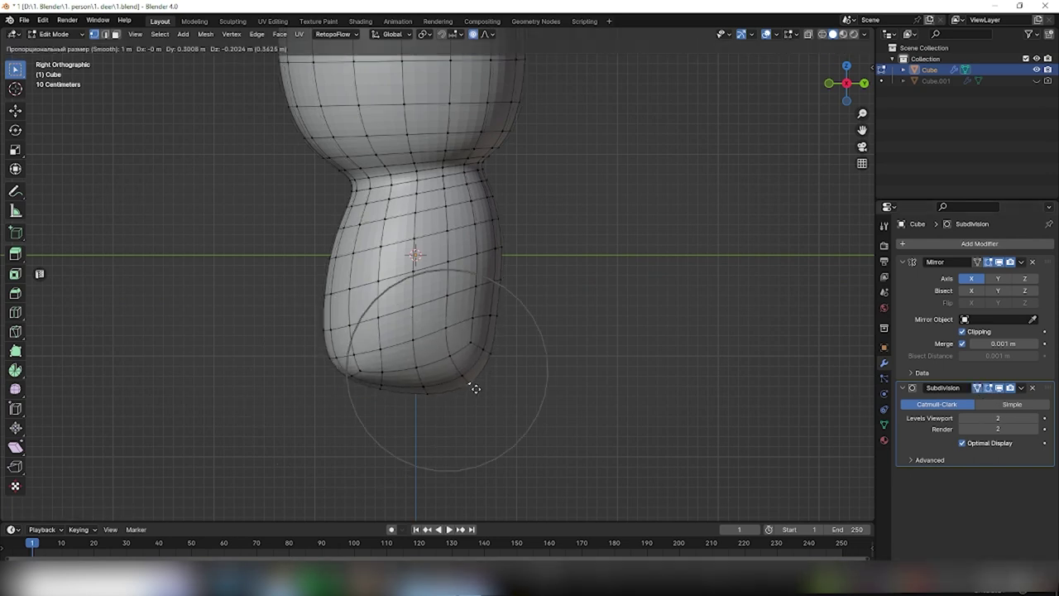
{"action": "left_click", "coordinate": [471, 382]}
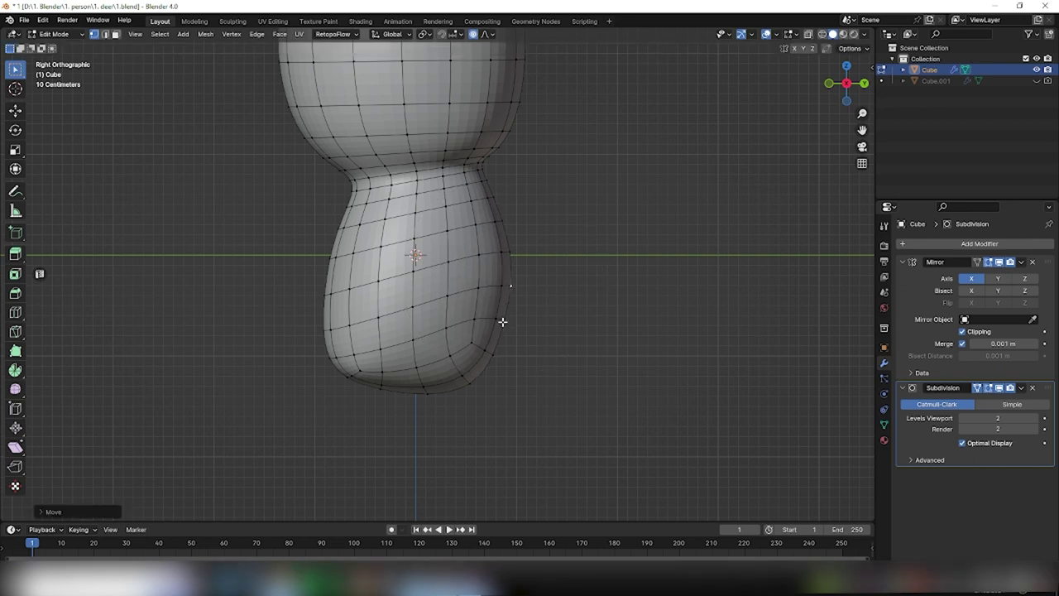
{"action": "key", "text": "g"}
{"action": "left_click", "coordinate": [335, 264]}
- Reshape the body's left side and nudge the right bulge with proportional moves
{"action": "key", "text": "g"}
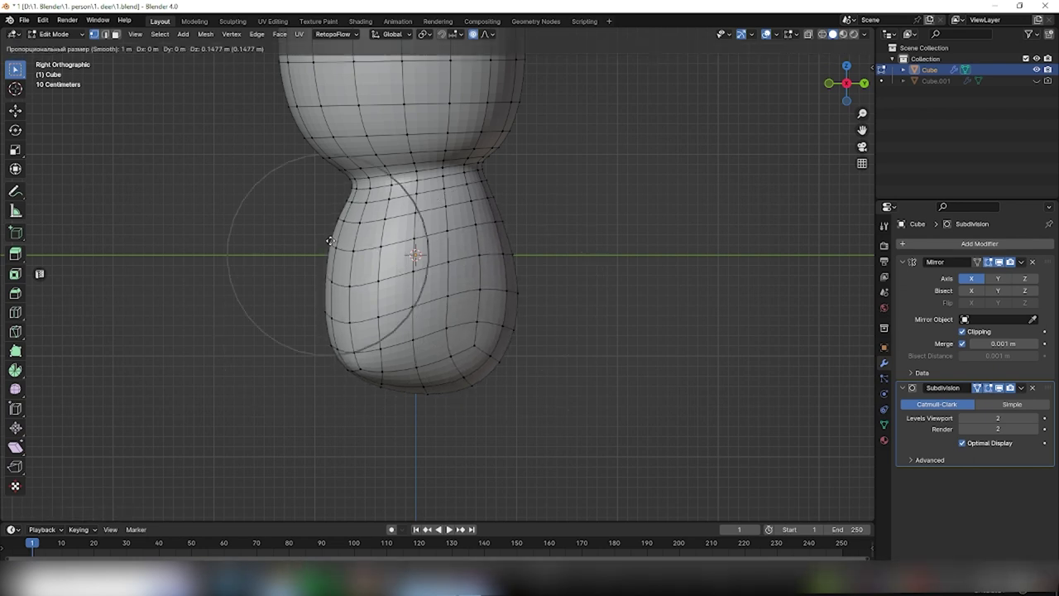
{"action": "left_click", "coordinate": [336, 268]}
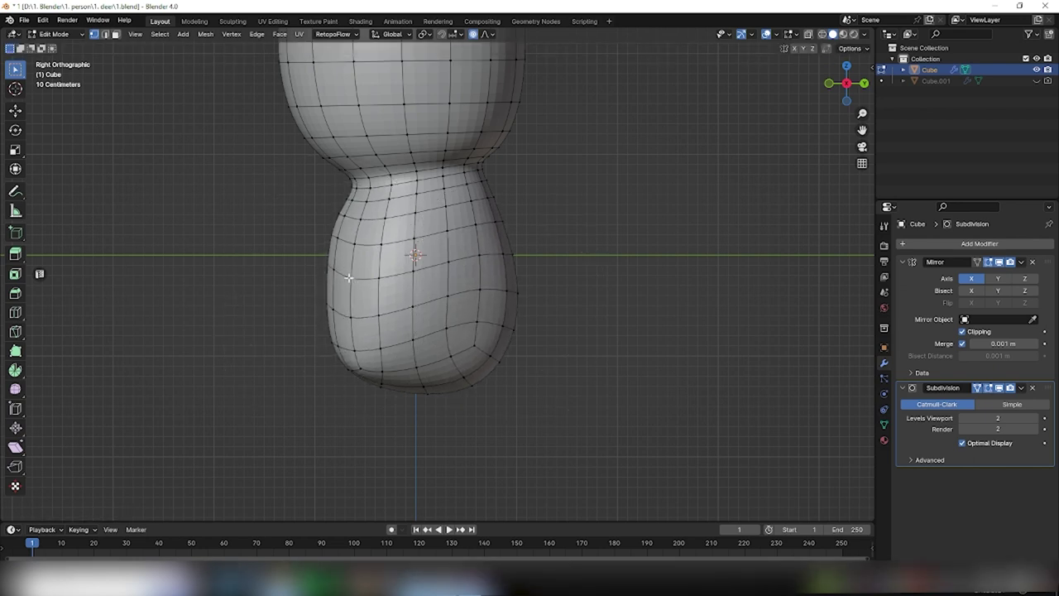
{"action": "left_click", "coordinate": [454, 301]}
{"action": "key", "text": "g"}
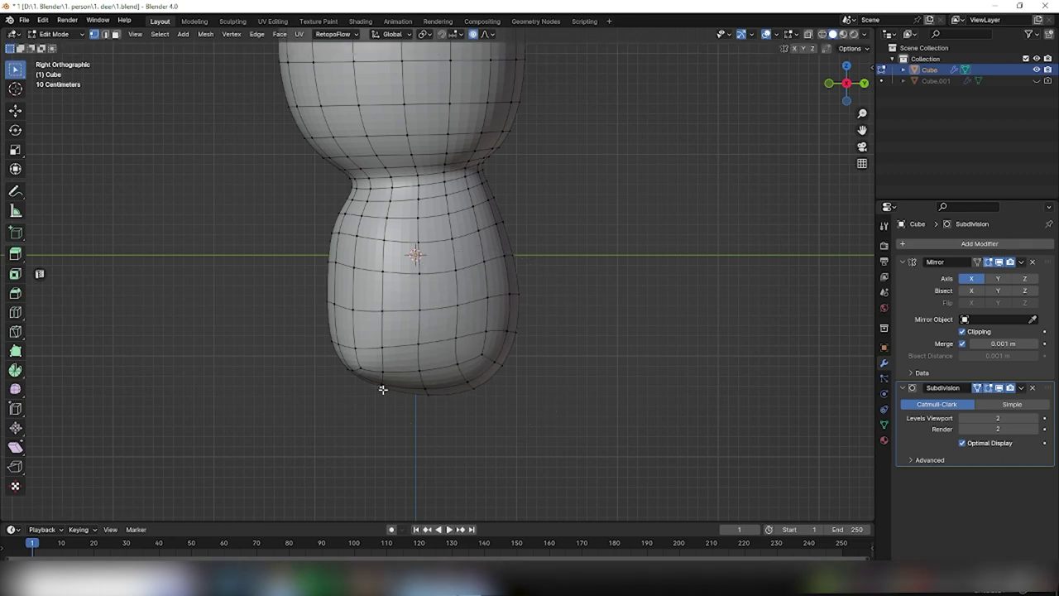
{"action": "left_click", "coordinate": [380, 333]}
{"action": "scroll", "coordinate": [439, 397], "scroll_direction": "down", "scroll_amount": 3}
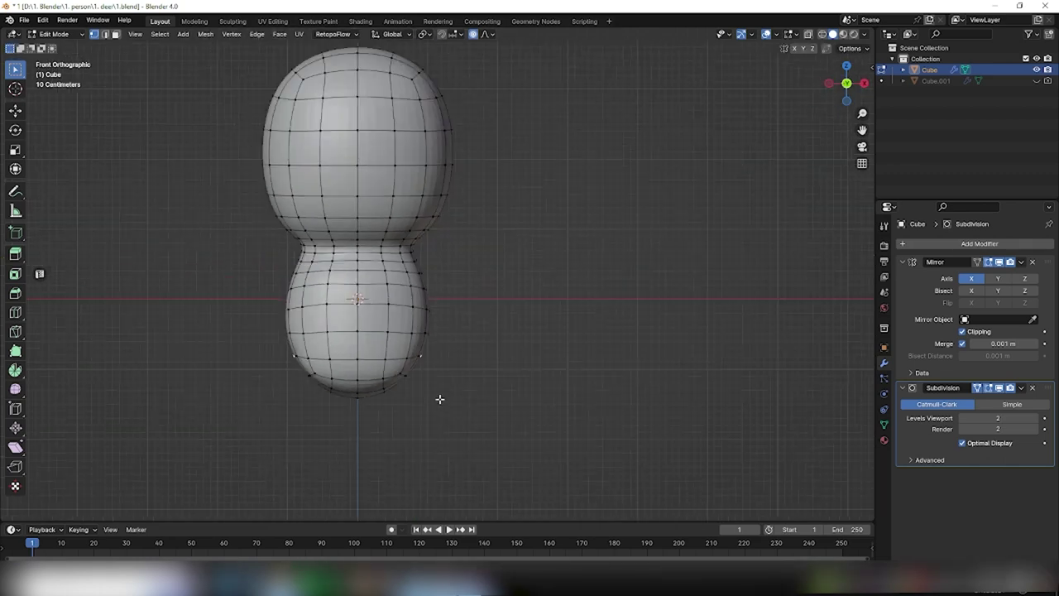
{"action": "scroll", "coordinate": [409, 379], "scroll_direction": "up", "scroll_amount": 3}
{"action": "middle_click_drag", "start_coordinate": [409, 378], "coordinate": [277, 390]}
- Delete the faces on the body's underside to open the leg holes
{"action": "mouse_move", "coordinate": [414, 371]}
{"action": "middle_mouse_down"}
{"action": "mouse_move", "coordinate": [456, 442]}
{"action": "mouse_move", "coordinate": [425, 383]}
{"action": "middle_mouse_up"}
{"action": "scroll", "coordinate": [445, 416], "scroll_direction": "down", "scroll_amount": 3}
{"action": "scroll", "coordinate": [453, 409], "scroll_direction": "up", "scroll_amount": 3}
{"action": "key", "text": "x"}
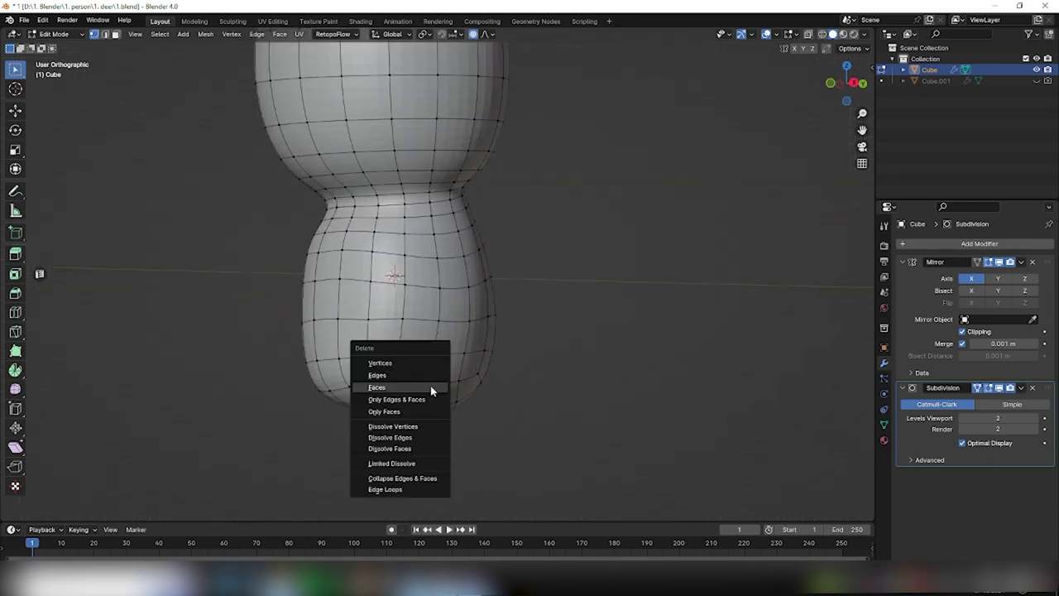
{"action": "left_click", "coordinate": [428, 386]}
- Round the hole rims into circles with To Sphere at full strength
{"action": "left_click", "coordinate": [205, 34]}
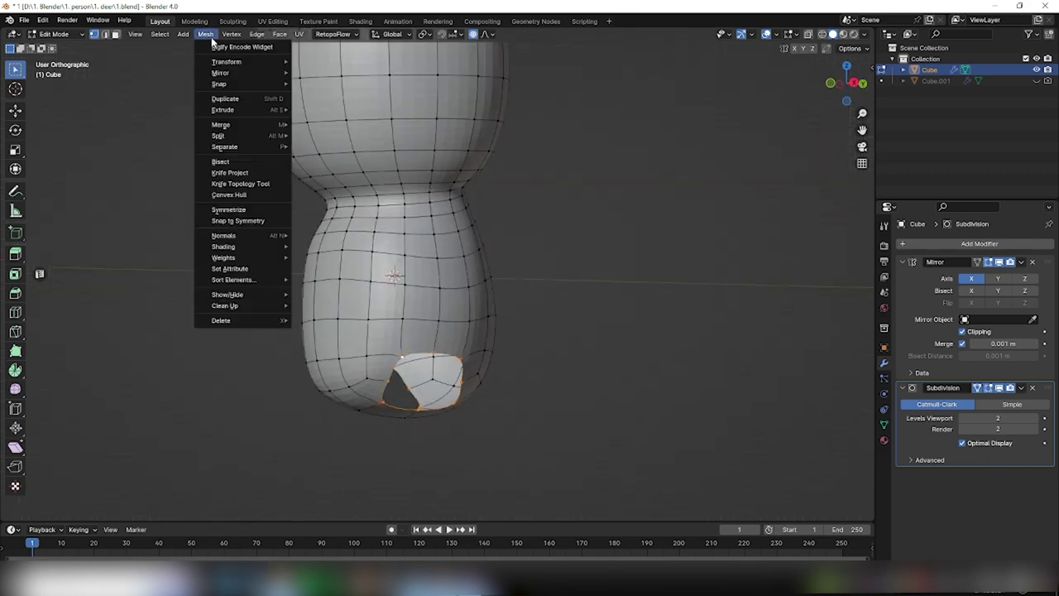
{"action": "left_click", "coordinate": [343, 76]}
{"action": "key", "text": "Escape"}
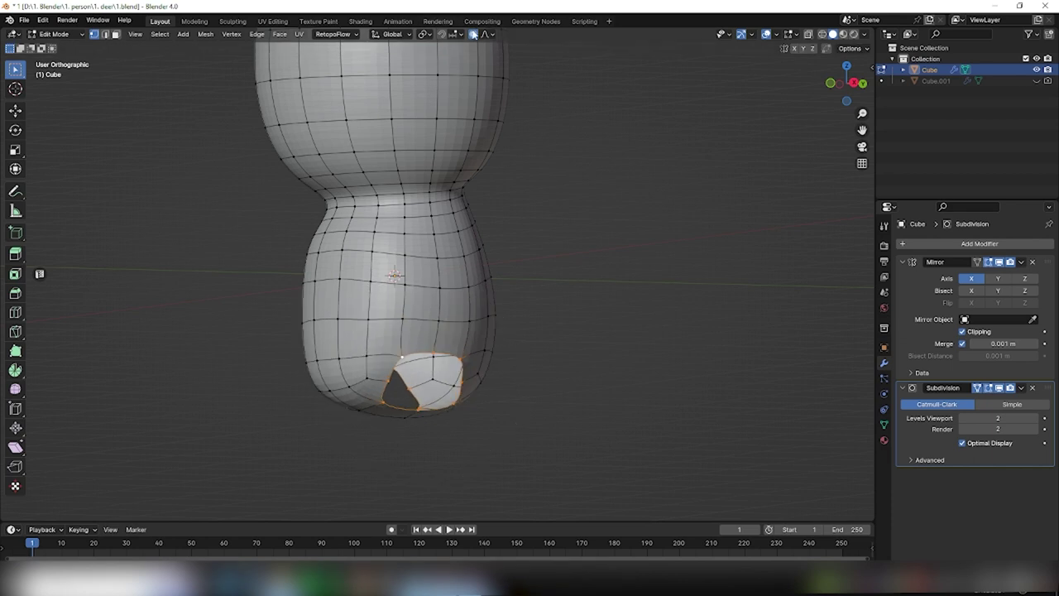
{"action": "left_click", "coordinate": [200, 37]}
{"action": "left_click", "coordinate": [335, 88]}
{"action": "key", "text": "Return"}
{"action": "key", "text": "KP_1"}
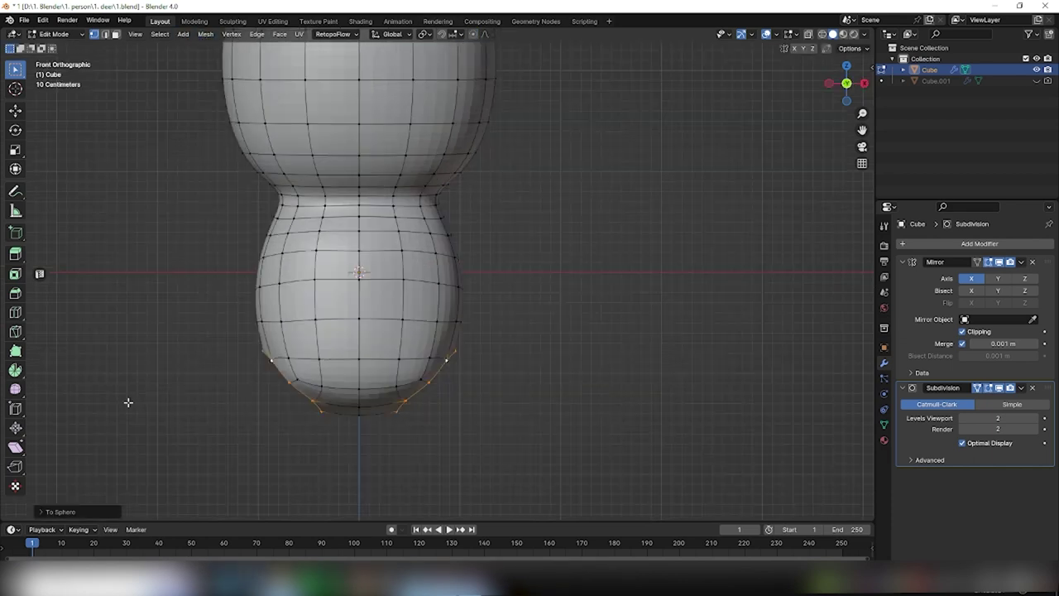
- Extrude the rims, flatten them with zero vertical scale, and move them down into legs
{"action": "key", "text": "e"}
{"action": "left_click", "coordinate": [474, 397]}
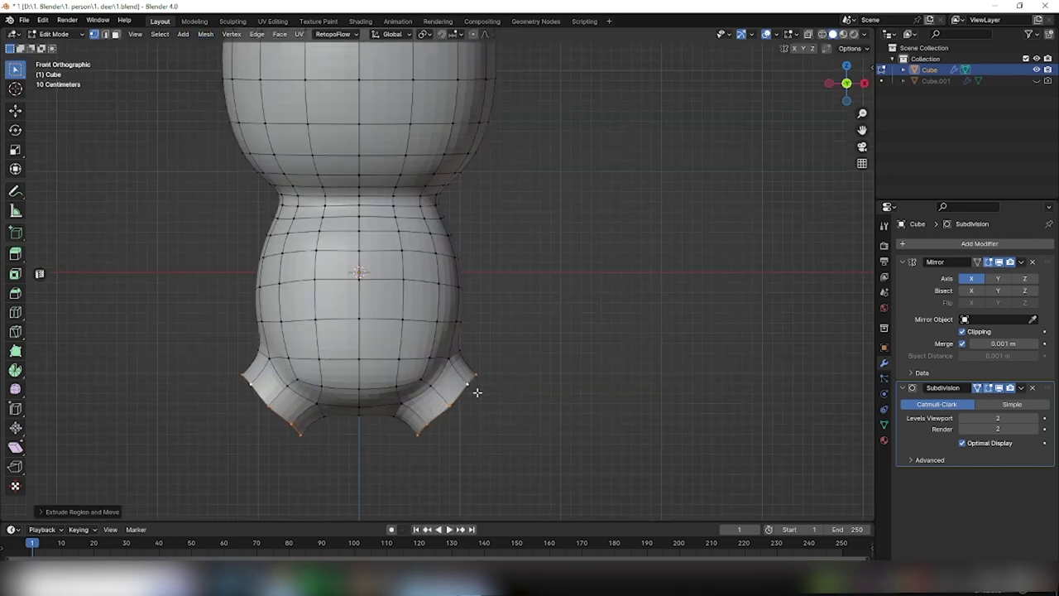
{"action": "key", "text": "s"}
{"action": "key", "text": "x"}
{"action": "key", "text": "z"}
{"action": "type", "text": "0"}
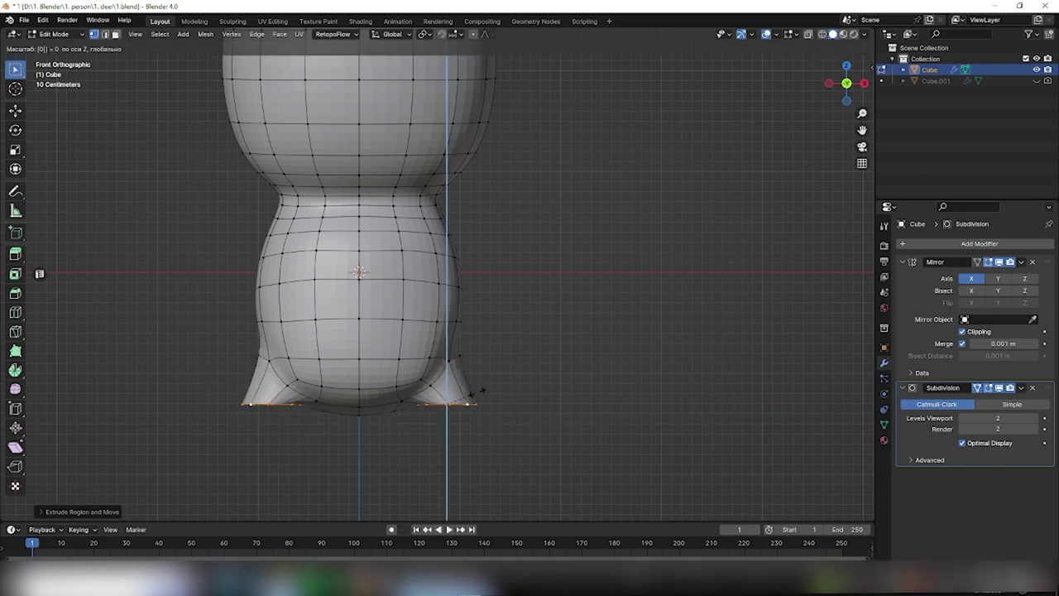
{"action": "key", "text": "y"}
{"action": "key", "text": "0"}
{"action": "key", "text": "Return"}
{"action": "key", "text": "g"}
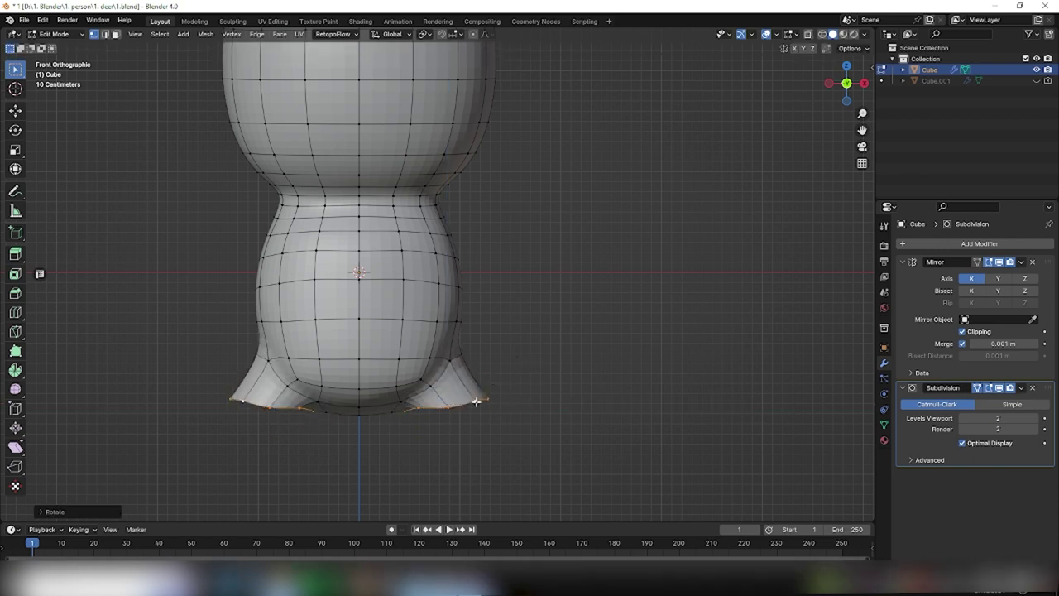
{"action": "left_click", "coordinate": [468, 432]}
- Level the leg bottoms with zero vertical scale and lengthen the legs downward
{"action": "key", "text": "s"}
{"action": "key", "text": "x"}
{"action": "key", "text": "z"}
{"action": "key", "text": "0"}
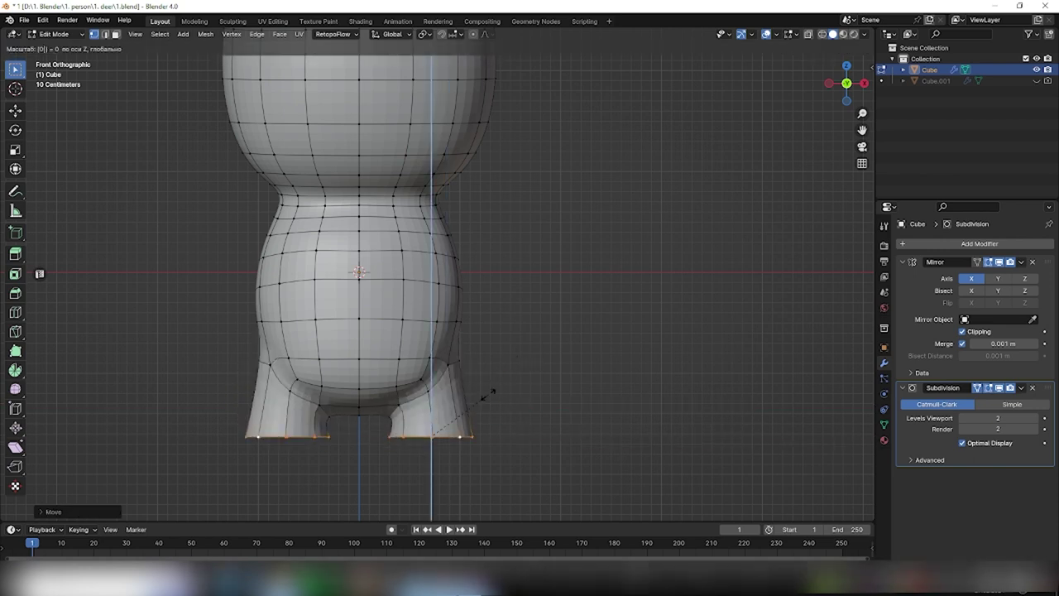
{"action": "key", "text": "Return"}
{"action": "scroll", "coordinate": [550, 395], "scroll_direction": "down", "scroll_amount": 3}
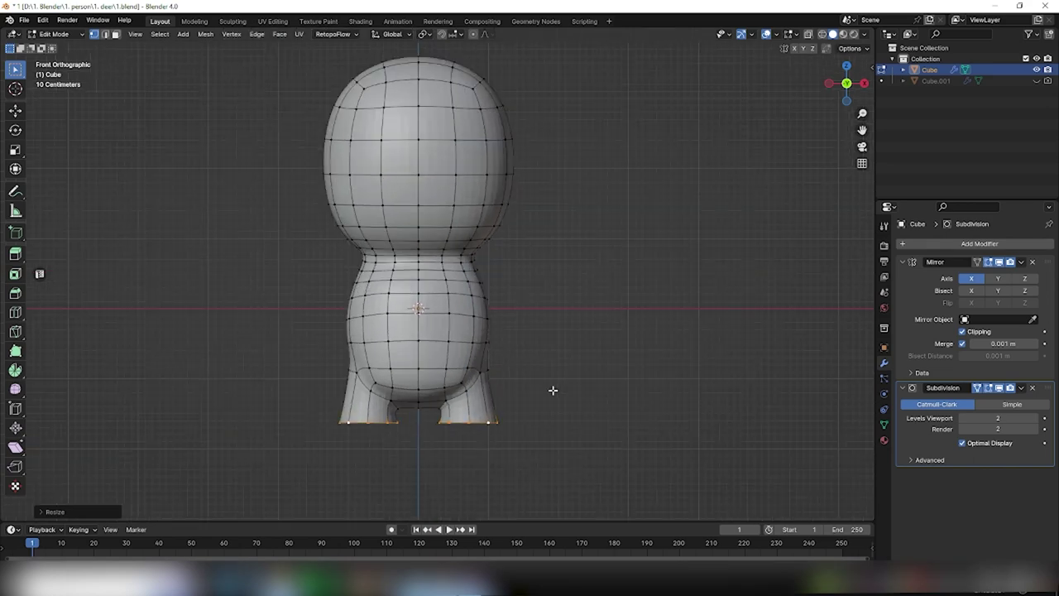
{"action": "scroll", "coordinate": [503, 383], "scroll_direction": "up", "scroll_amount": 2}
{"action": "key", "text": "g"}
{"action": "left_click", "coordinate": [495, 454]}
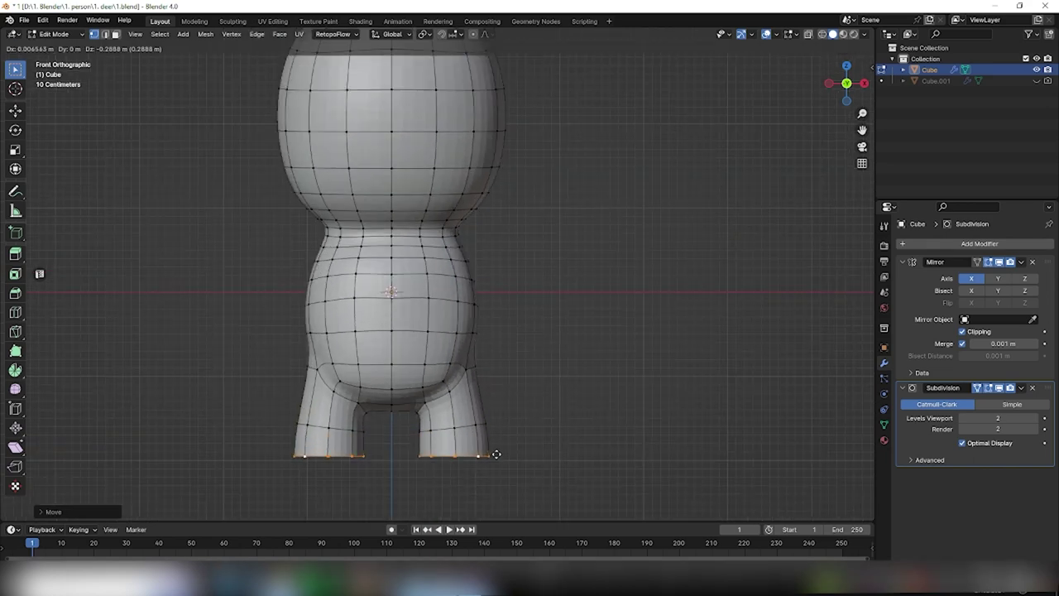
- Extrude slightly narrower leg ends and cap them with filled faces
{"action": "mouse_move", "coordinate": [532, 473]}
{"action": "middle_mouse_down"}
{"action": "mouse_move", "coordinate": [524, 419]}
{"action": "mouse_move", "coordinate": [532, 480]}
{"action": "mouse_move", "coordinate": [530, 435]}
{"action": "mouse_move", "coordinate": [472, 473]}
{"action": "middle_mouse_up"}
{"action": "key", "text": "e"}
{"action": "key", "text": "s"}
{"action": "left_click", "coordinate": [507, 460]}
{"action": "key", "text": "f"}
{"action": "scroll", "coordinate": [476, 480], "scroll_direction": "up", "scroll_amount": 4}
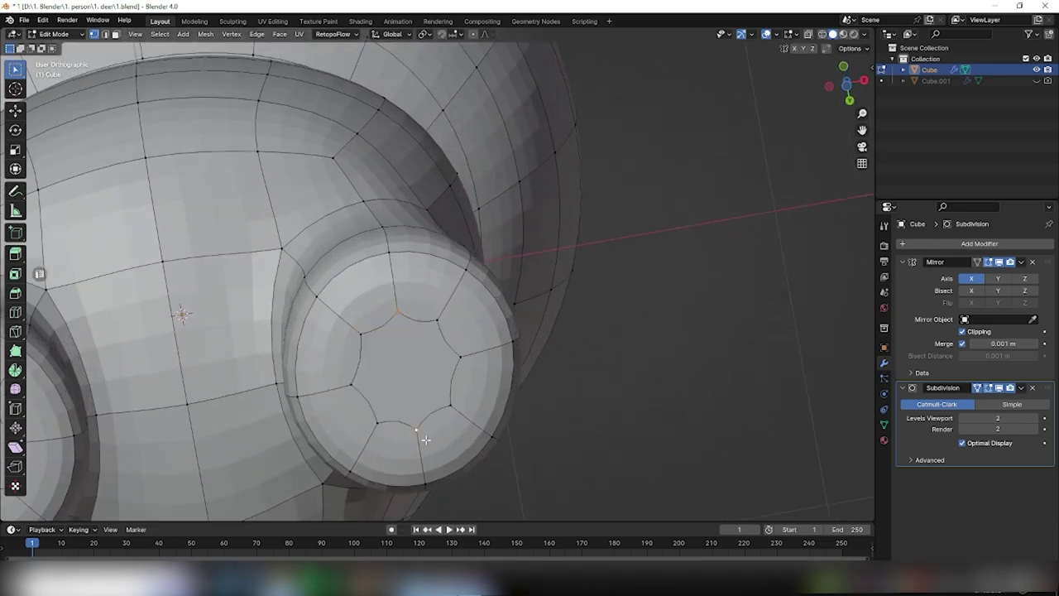
{"action": "key", "text": "j"}
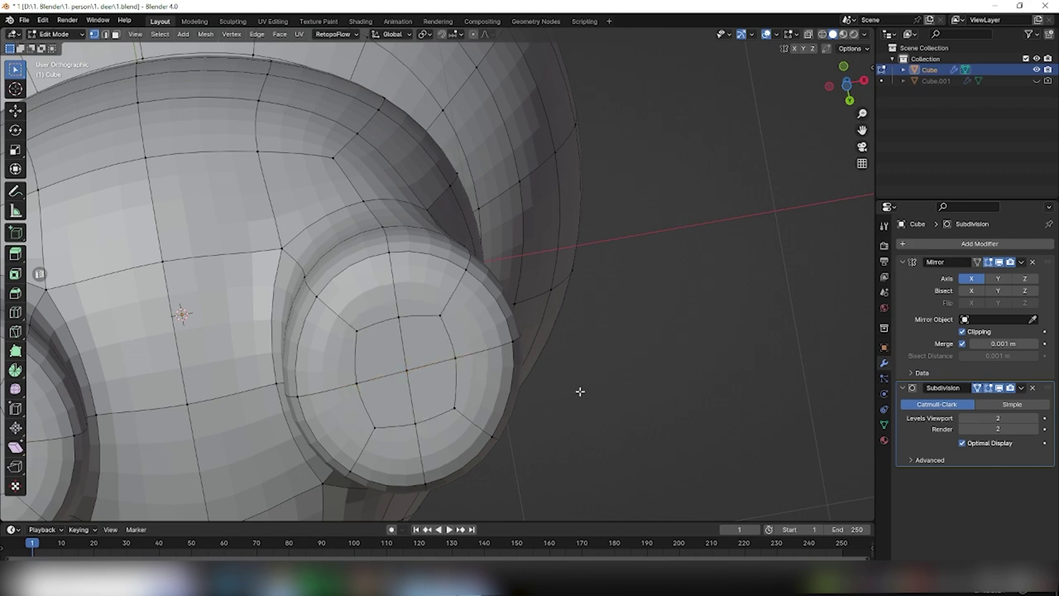
{"action": "key", "text": "KP_1"}
{"action": "middle_click_drag", "start_coordinate": [549, 328], "coordinate": [518, 438], "text": "shift"}
{"action": "scroll", "coordinate": [475, 386], "scroll_direction": "down", "scroll_amount": 2}
{"action": "scroll", "coordinate": [469, 356], "scroll_direction": "up", "scroll_amount": 2}
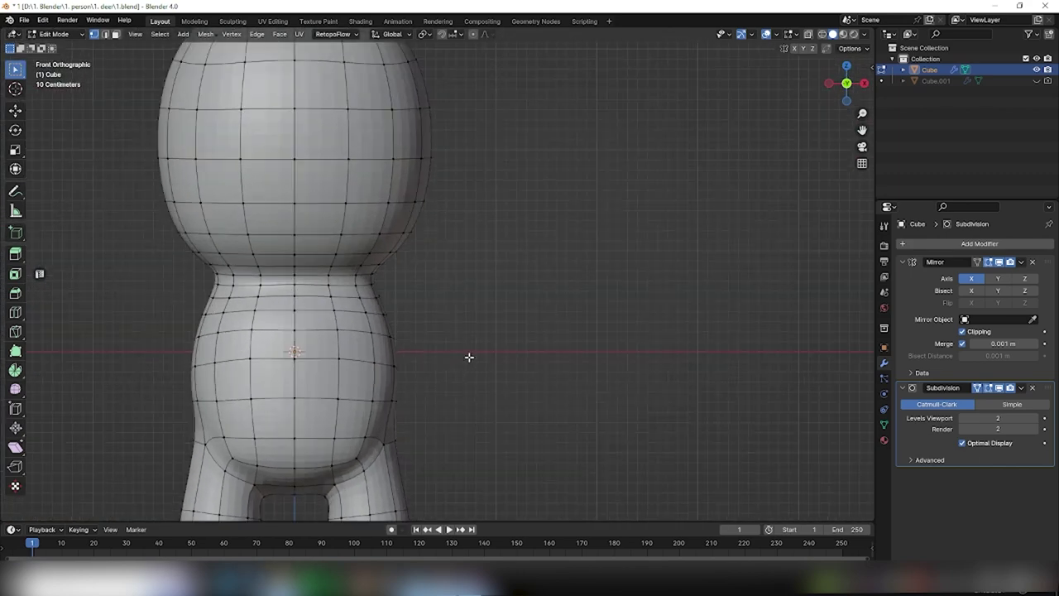
{"action": "mouse_move", "coordinate": [469, 357]}
{"action": "middle_mouse_down"}
{"action": "mouse_move", "coordinate": [549, 366]}
{"action": "mouse_move", "coordinate": [404, 376]}
{"action": "middle_mouse_up"}
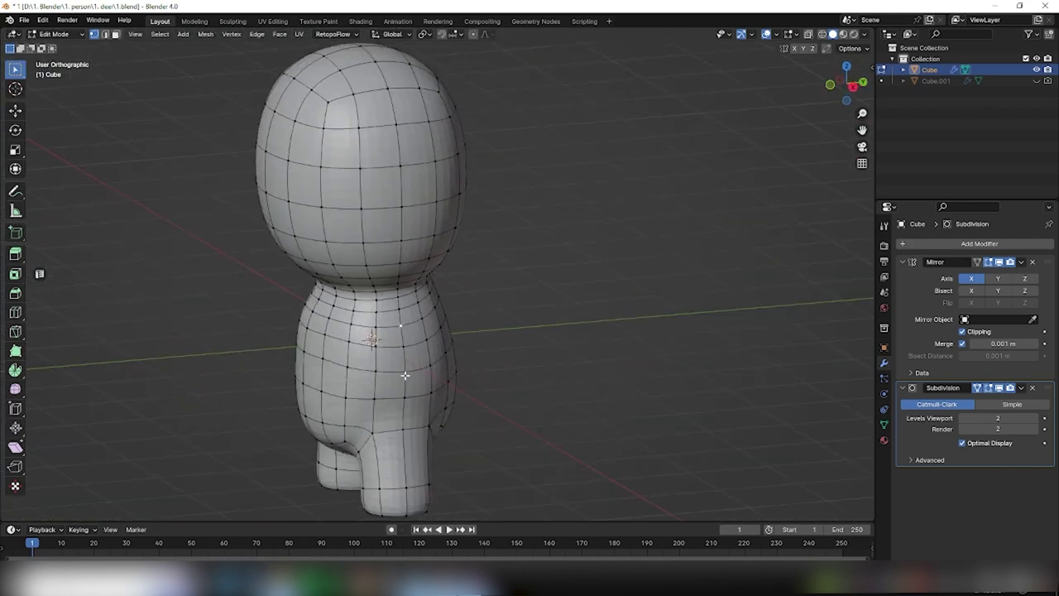
- Delete the shoulder vertex and round the resulting hole with Mesh > Transform > To Sphere
{"action": "key", "text": "x"}
{"action": "left_click", "coordinate": [400, 347]}
{"action": "left_click", "coordinate": [205, 34]}
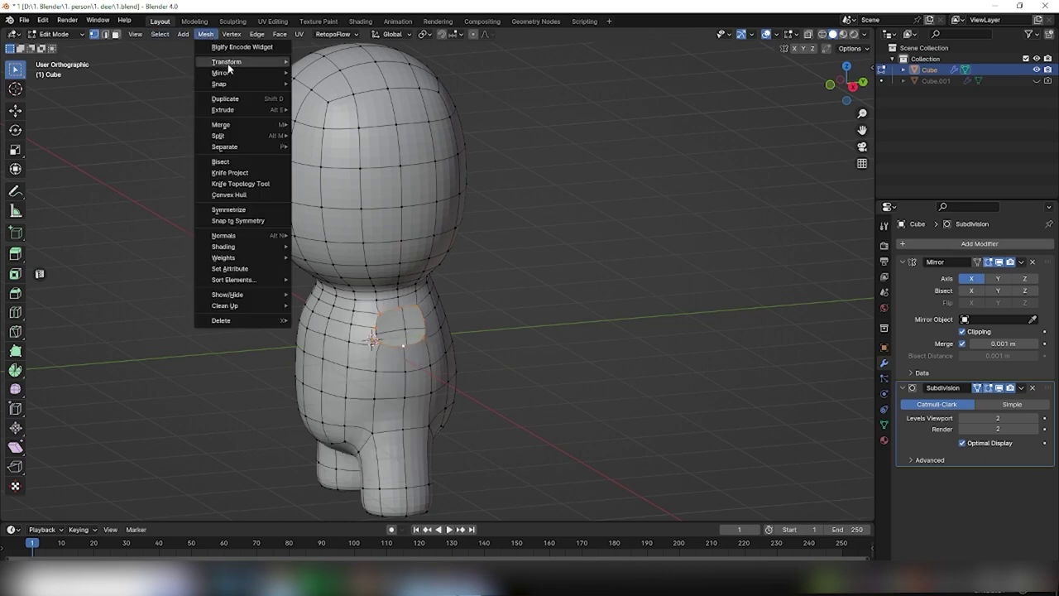
{"action": "left_click", "coordinate": [331, 111]}
{"action": "left_click", "coordinate": [456, 381]}
{"action": "key", "text": "KP_1"}
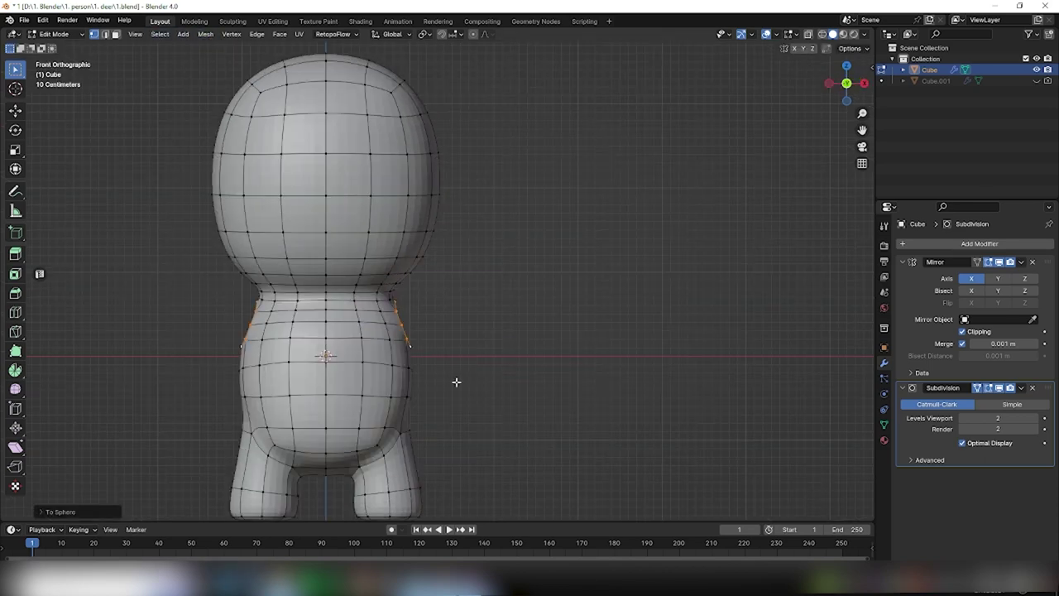
- Extrude the shoulder rims into short arm stubs and flatten their ends with X scale 0
{"action": "key", "text": "e"}
{"action": "left_click", "coordinate": [448, 325]}
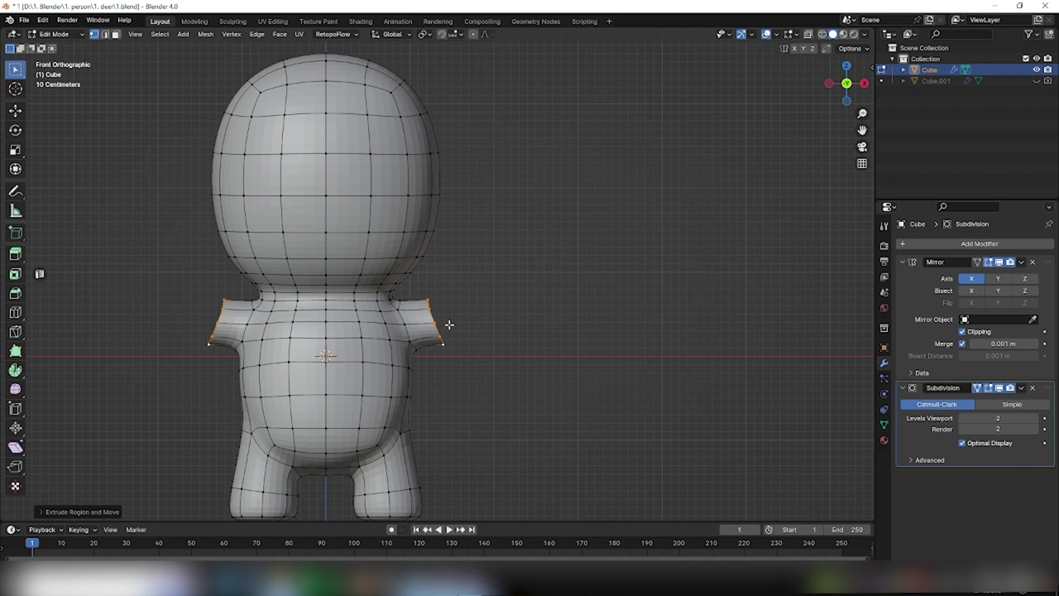
{"action": "key", "text": "s"}
{"action": "key", "text": "x"}
{"action": "key", "text": "0"}
{"action": "key", "text": "Return"}
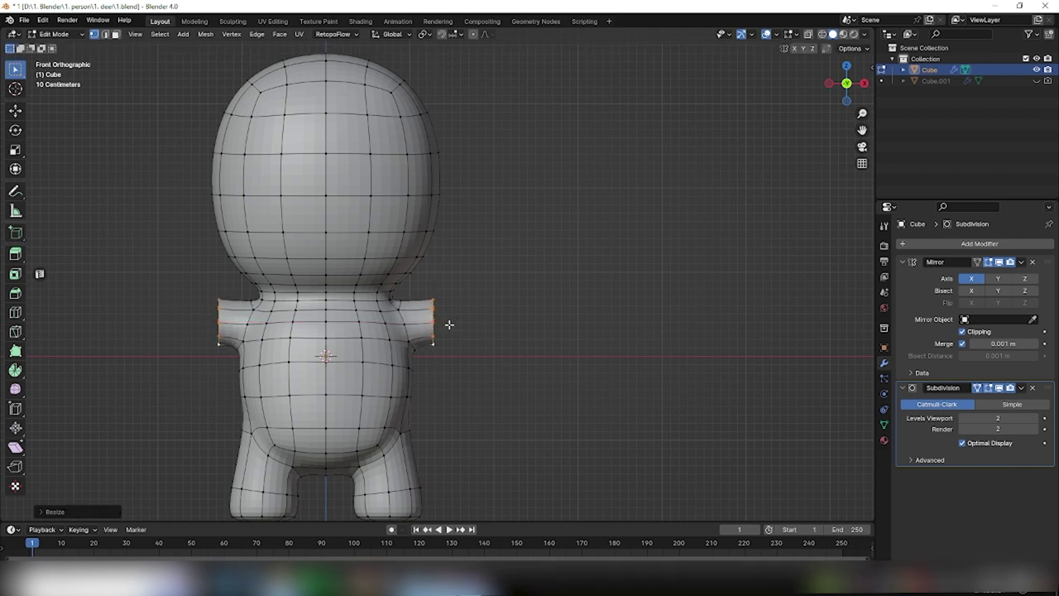
- Move the arm ends down and outward, extrude them longer, and narrow the tips
{"action": "key", "text": "g"}
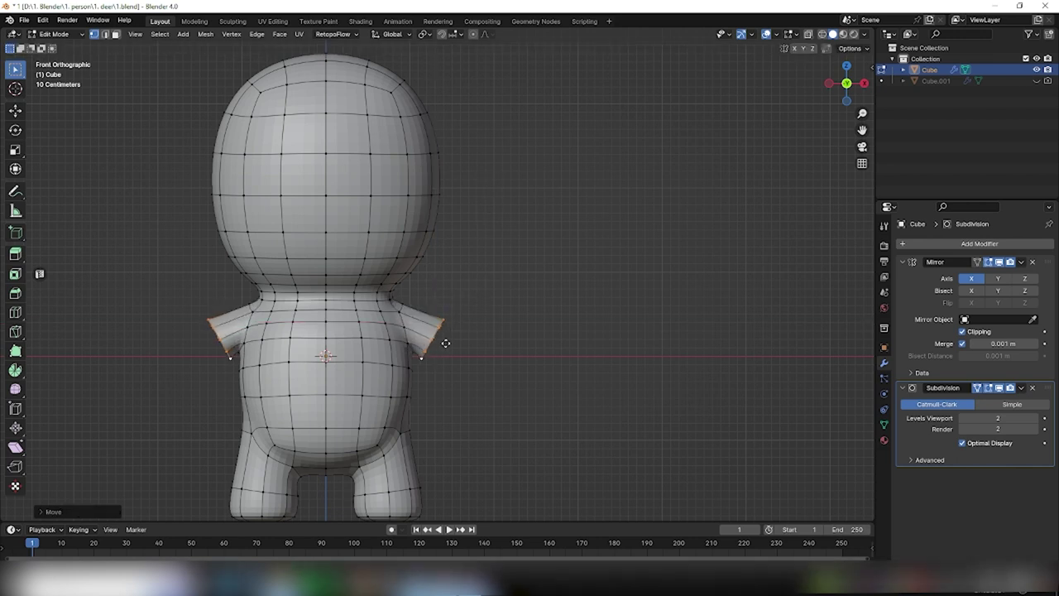
{"action": "left_click", "coordinate": [484, 364]}
{"action": "key", "text": "e"}
{"action": "left_click", "coordinate": [493, 368]}
{"action": "key", "text": "s"}
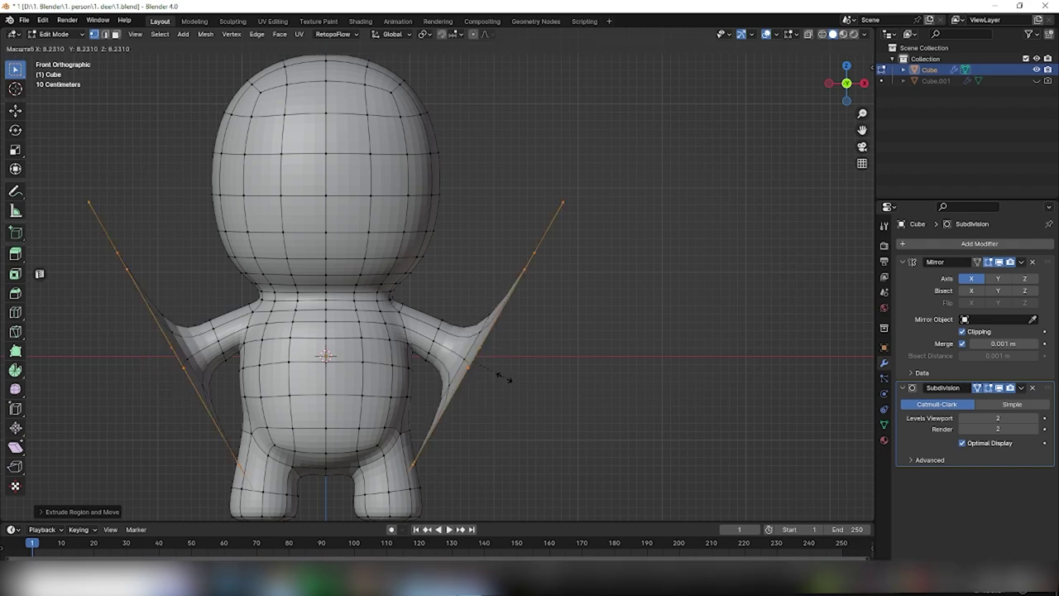
{"action": "key", "text": "Escape"}
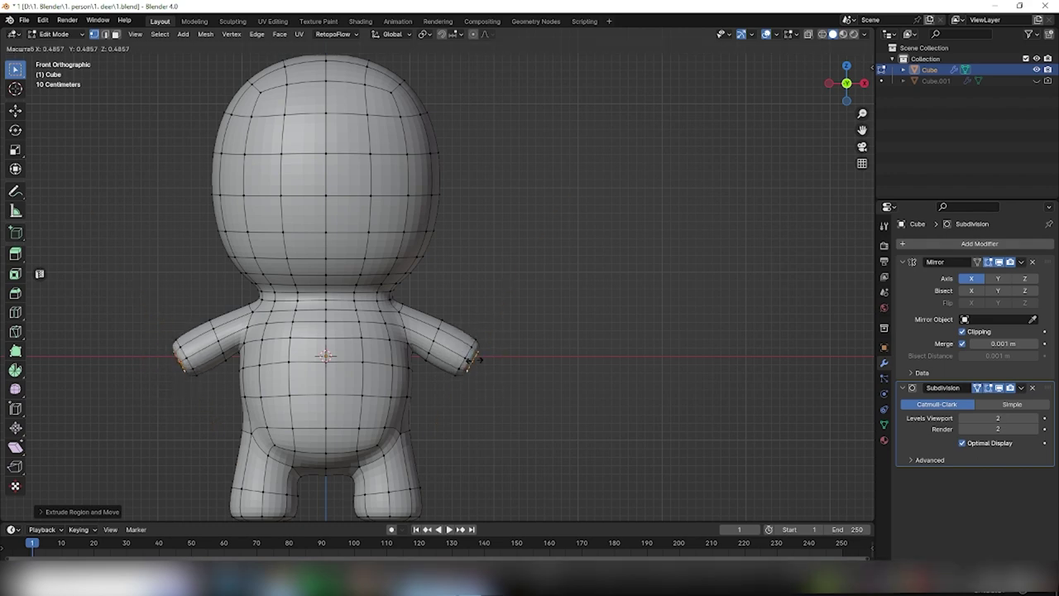
{"action": "mouse_move", "coordinate": [482, 367]}
{"action": "middle_mouse_down"}
{"action": "mouse_move", "coordinate": [503, 394]}
{"action": "mouse_move", "coordinate": [583, 401]}
{"action": "middle_mouse_up"}
- Reposition the arm-end loop in side view and cap the open arm end
{"action": "scroll", "coordinate": [503, 395], "scroll_direction": "up", "scroll_amount": 5}
{"action": "key", "text": "KP_3"}
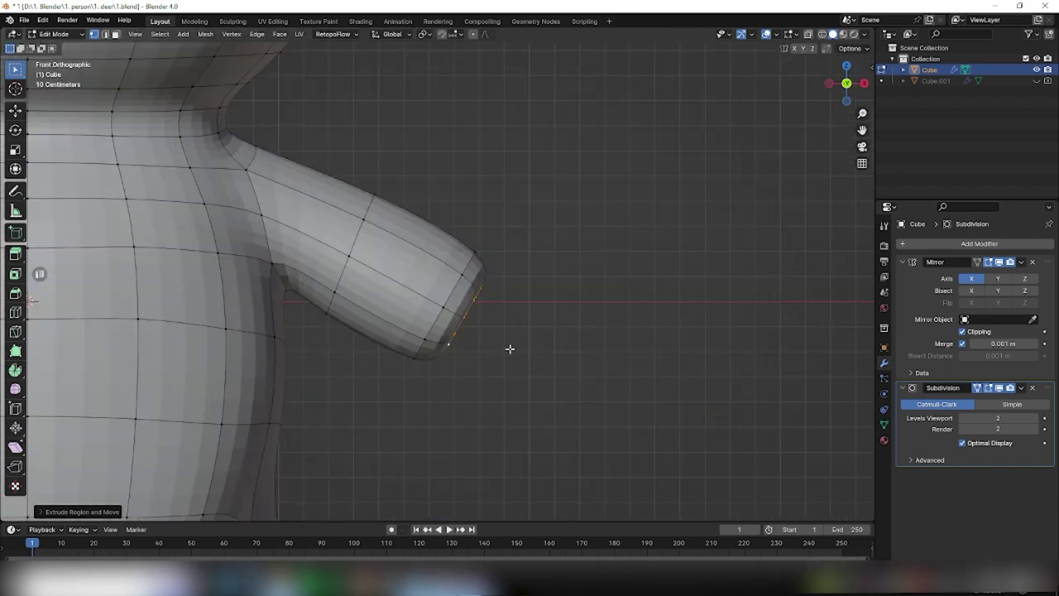
{"action": "key", "text": "g"}
{"action": "left_click", "coordinate": [499, 362]}
{"action": "mouse_move", "coordinate": [499, 362]}
{"action": "middle_mouse_down"}
{"action": "mouse_move", "coordinate": [432, 376]}
{"action": "mouse_move", "coordinate": [681, 307]}
{"action": "mouse_move", "coordinate": [678, 351]}
{"action": "middle_mouse_up"}
{"action": "key", "text": "m"}
{"action": "left_click", "coordinate": [491, 360]}
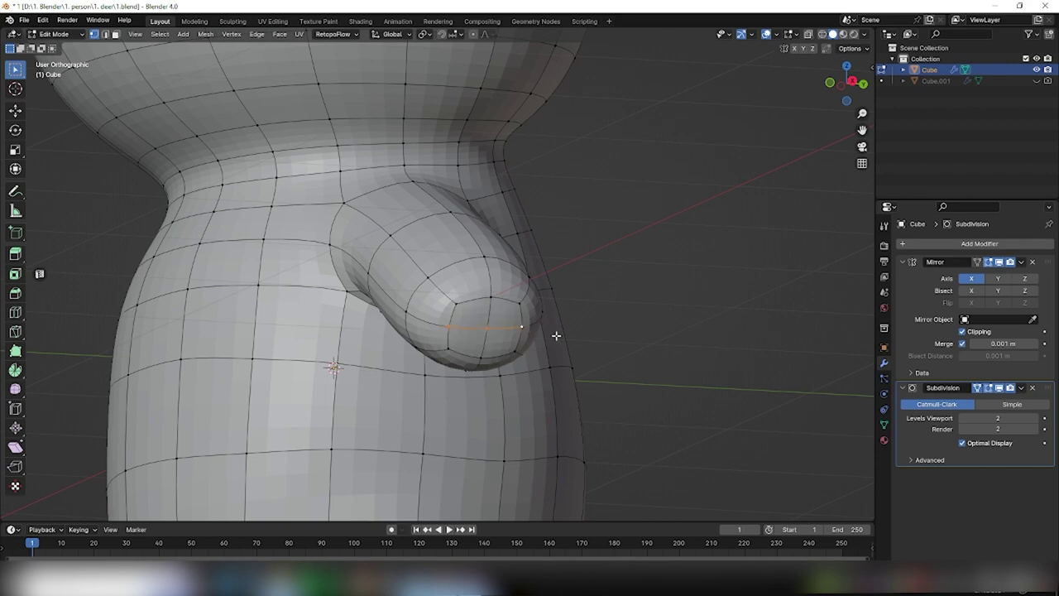
- Nudge the arm-tip vertex into place from the front view
{"action": "key", "text": "KP_5"}
{"action": "key", "text": "KP_1"}
{"action": "key", "text": "g"}
{"action": "left_click", "coordinate": [525, 350]}
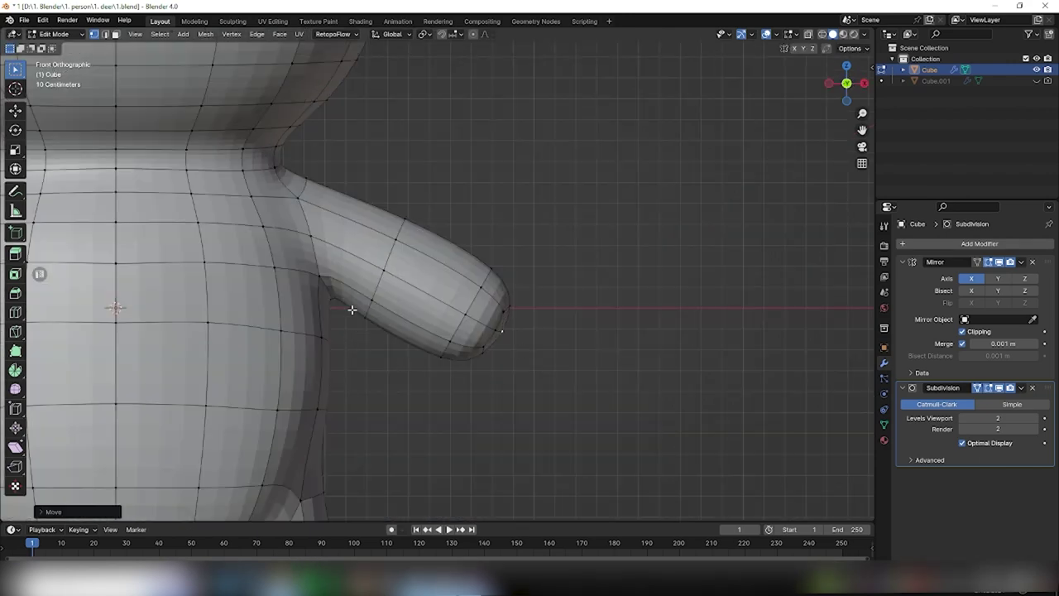
{"action": "middle_click_drag", "start_coordinate": [352, 309], "coordinate": [386, 362]}
{"action": "key", "text": "KP_1"}
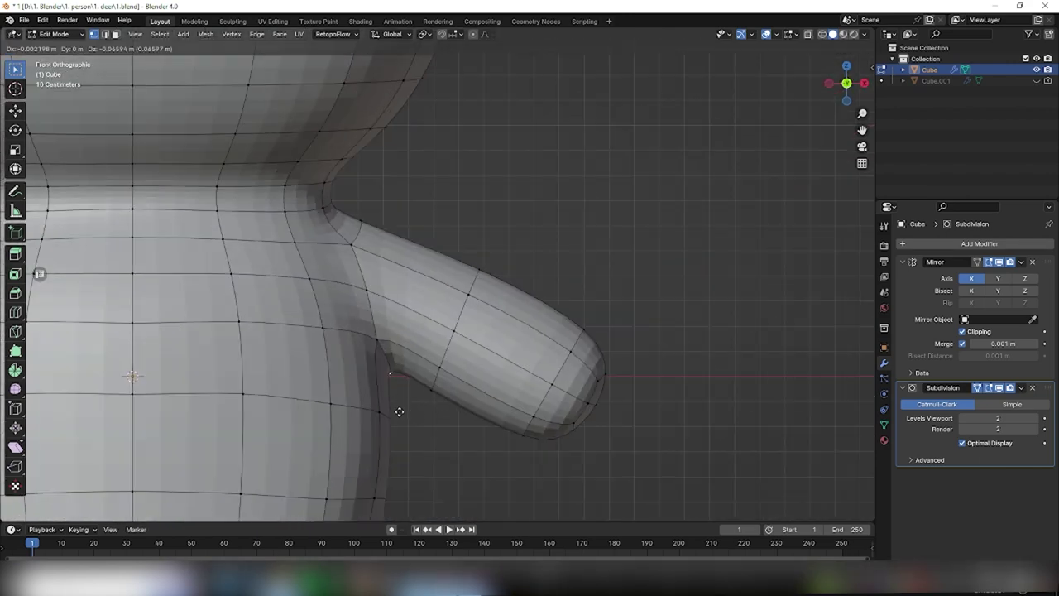
{"action": "scroll", "coordinate": [446, 415], "scroll_direction": "down", "scroll_amount": 2}
{"action": "scroll", "coordinate": [488, 421], "scroll_direction": "down", "scroll_amount": 2}
- Toggle X-ray with Alt+Z to inspect hidden arm vertices, then return to the front view
{"action": "key", "text": "alt+z"}
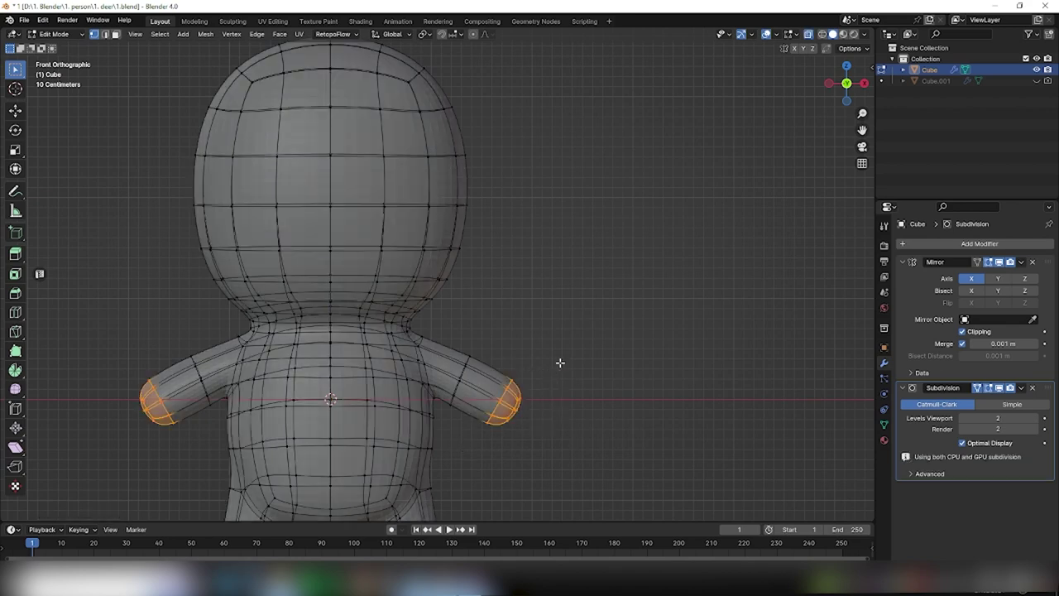
{"action": "key", "text": "alt+z"}
{"action": "scroll", "coordinate": [516, 461], "scroll_direction": "down", "scroll_amount": 1}
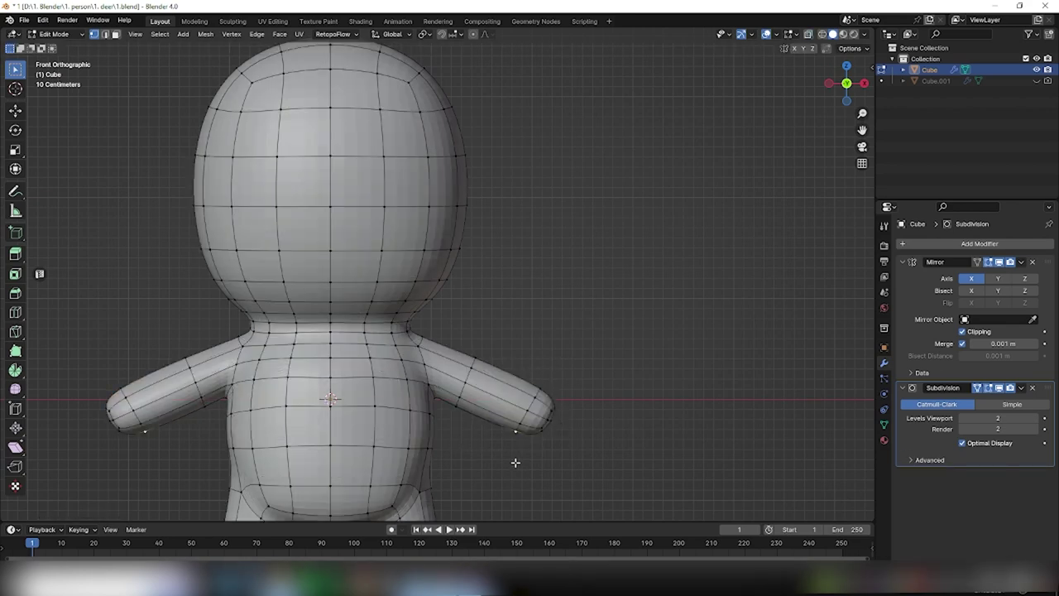
{"action": "scroll", "coordinate": [569, 478], "scroll_direction": "down", "scroll_amount": 2}
{"action": "scroll", "coordinate": [538, 422], "scroll_direction": "up", "scroll_amount": 1}
{"action": "scroll", "coordinate": [488, 370], "scroll_direction": "up", "scroll_amount": 1}
{"action": "scroll", "coordinate": [455, 358], "scroll_direction": "down", "scroll_amount": 1}
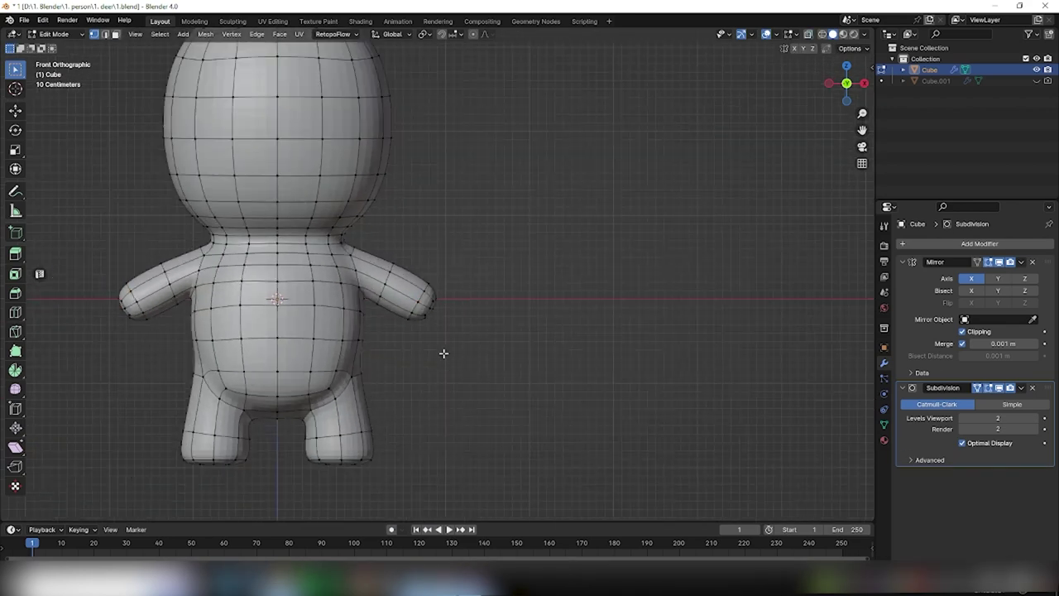
{"action": "scroll", "coordinate": [398, 306], "scroll_direction": "up", "scroll_amount": 1}
{"action": "middle_click_drag", "start_coordinate": [389, 328], "coordinate": [287, 273]}
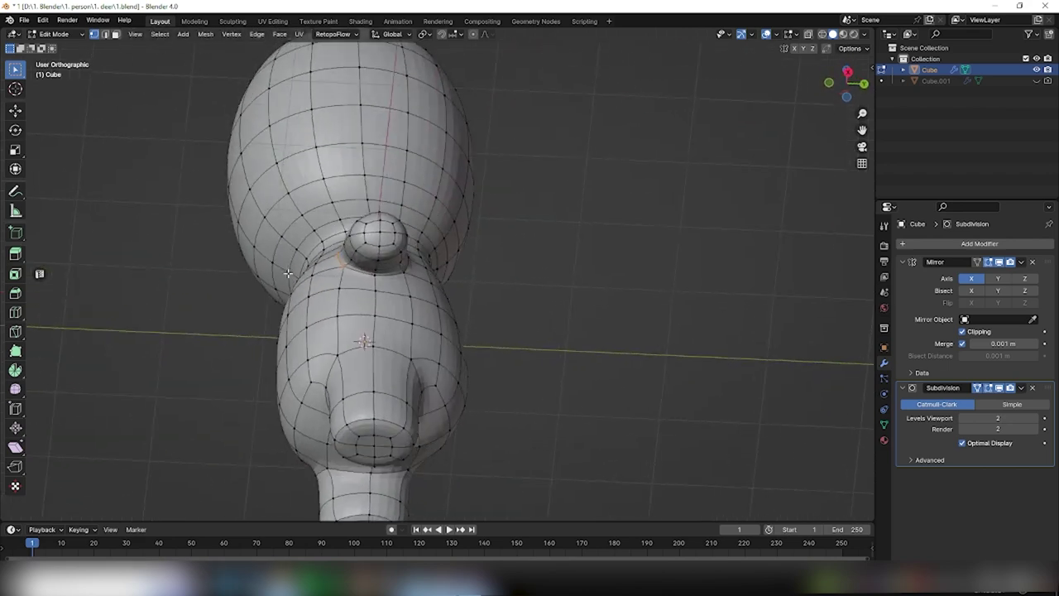
{"action": "key", "text": "KP_1"}
{"action": "scroll", "coordinate": [431, 318], "scroll_direction": "up", "scroll_amount": 2}
{"action": "scroll", "coordinate": [372, 257], "scroll_direction": "up", "scroll_amount": 1}
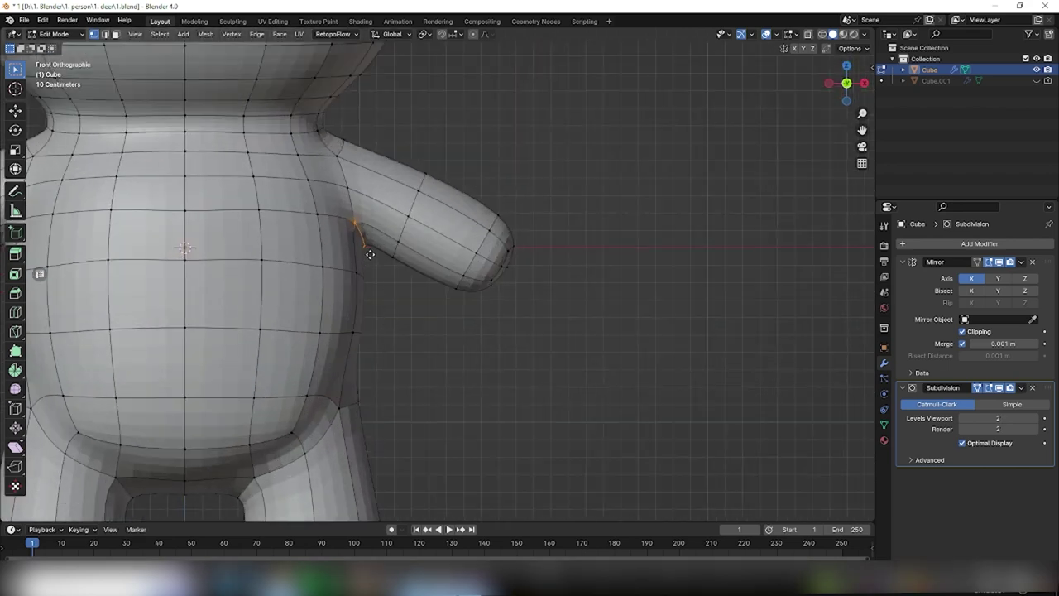
- Slide the arm edge loop outward and rotate the arm-tip loop
{"action": "key", "text": "g"}
{"action": "left_click", "coordinate": [426, 298]}
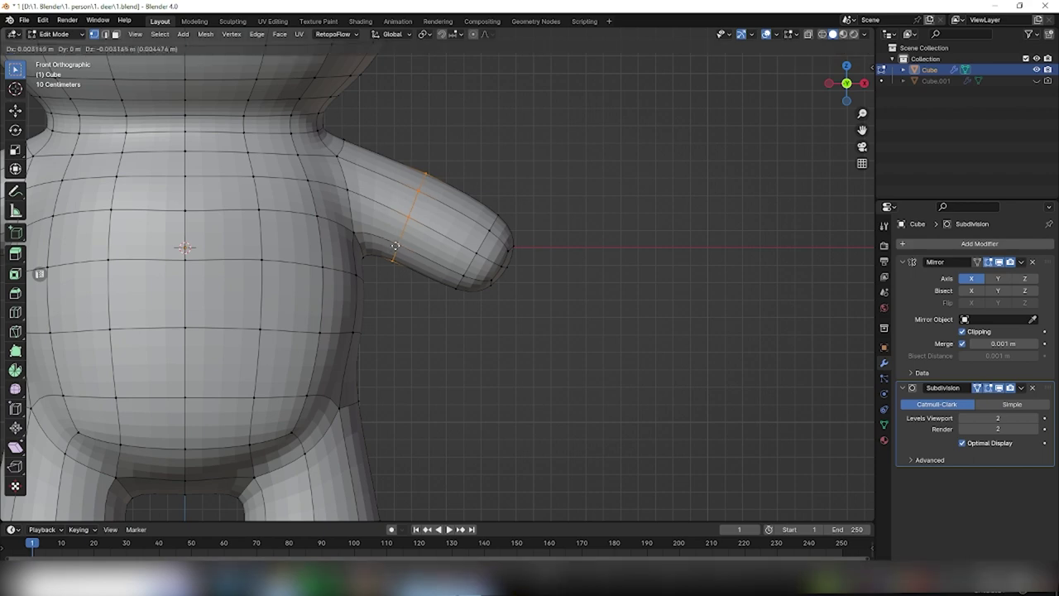
{"action": "left_click", "coordinate": [503, 262], "text": "alt"}
{"action": "key", "text": "r"}
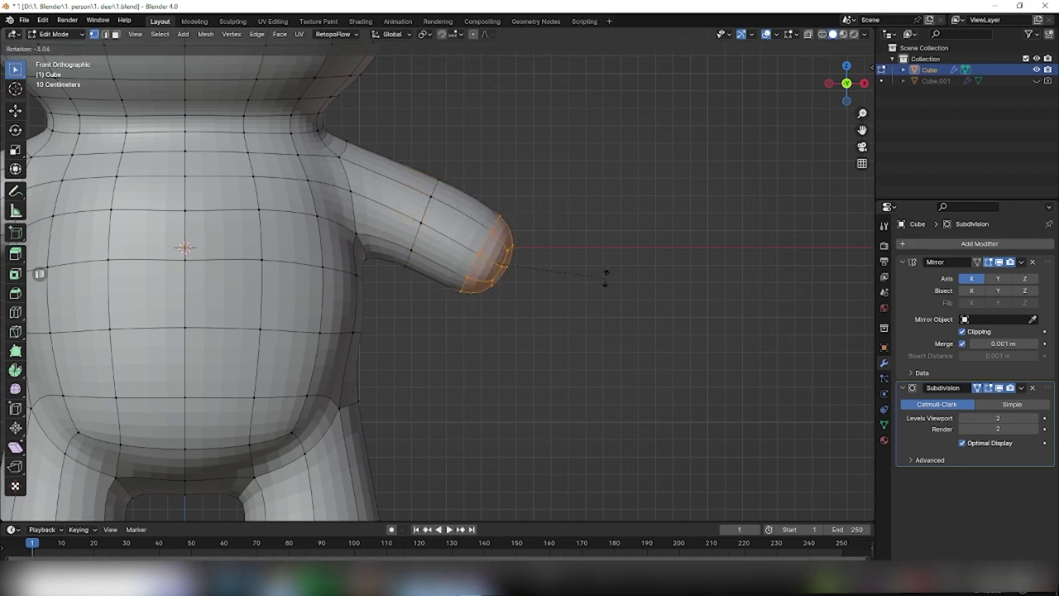
{"action": "left_click", "coordinate": [603, 275]}
{"action": "key", "text": "g"}
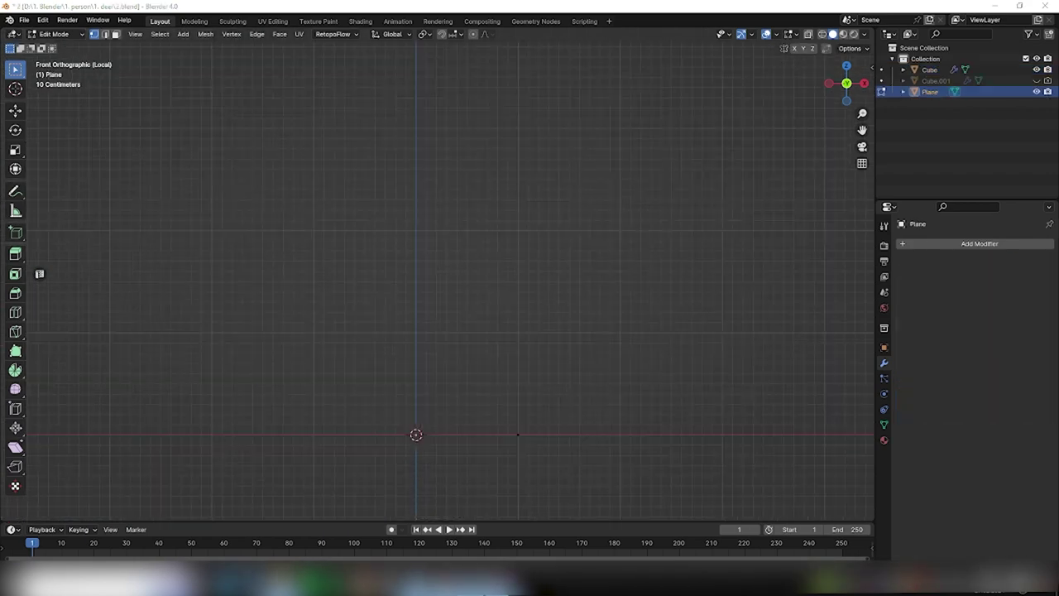
- Add Skin and Subdivision Surface modifiers to the single vertex
{"action": "left_click", "coordinate": [979, 243]}
{"action": "left_click", "coordinate": [828, 357]}
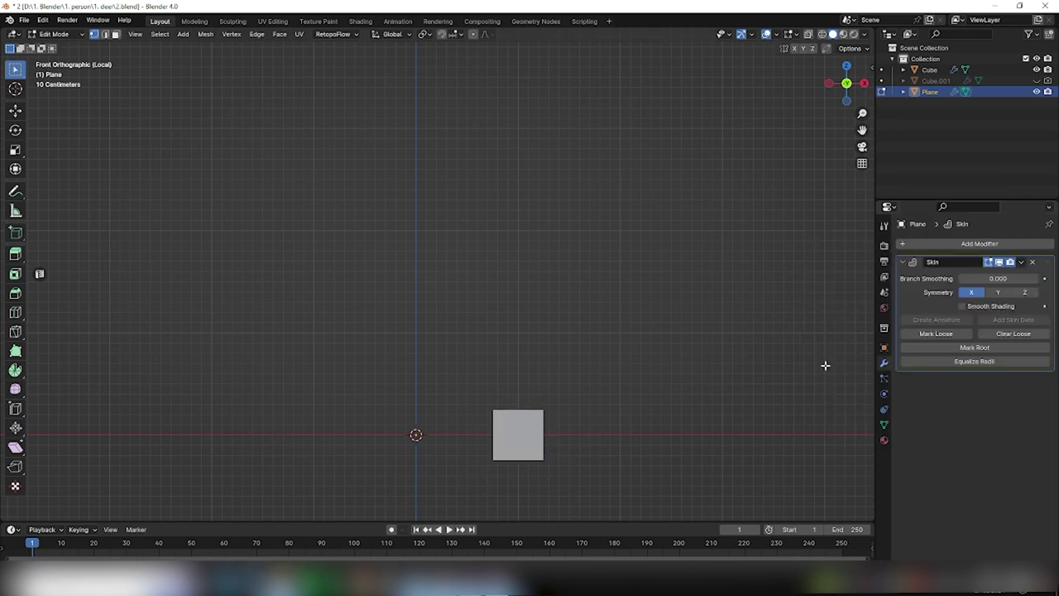
{"action": "left_click", "coordinate": [976, 241]}
{"action": "left_click", "coordinate": [811, 388]}
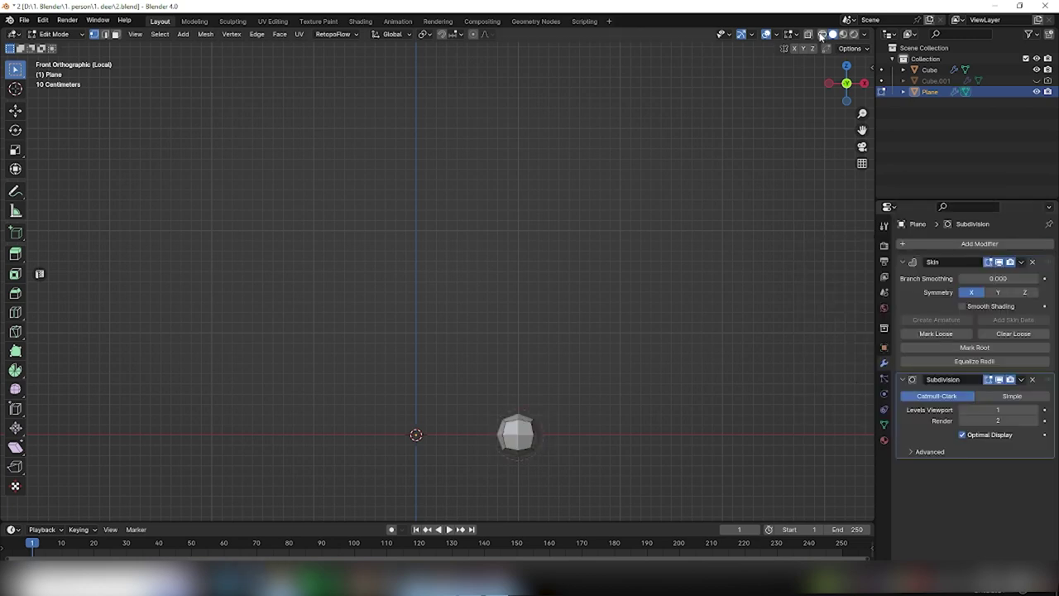
- Extrude the vertex up into an antler trunk with a branch reaching up-right
{"action": "key", "text": "e"}
{"action": "left_click", "coordinate": [518, 301]}
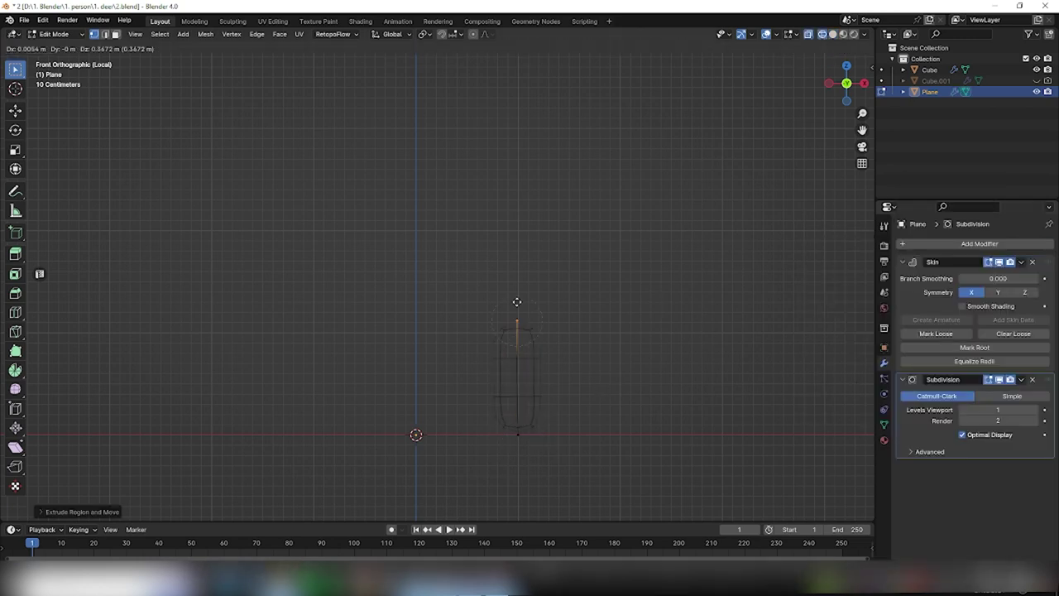
{"action": "left_click", "coordinate": [516, 357]}
{"action": "key", "text": "e"}
{"action": "left_click", "coordinate": [651, 260]}
{"action": "left_click", "coordinate": [513, 290]}
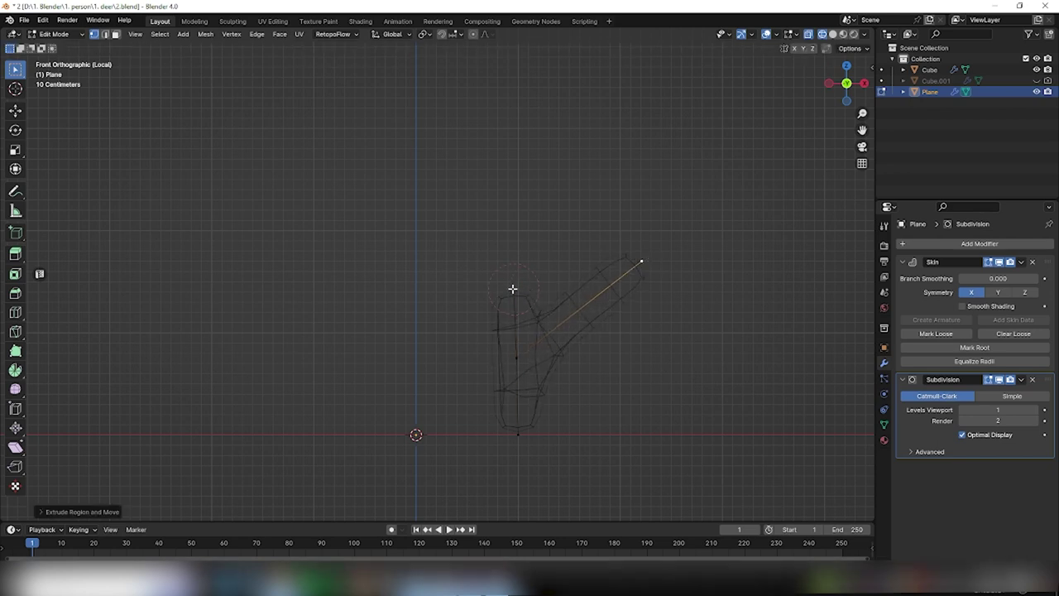
{"action": "key", "text": "e"}
{"action": "left_click", "coordinate": [511, 221]}
- Add an extra vertex along the branch, raise the trunk top, and shift the middle vertex left
{"action": "left_click", "coordinate": [564, 323]}
{"action": "key", "text": "ctrl+r"}
{"action": "left_click", "coordinate": [584, 313]}
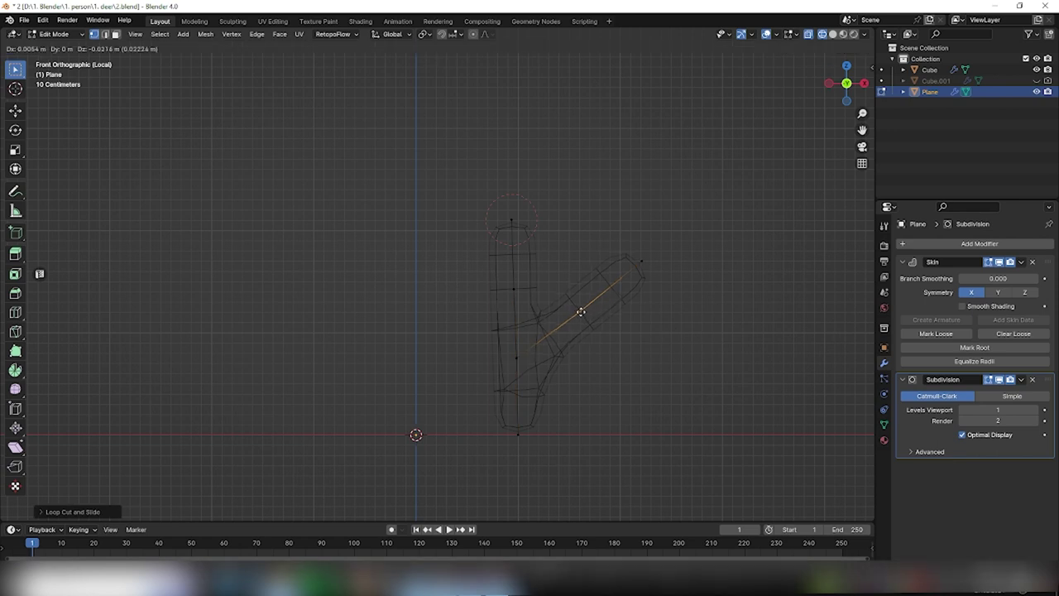
{"action": "left_click", "coordinate": [597, 332]}
{"action": "left_click", "coordinate": [516, 355]}
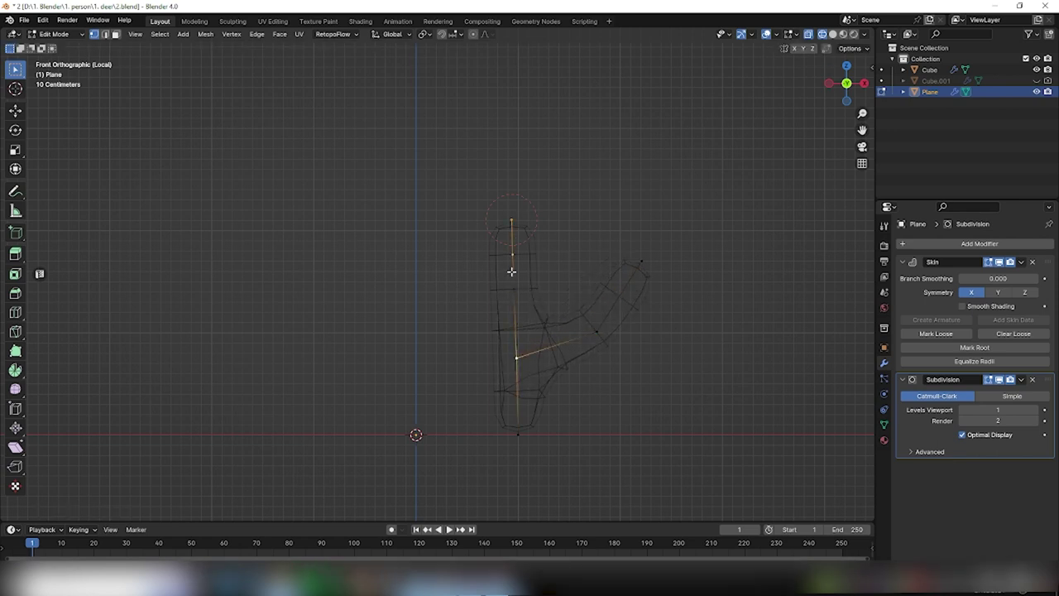
{"action": "key", "text": "g"}
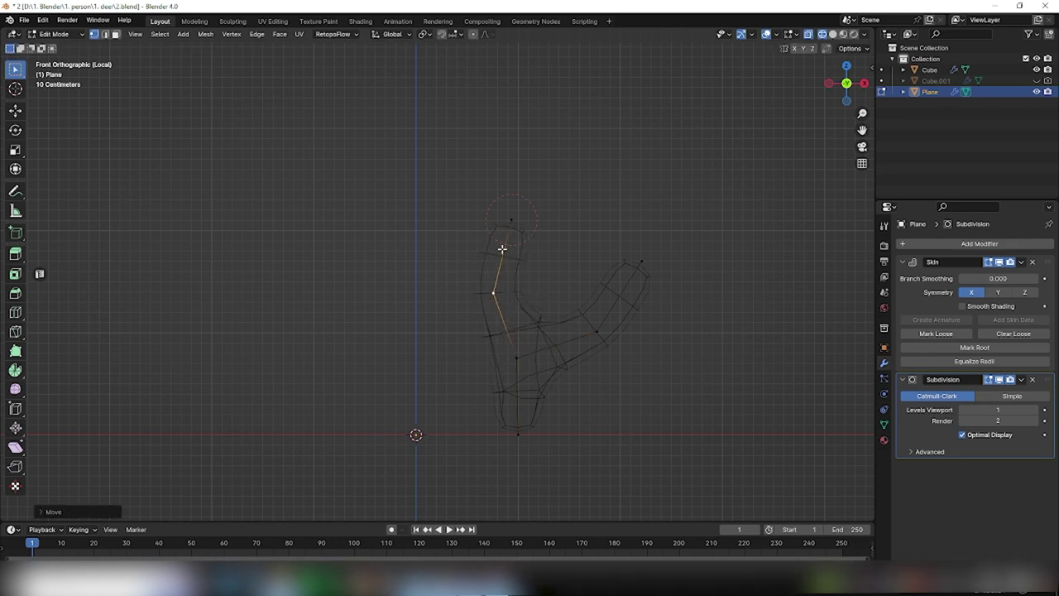
{"action": "left_click", "coordinate": [514, 185]}
{"action": "left_click_drag", "start_coordinate": [597, 331], "coordinate": [572, 331]}
- Adjust the bottom skin thickness, raise the top vertex, and lengthen the trunk downward
{"action": "left_click", "coordinate": [515, 435]}
{"action": "key", "text": "s"}
{"action": "left_click", "coordinate": [570, 434]}
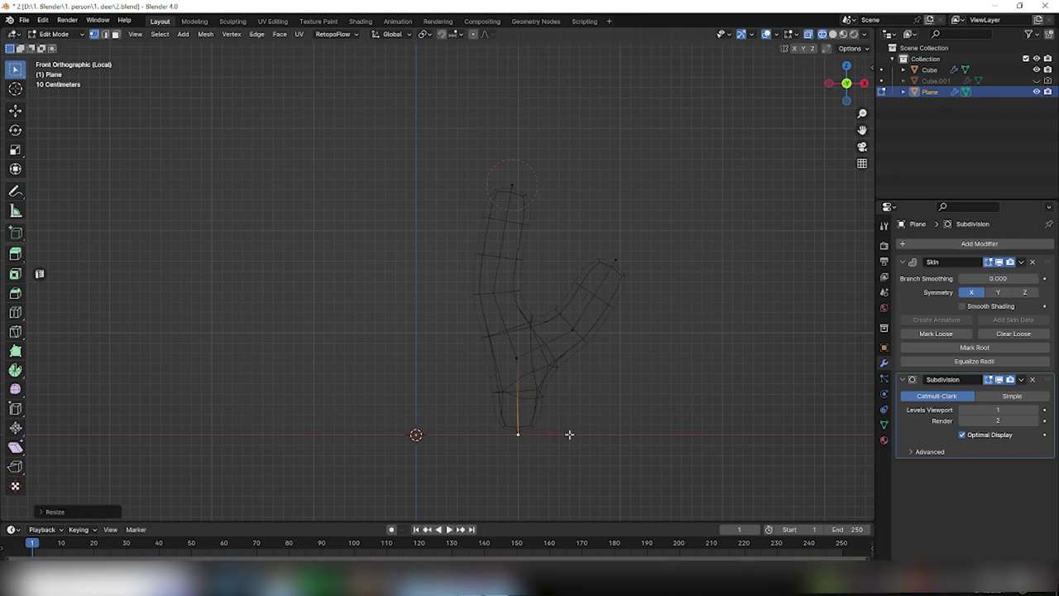
{"action": "left_click", "coordinate": [832, 35]}
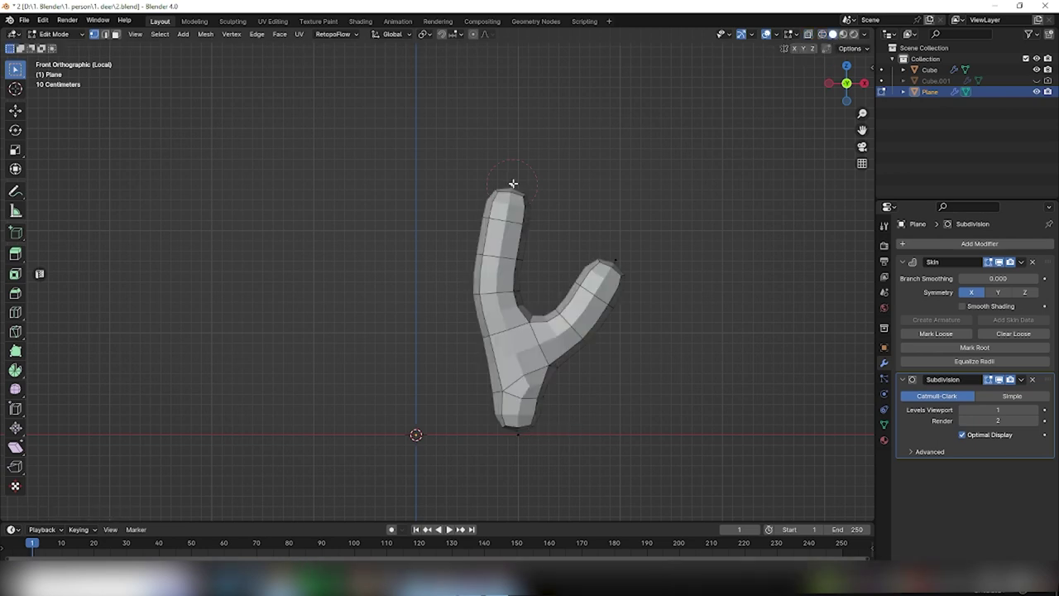
{"action": "left_click_drag", "start_coordinate": [512, 200], "coordinate": [512, 178]}
{"action": "key", "text": "shift+z"}
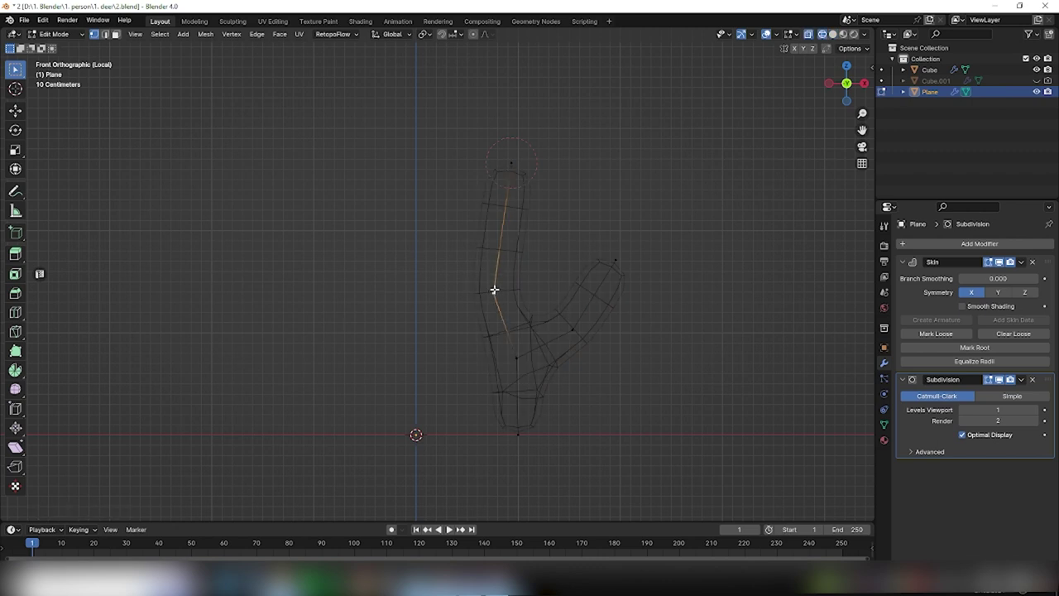
{"action": "left_click", "coordinate": [832, 34]}
{"action": "left_click_drag", "start_coordinate": [517, 435], "coordinate": [523, 520]}
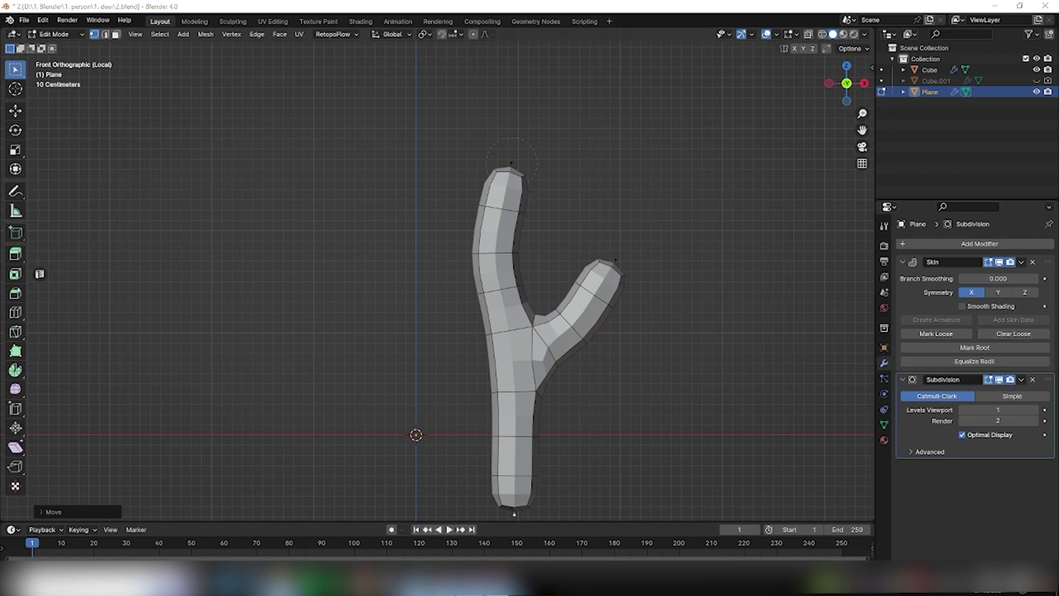
- Apply the Skin modifier and the Subdivision modifier at level 2, then exit local view
{"action": "key", "text": "Tab"}
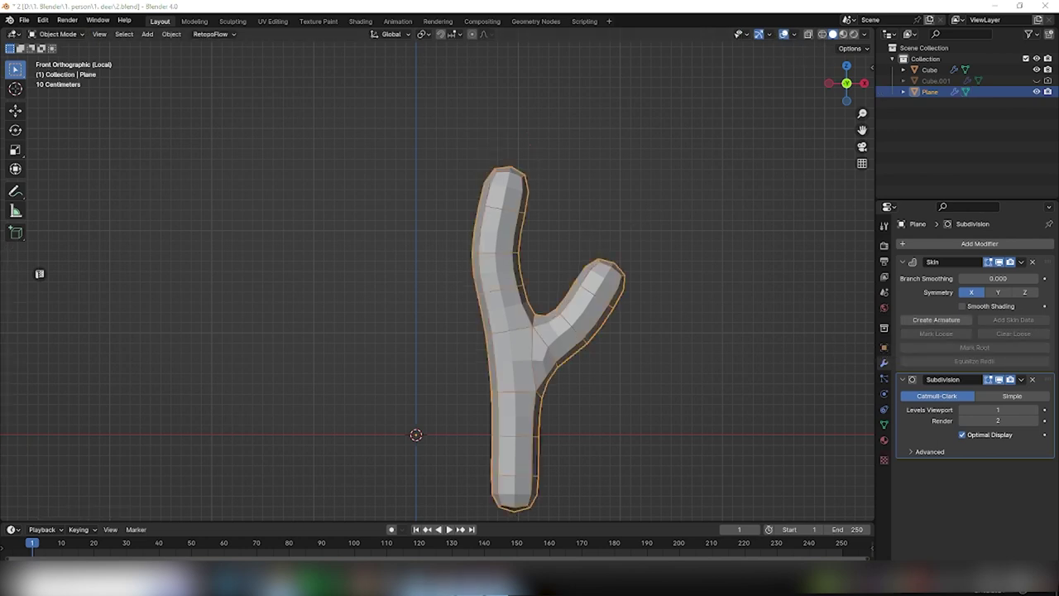
{"action": "left_click", "coordinate": [1021, 261]}
{"action": "left_click", "coordinate": [993, 272]}
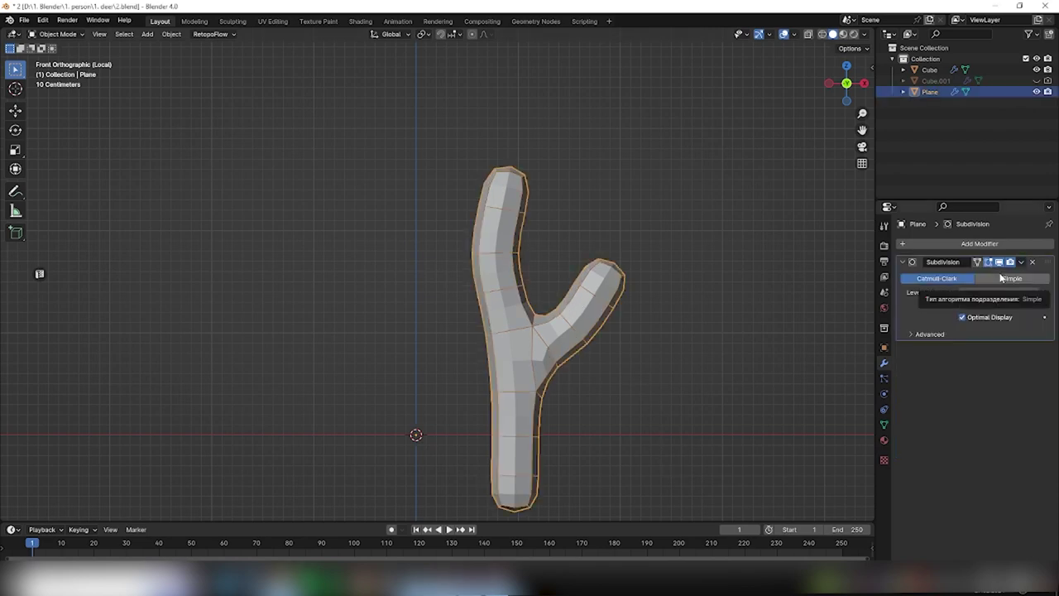
{"action": "left_click", "coordinate": [1035, 292]}
{"action": "left_click", "coordinate": [1021, 262]}
{"action": "left_click", "coordinate": [1005, 274]}
{"action": "left_click", "coordinate": [800, 314]}
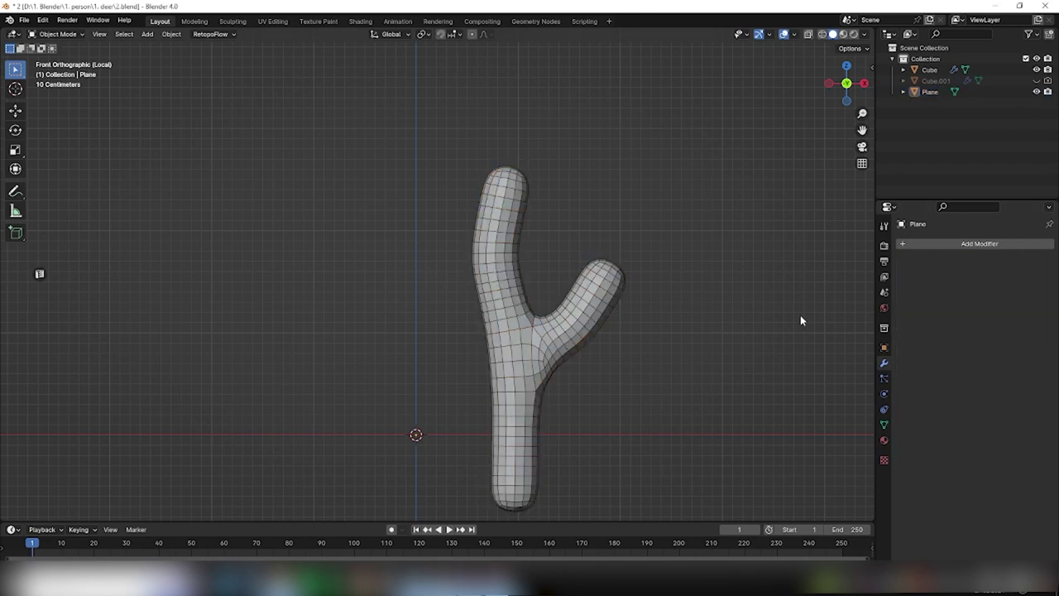
{"action": "key", "text": "KP_Divide"}
- Shrink the antler, set it onto the head, and tilt it
{"action": "left_click_drag", "start_coordinate": [475, 377], "coordinate": [451, 207]}
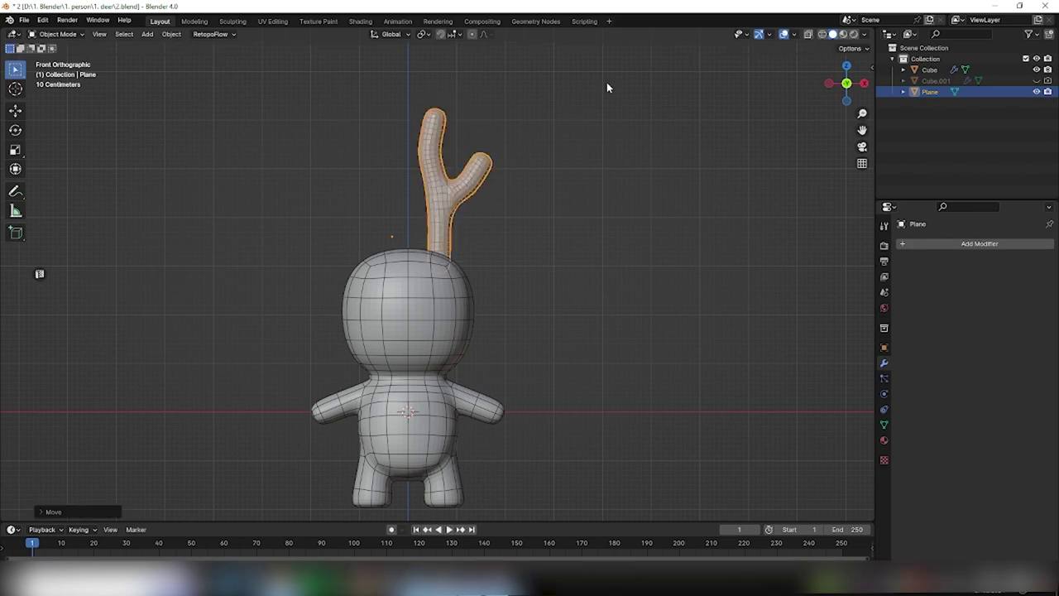
{"action": "key", "text": "s"}
{"action": "key", "text": "g"}
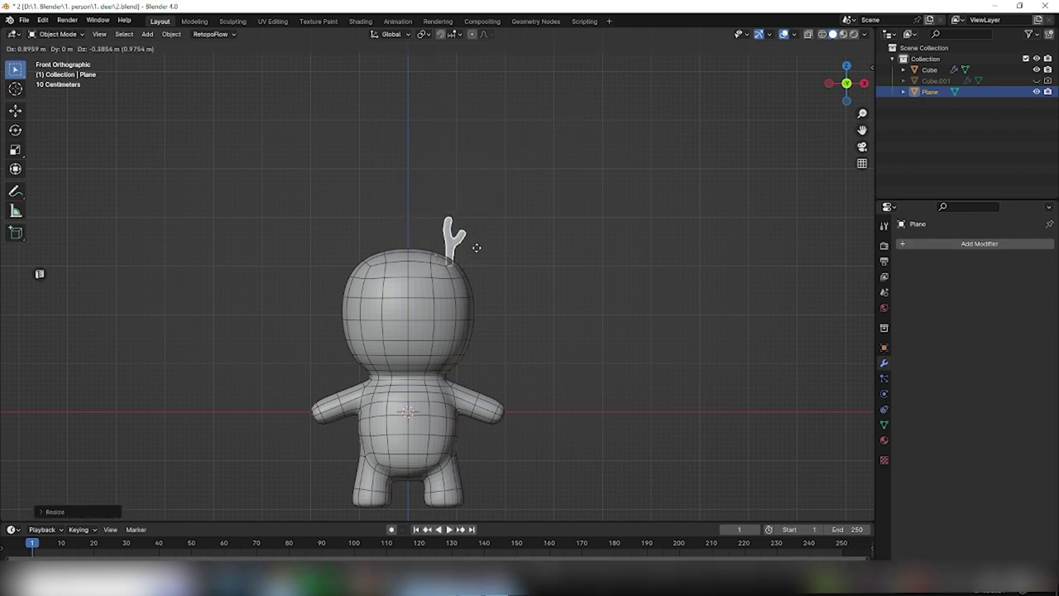
{"action": "left_click", "coordinate": [476, 246]}
{"action": "key", "text": "r"}
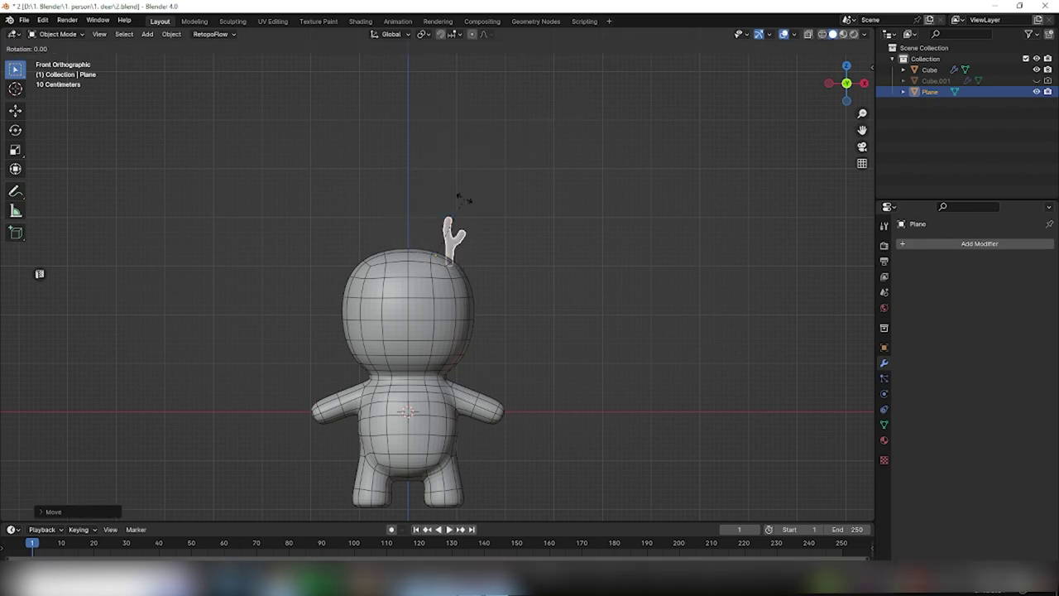
{"action": "left_click", "coordinate": [486, 209]}
{"action": "scroll", "coordinate": [486, 206], "scroll_direction": "up", "scroll_amount": 4}
- Reset the antler's origin and reselect it
{"action": "right_click", "coordinate": [447, 248]}
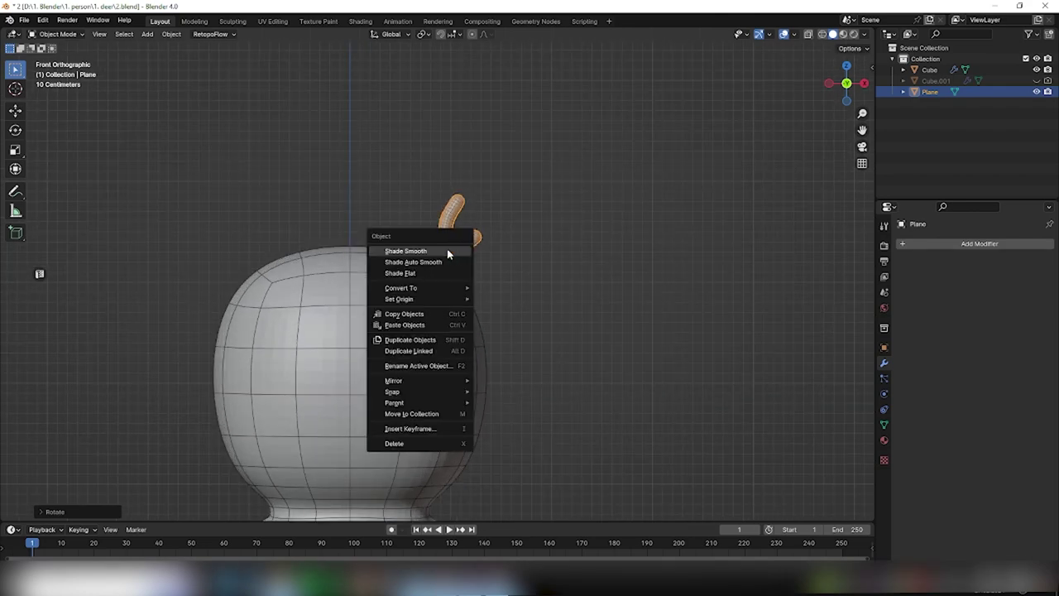
{"action": "mouse_move", "coordinate": [400, 299]}
{"action": "left_click", "coordinate": [530, 306]}
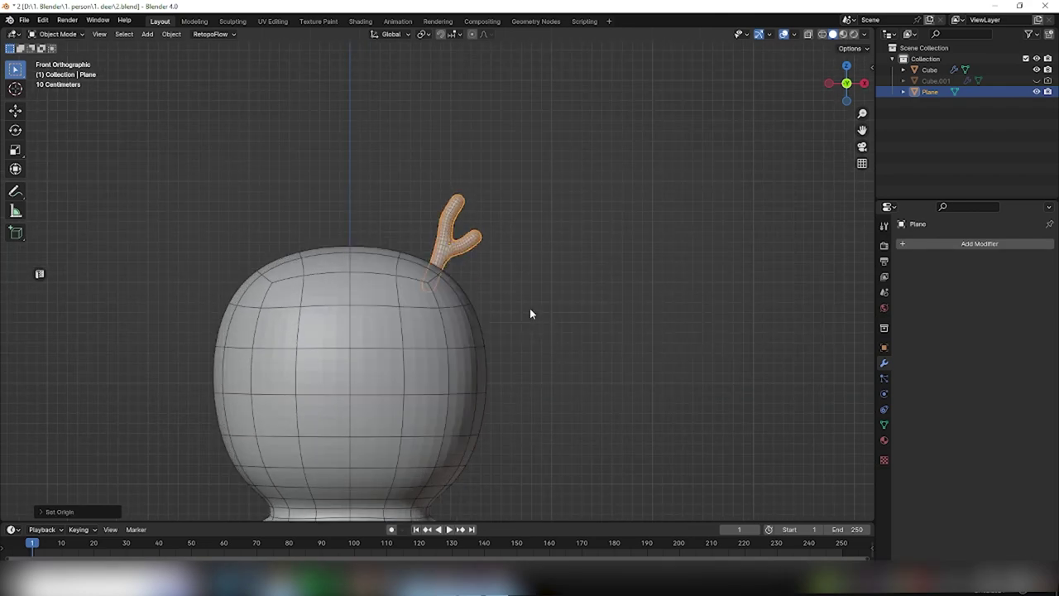
{"action": "key", "text": "alt+a"}
{"action": "left_click_drag", "start_coordinate": [456, 242], "coordinate": [462, 232]}
- Add a Mirror modifier mirrored across the Cube body and enlarge both antlers
{"action": "left_click", "coordinate": [923, 245]}
{"action": "mouse_move", "coordinate": [875, 248]}
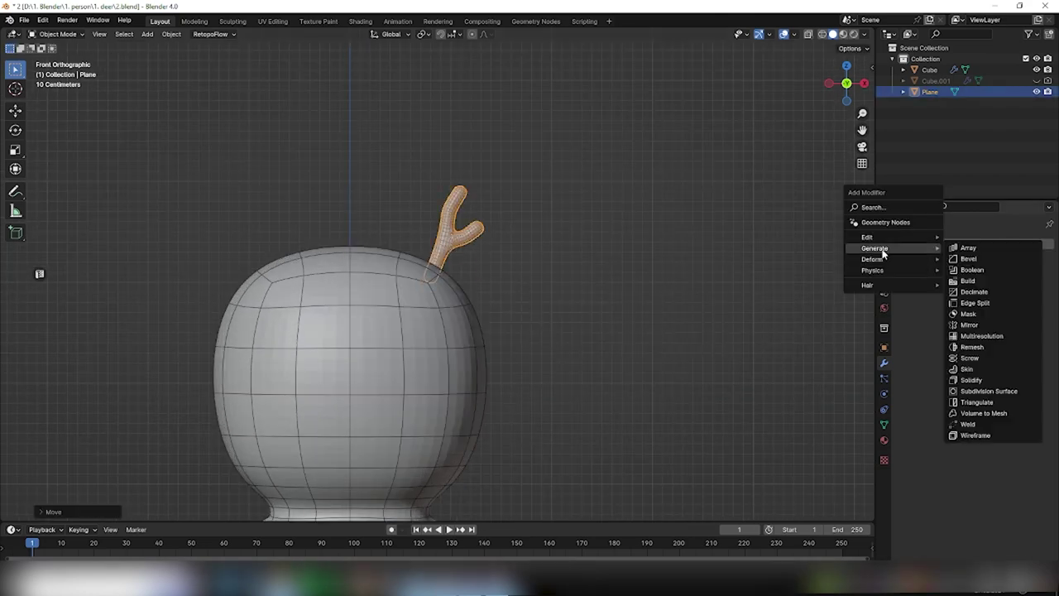
{"action": "left_click", "coordinate": [981, 328]}
{"action": "left_click", "coordinate": [1033, 321]}
{"action": "left_click", "coordinate": [449, 284]}
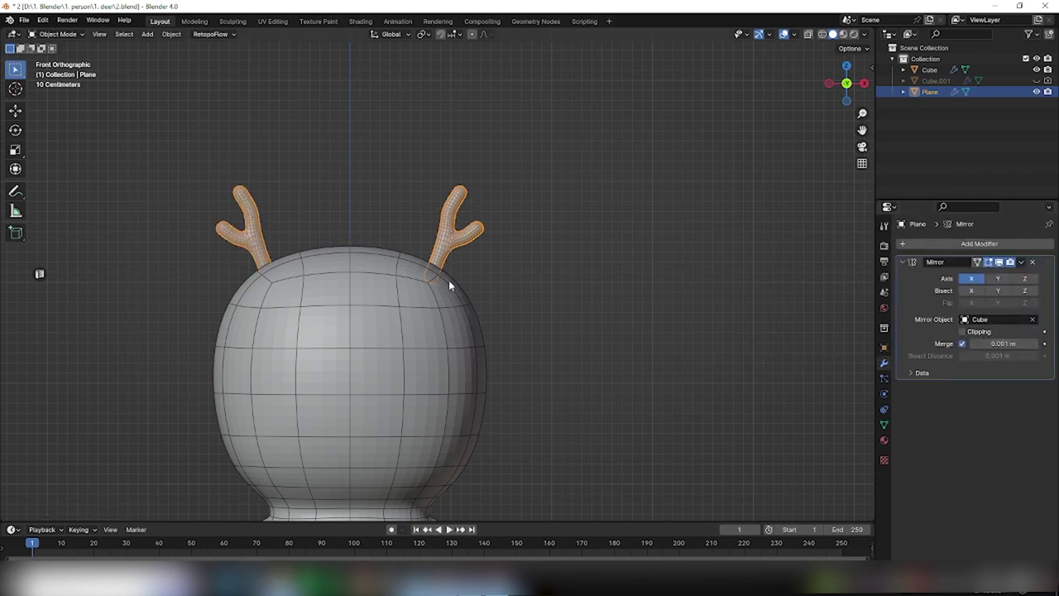
{"action": "key", "text": "s"}
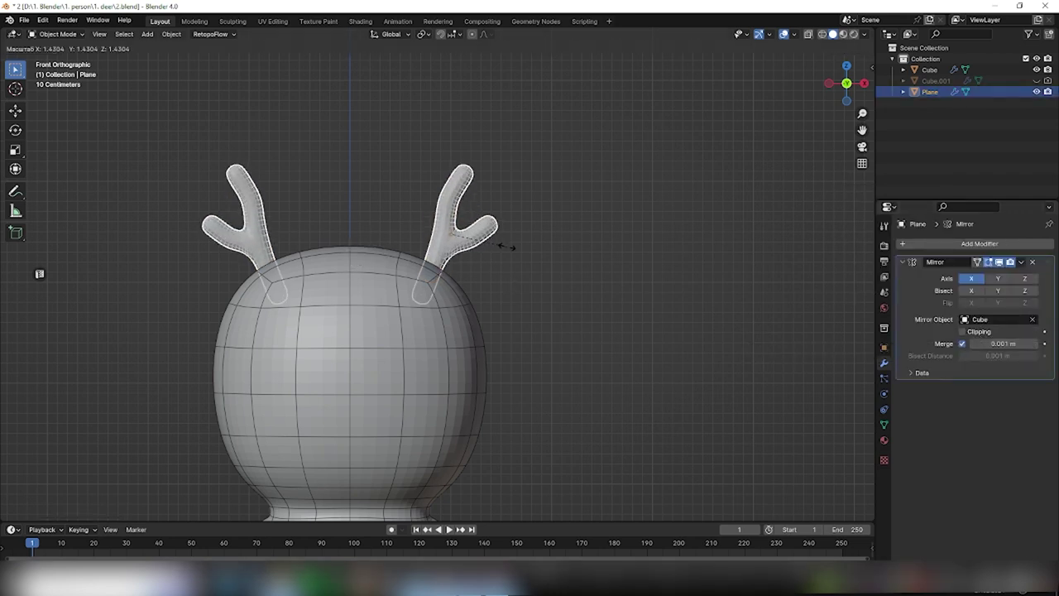
{"action": "left_click", "coordinate": [500, 245]}
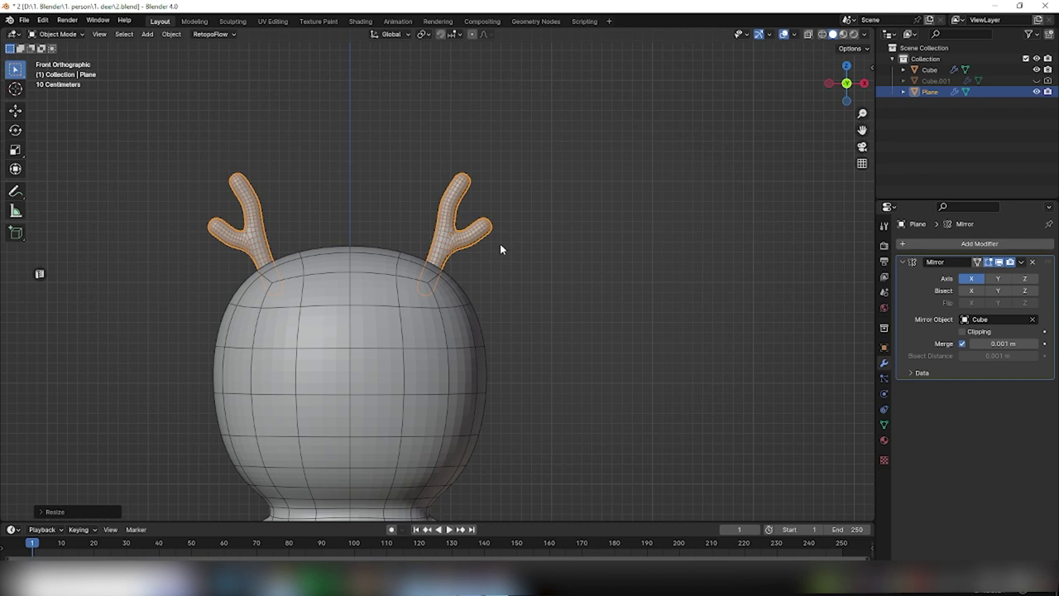
- Move the antlers farther apart on top of the head
{"action": "scroll", "coordinate": [500, 243], "scroll_direction": "down", "scroll_amount": 3}
{"action": "scroll", "coordinate": [533, 257], "scroll_direction": "up", "scroll_amount": 3}
{"action": "key", "text": "g"}
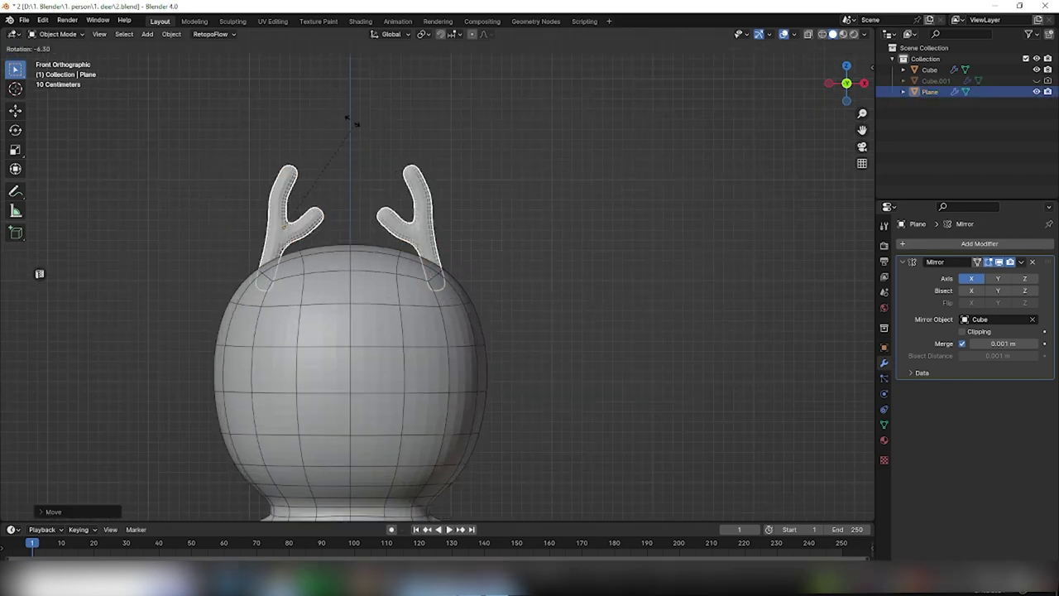
{"action": "left_click", "coordinate": [439, 278]}
{"action": "left_click", "coordinate": [440, 276]}
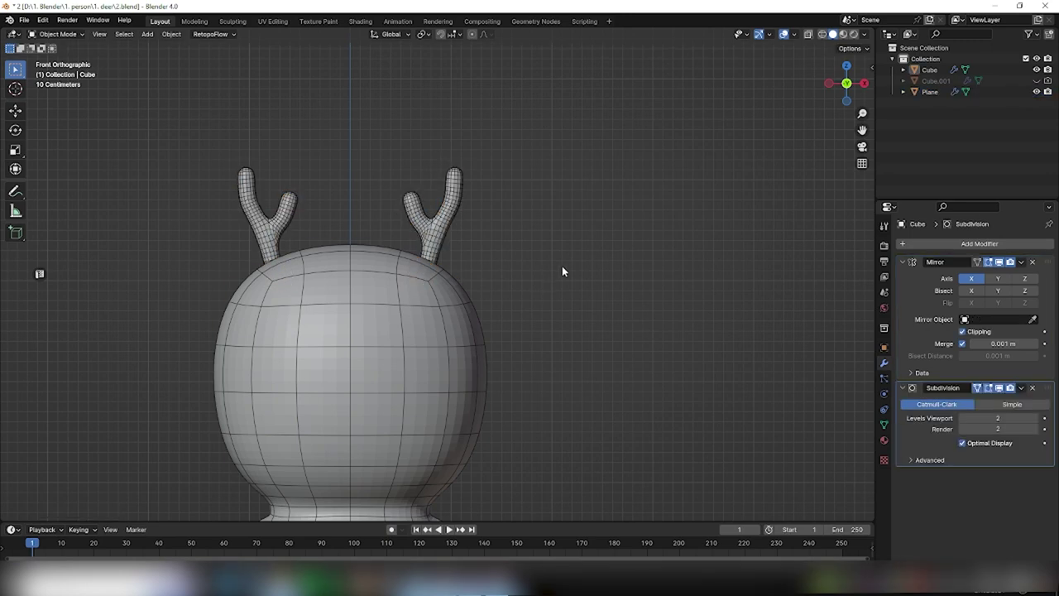
- From the right side view, shift the antler sideways and tilt it outward
{"action": "middle_click_drag", "start_coordinate": [565, 264], "coordinate": [405, 249]}
{"action": "left_click", "coordinate": [405, 248]}
{"action": "key", "text": "g"}
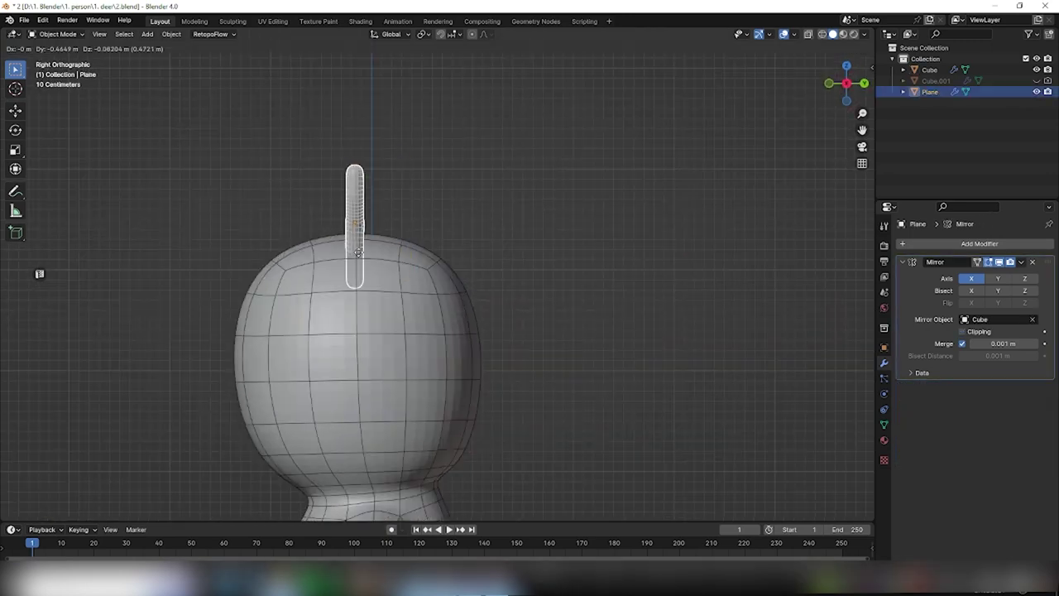
{"action": "left_click", "coordinate": [358, 252]}
{"action": "key", "text": "r"}
{"action": "left_click", "coordinate": [372, 192]}
{"action": "key", "text": "g"}
{"action": "key", "text": "Escape"}
- Return to the front view and orbit to check the whole character
{"action": "key", "text": "KP_1"}
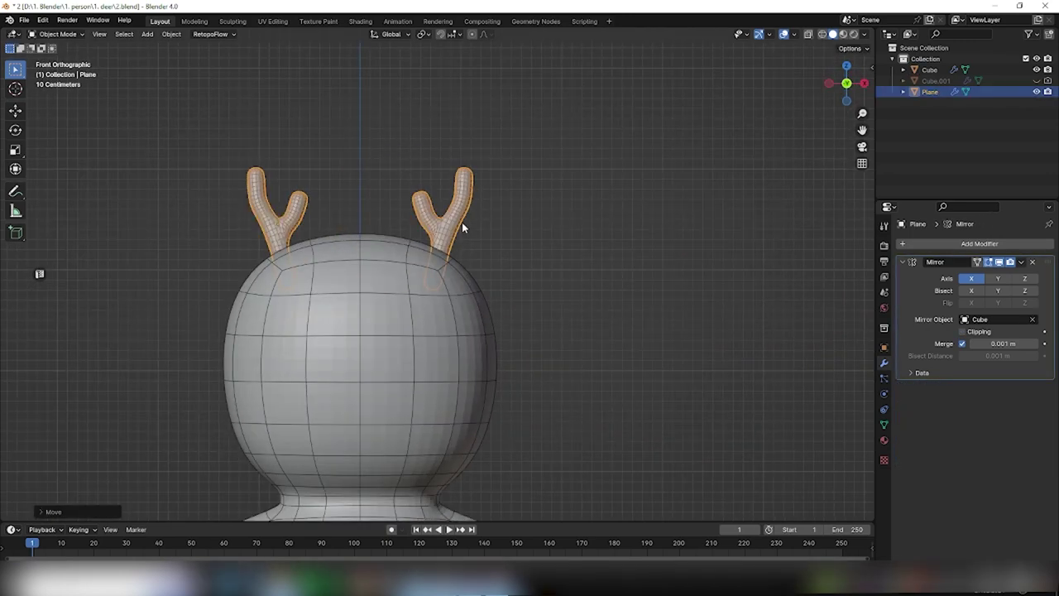
{"action": "left_click", "coordinate": [273, 215]}
{"action": "left_click", "coordinate": [584, 296]}
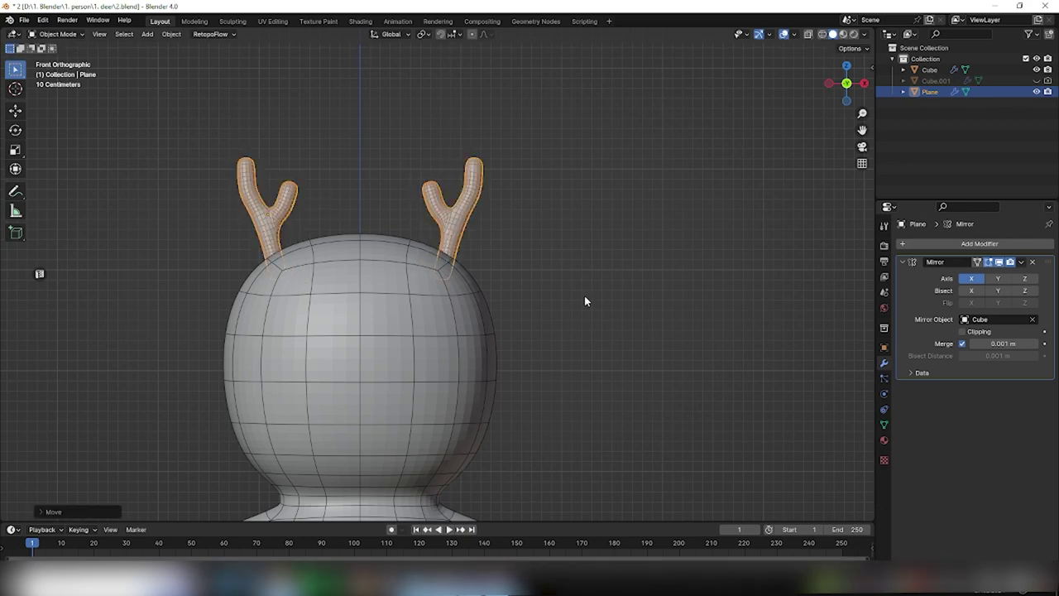
{"action": "scroll", "coordinate": [596, 305], "scroll_direction": "down", "scroll_amount": 4}
{"action": "mouse_move", "coordinate": [609, 314]}
{"action": "middle_mouse_down"}
{"action": "mouse_move", "coordinate": [555, 261]}
{"action": "mouse_move", "coordinate": [407, 260]}
{"action": "middle_mouse_up"}
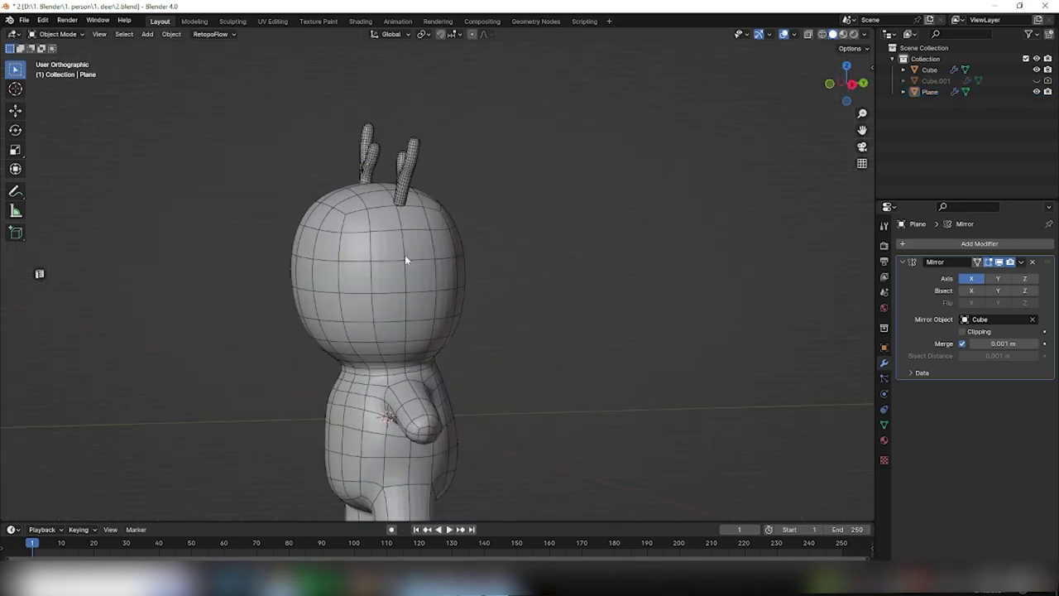
- Hide the spare body copy Cube.001 instead of deleting it
{"action": "left_click", "coordinate": [406, 260]}
{"action": "key", "text": "Tab"}
{"action": "mouse_move", "coordinate": [522, 279]}
{"action": "middle_mouse_down"}
{"action": "mouse_move", "coordinate": [636, 276]}
{"action": "mouse_move", "coordinate": [580, 289]}
{"action": "middle_mouse_up"}
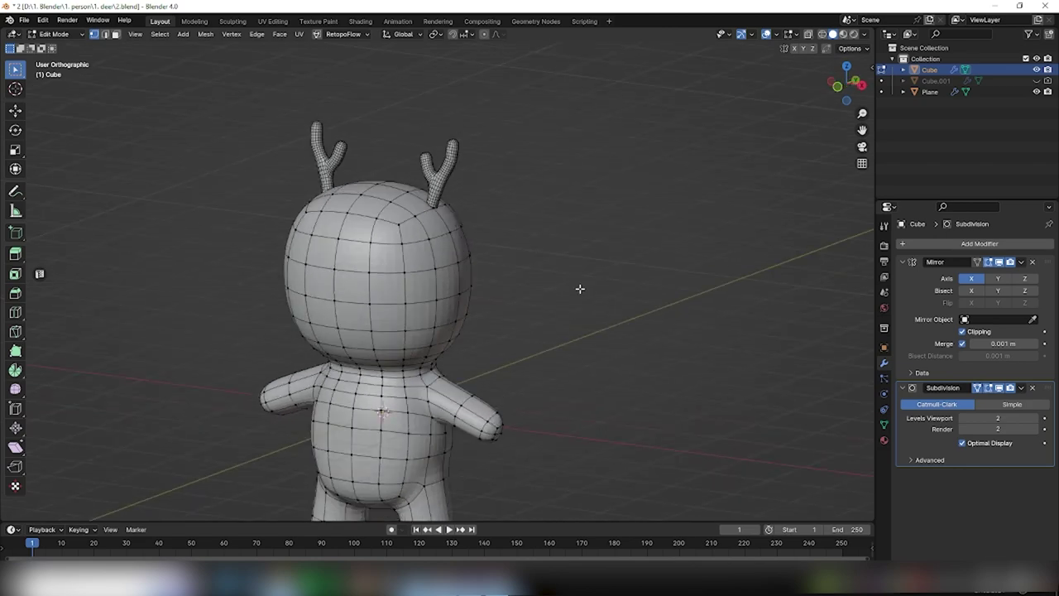
{"action": "mouse_move", "coordinate": [449, 231]}
{"action": "middle_mouse_down"}
{"action": "mouse_move", "coordinate": [568, 256]}
{"action": "mouse_move", "coordinate": [580, 243]}
{"action": "mouse_move", "coordinate": [585, 252]}
{"action": "mouse_move", "coordinate": [539, 248]}
{"action": "mouse_move", "coordinate": [579, 244]}
{"action": "middle_mouse_up"}
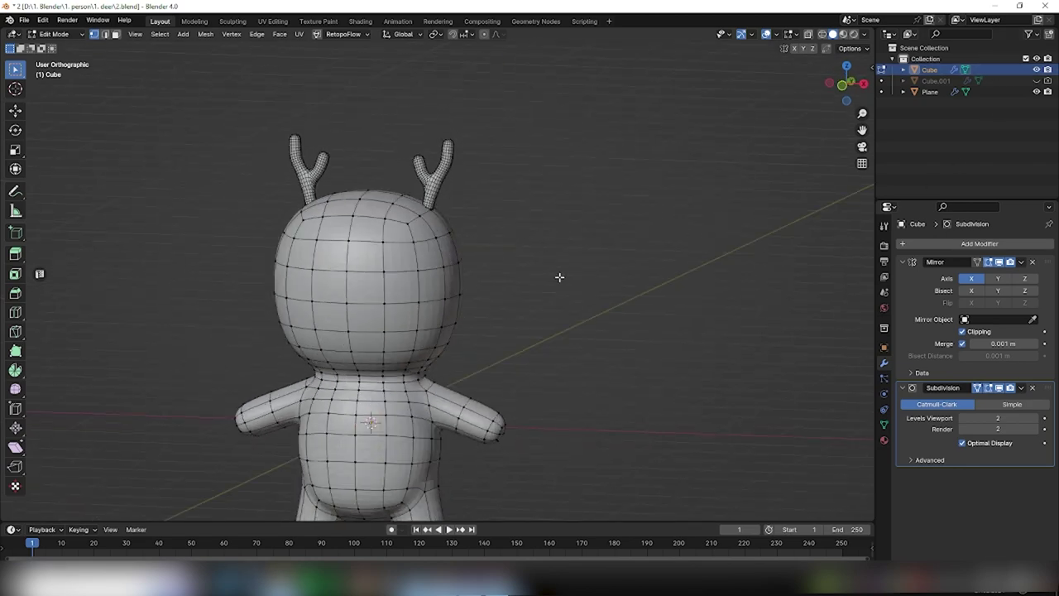
{"action": "key", "text": "Tab"}
{"action": "left_click", "coordinate": [930, 92]}
{"action": "left_click", "coordinate": [935, 80]}
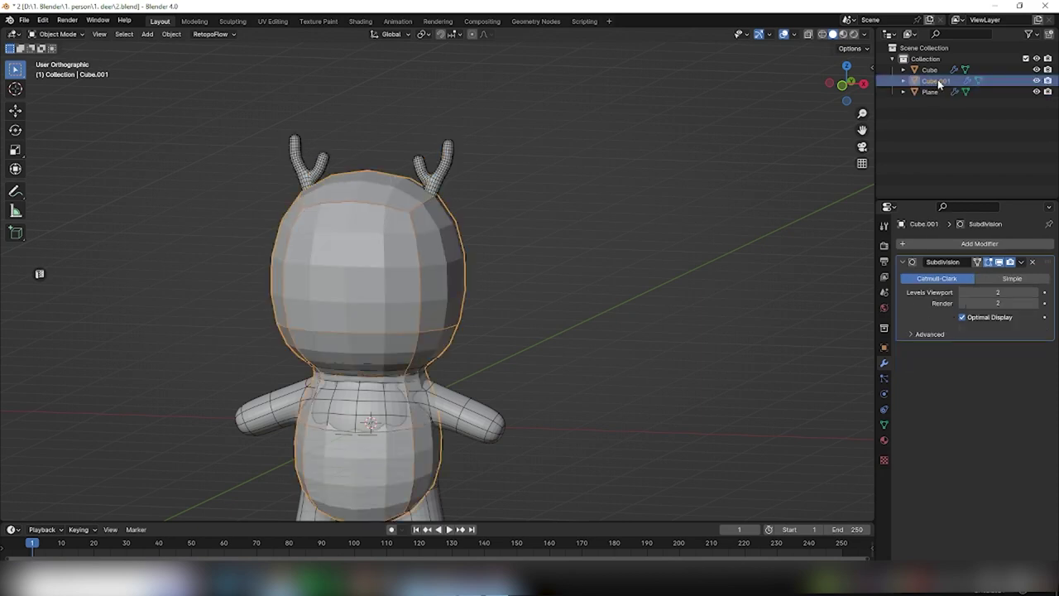
{"action": "key", "text": "Delete"}
{"action": "key", "text": "ctrl+z"}
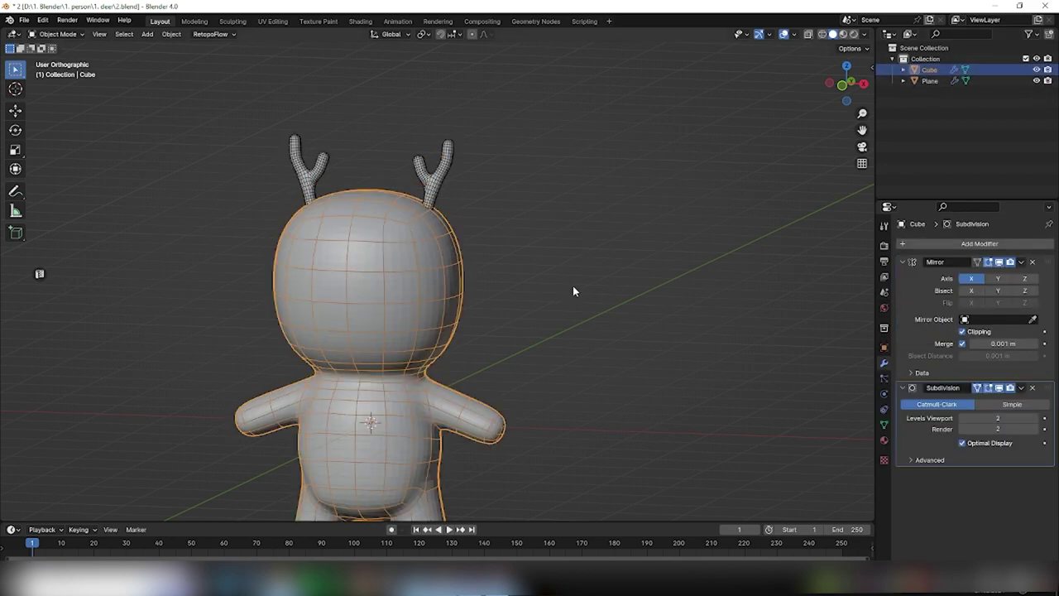
{"action": "key", "text": "g"}
{"action": "key", "text": "Escape"}
{"action": "key", "text": "h"}
- Select the side-of-head faces on the body Cube and round them with To Sphere
{"action": "left_click", "coordinate": [409, 259]}
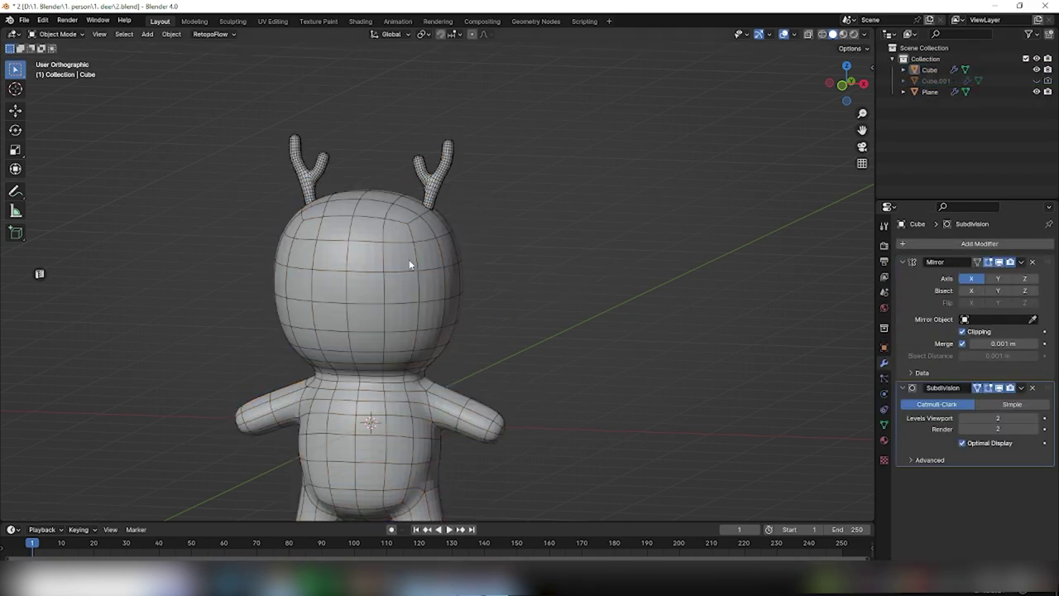
{"action": "key", "text": "Tab"}
{"action": "right_click", "coordinate": [472, 251]}
{"action": "left_click", "coordinate": [467, 259]}
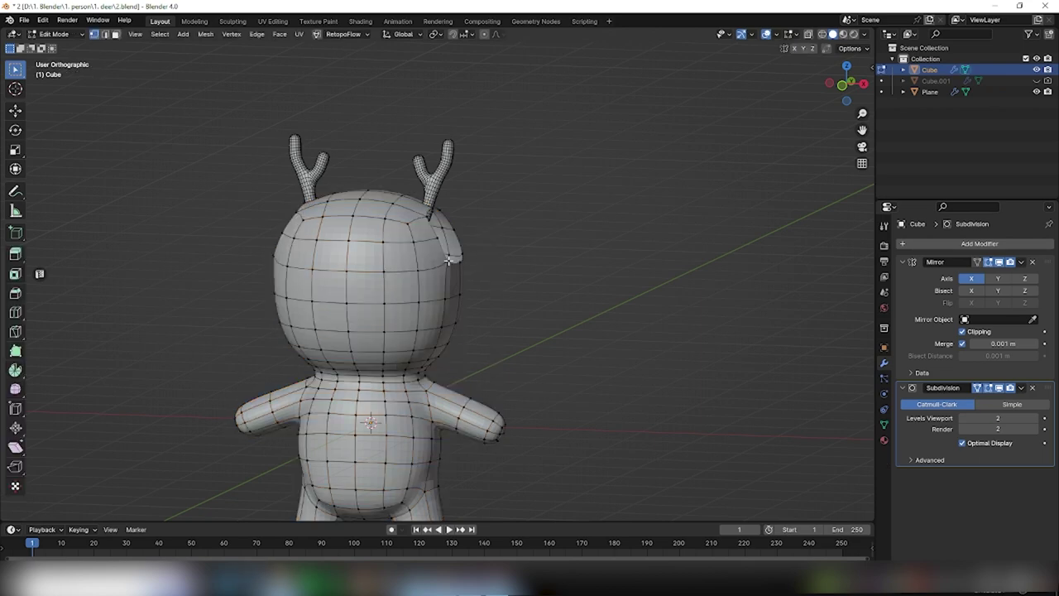
{"action": "middle_click_drag", "start_coordinate": [510, 263], "coordinate": [463, 263]}
{"action": "left_click", "coordinate": [205, 34]}
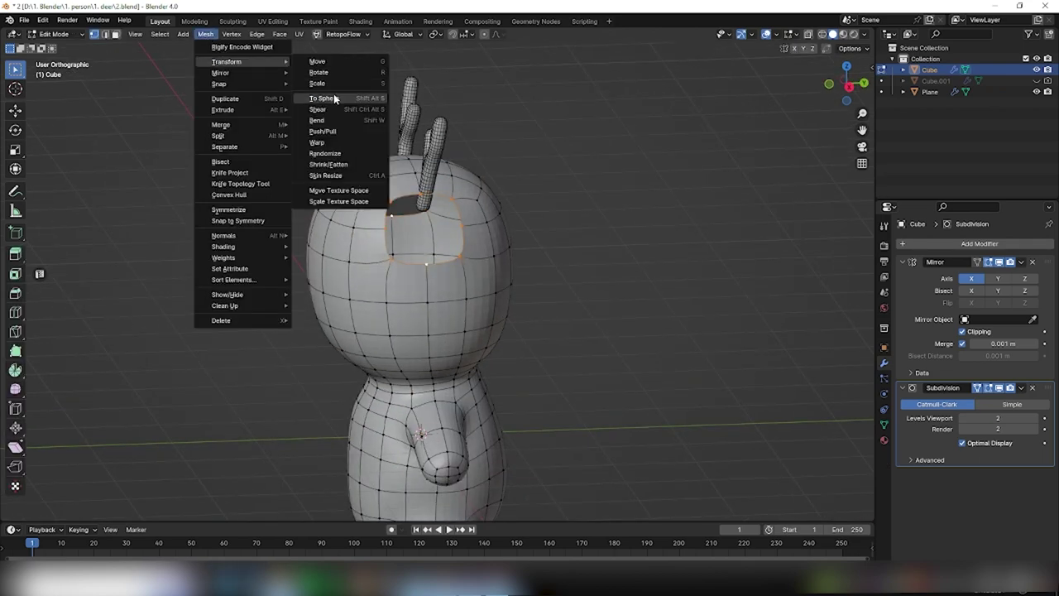
{"action": "left_click", "coordinate": [327, 100]}
{"action": "key", "text": "Return"}
- Inset the round patch and shrink the inner ring to size the opening
{"action": "key", "text": "i"}
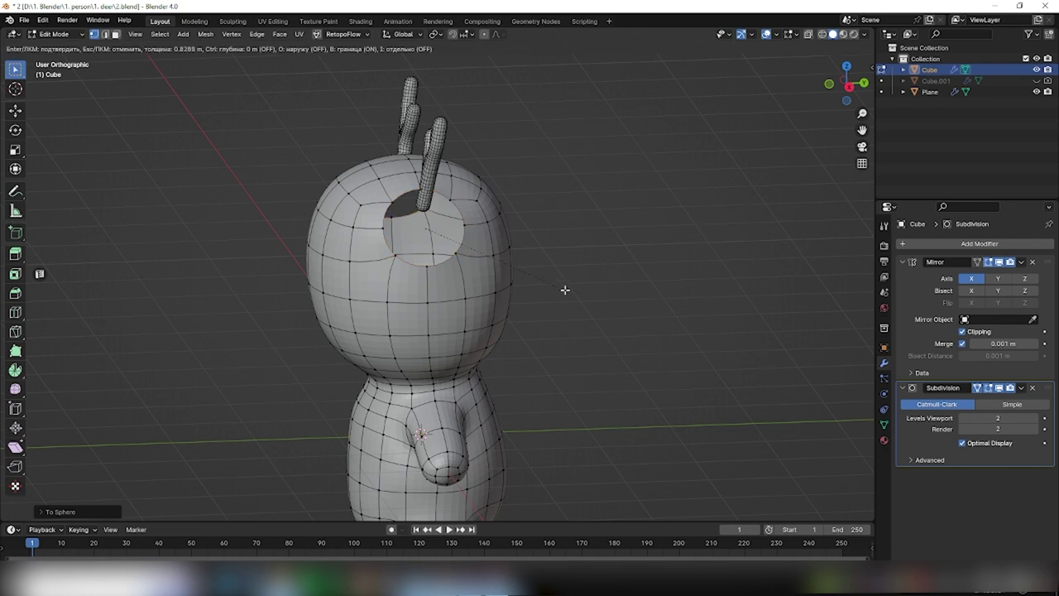
{"action": "left_click", "coordinate": [641, 282]}
{"action": "key", "text": "s"}
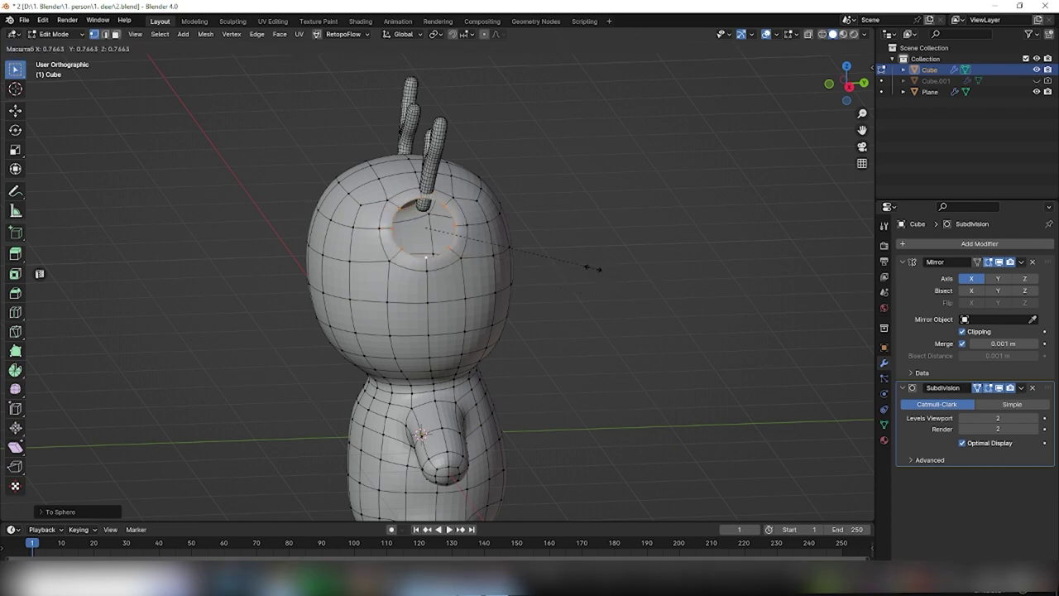
{"action": "left_click", "coordinate": [565, 263]}
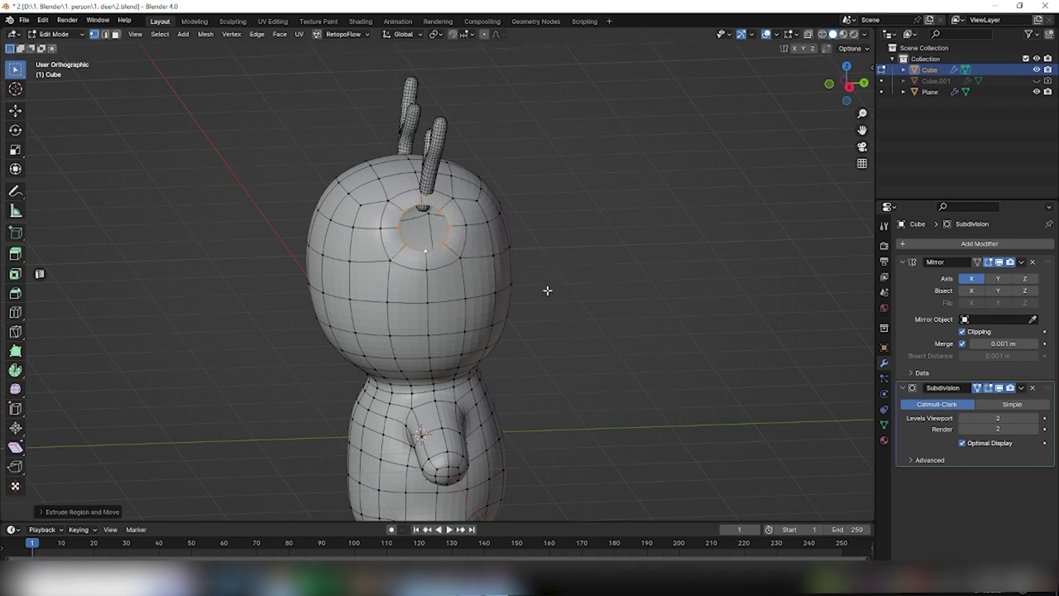
{"action": "scroll", "coordinate": [547, 291], "scroll_direction": "up", "scroll_amount": 3}
{"action": "key", "text": "s"}
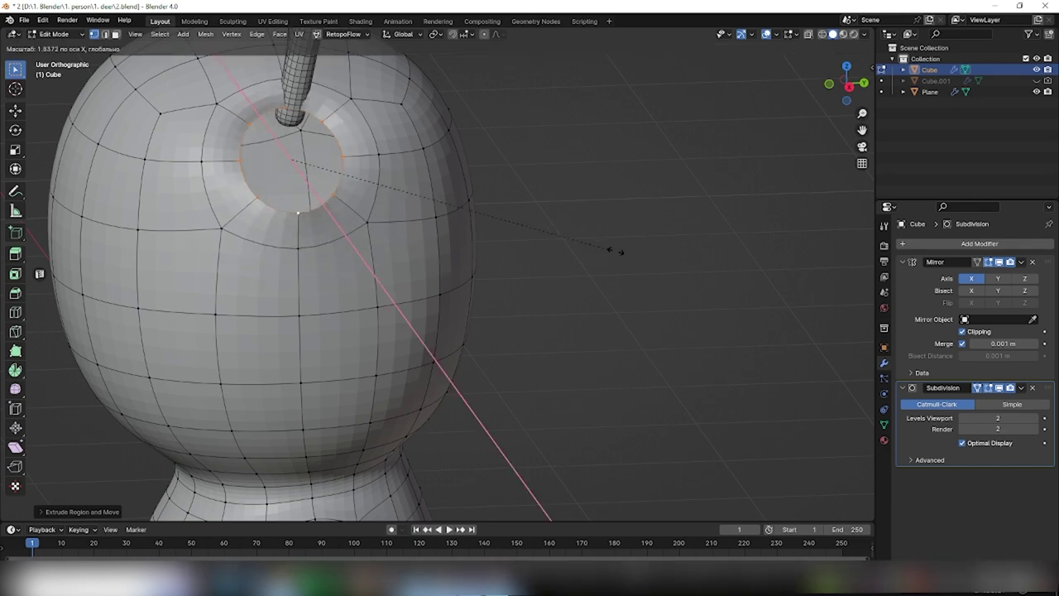
{"action": "left_click", "coordinate": [634, 272]}
{"action": "mouse_move", "coordinate": [634, 272]}
{"action": "middle_mouse_down"}
{"action": "mouse_move", "coordinate": [645, 299]}
{"action": "mouse_move", "coordinate": [284, 203]}
{"action": "middle_mouse_up"}
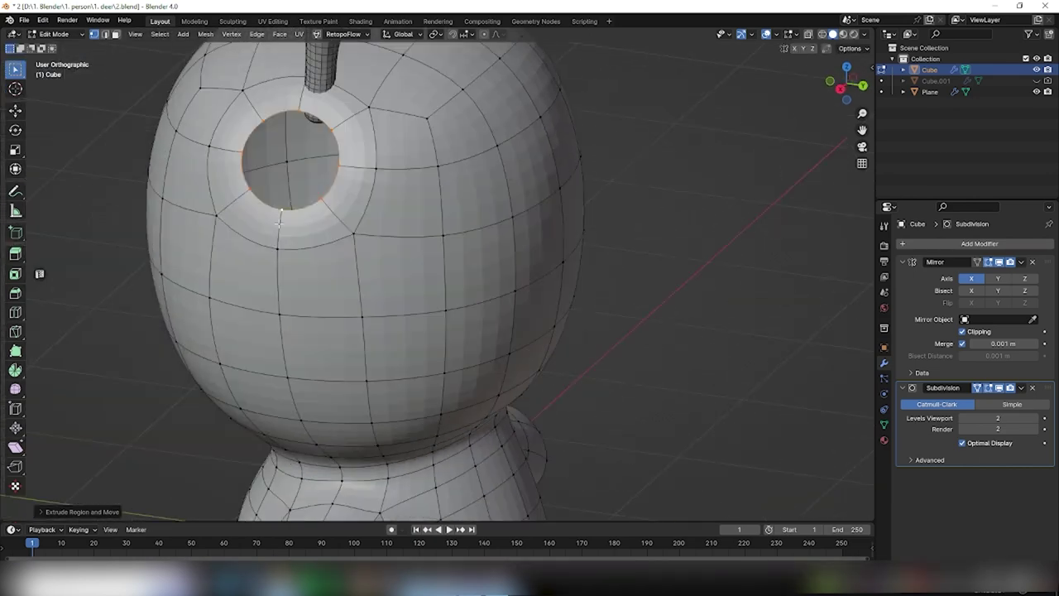
- Shift a rim vertex leftward to even out the hole's shape
{"action": "key", "text": "g"}
{"action": "left_click", "coordinate": [284, 155]}
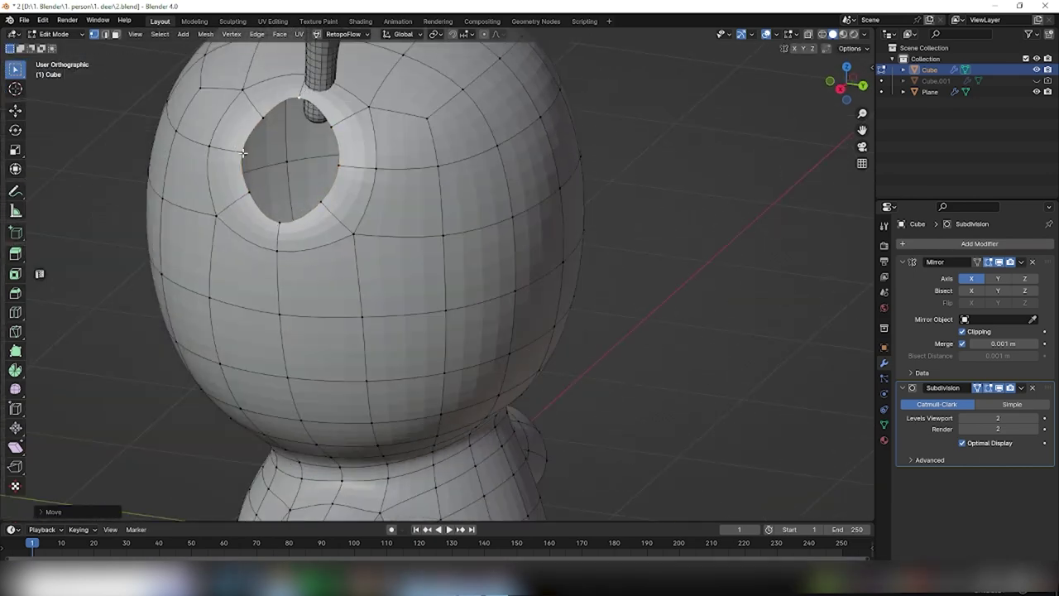
{"action": "left_click", "coordinate": [339, 165]}
{"action": "key", "text": "g"}
{"action": "left_click", "coordinate": [317, 164]}
{"action": "scroll", "coordinate": [317, 164], "scroll_direction": "down", "scroll_amount": 5}
{"action": "mouse_move", "coordinate": [317, 164]}
{"action": "middle_mouse_down"}
{"action": "mouse_move", "coordinate": [469, 269]}
{"action": "mouse_move", "coordinate": [435, 317]}
{"action": "mouse_move", "coordinate": [373, 265]}
{"action": "middle_mouse_up"}
- Extrude the hole's rim loop inward and scale it down
{"action": "left_click", "coordinate": [366, 248], "text": "alt"}
{"action": "middle_click_drag", "start_coordinate": [450, 298], "coordinate": [476, 300]}
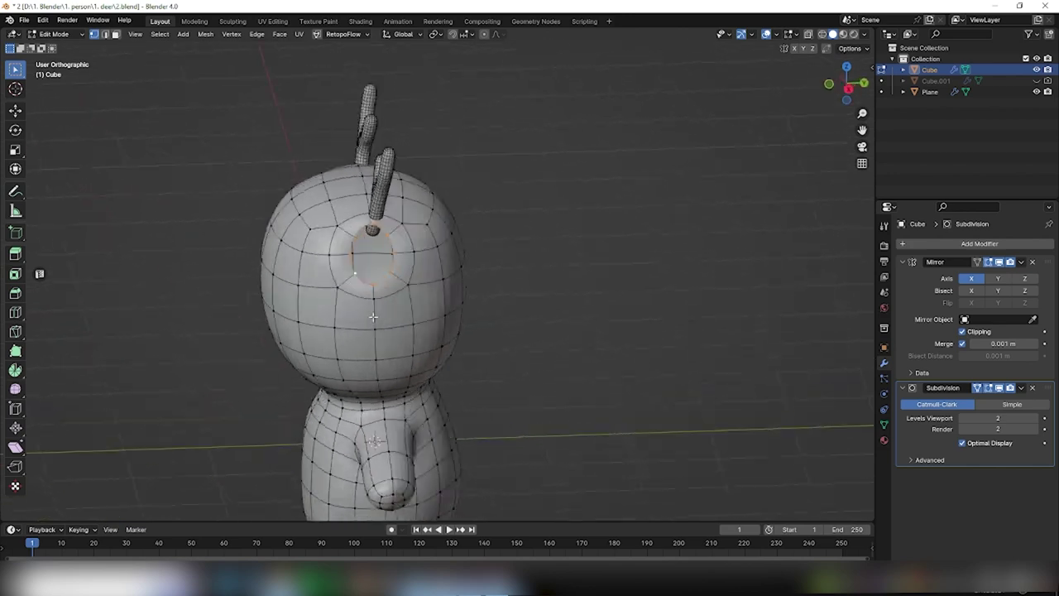
{"action": "key", "text": "g"}
{"action": "right_click", "coordinate": [521, 277]}
{"action": "key", "text": "e"}
{"action": "left_click", "coordinate": [452, 265]}
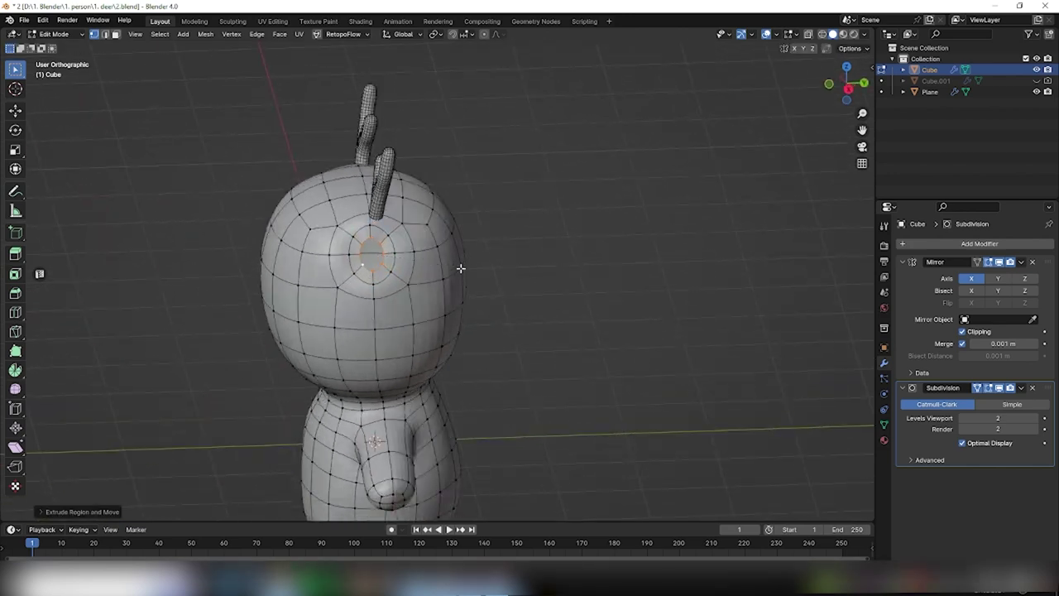
{"action": "key", "text": "s"}
{"action": "left_click", "coordinate": [496, 268]}
{"action": "key", "text": "KP_1"}
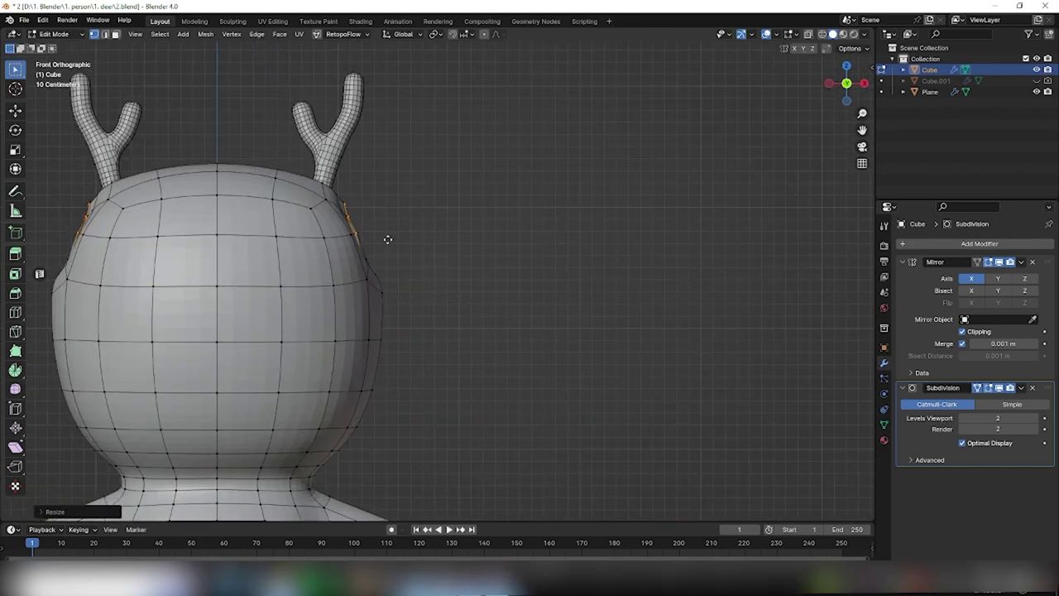
- Extrude ear stubs from the rims, flatten them with X-scale 0, extend and taper them
{"action": "key", "text": "e"}
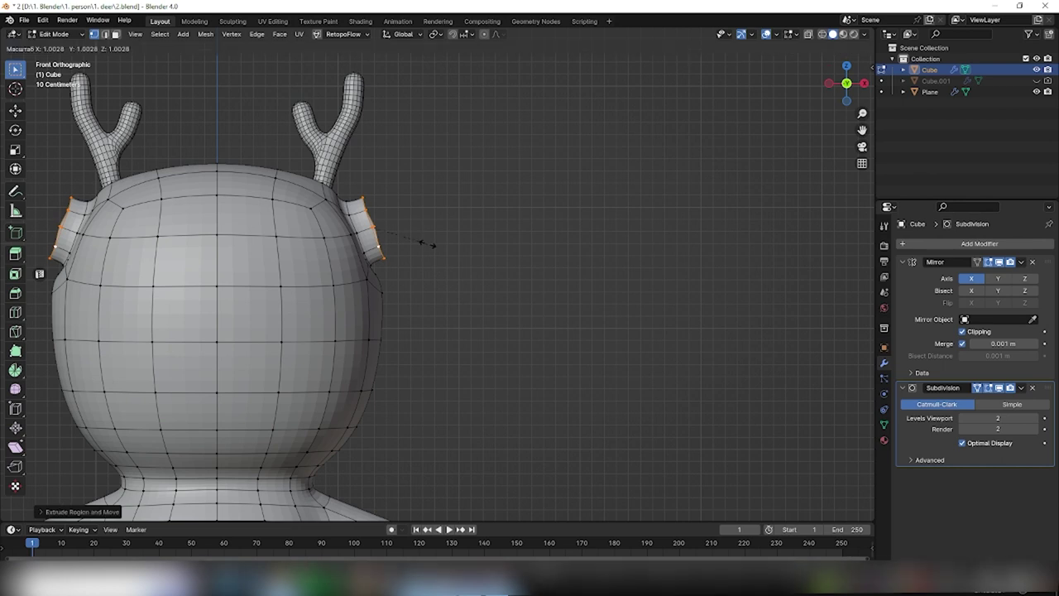
{"action": "key", "text": "x"}
{"action": "key", "text": "0"}
{"action": "key", "text": "Return"}
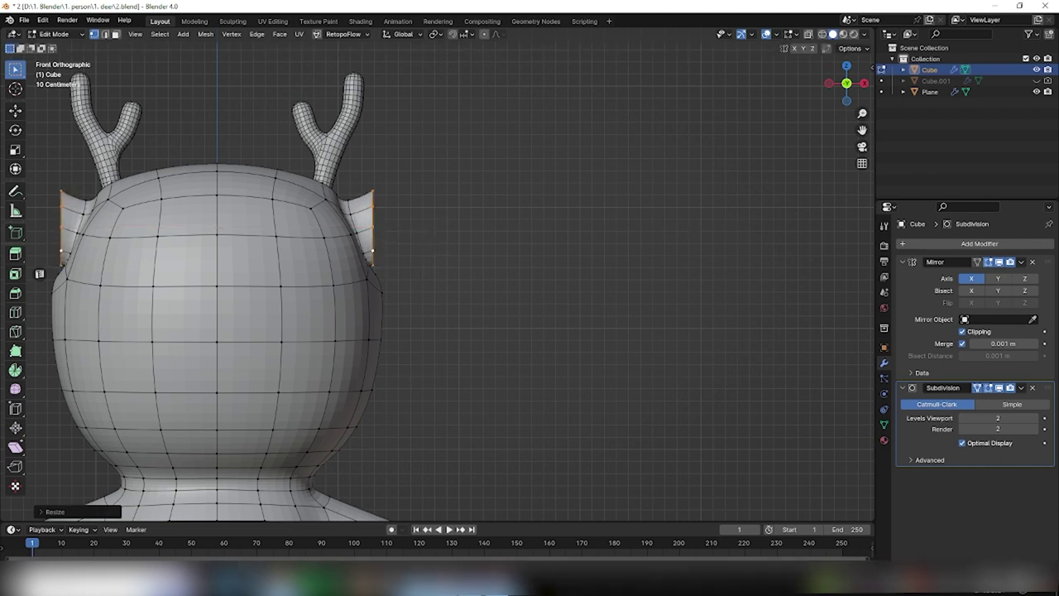
{"action": "key", "text": "e"}
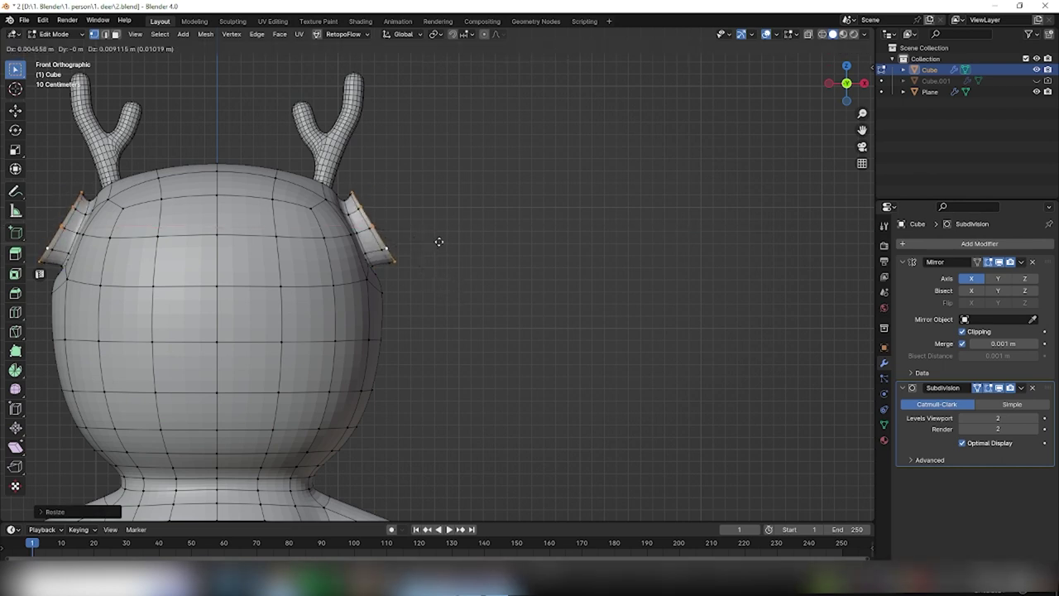
{"action": "left_click", "coordinate": [483, 230]}
{"action": "key", "text": "s"}
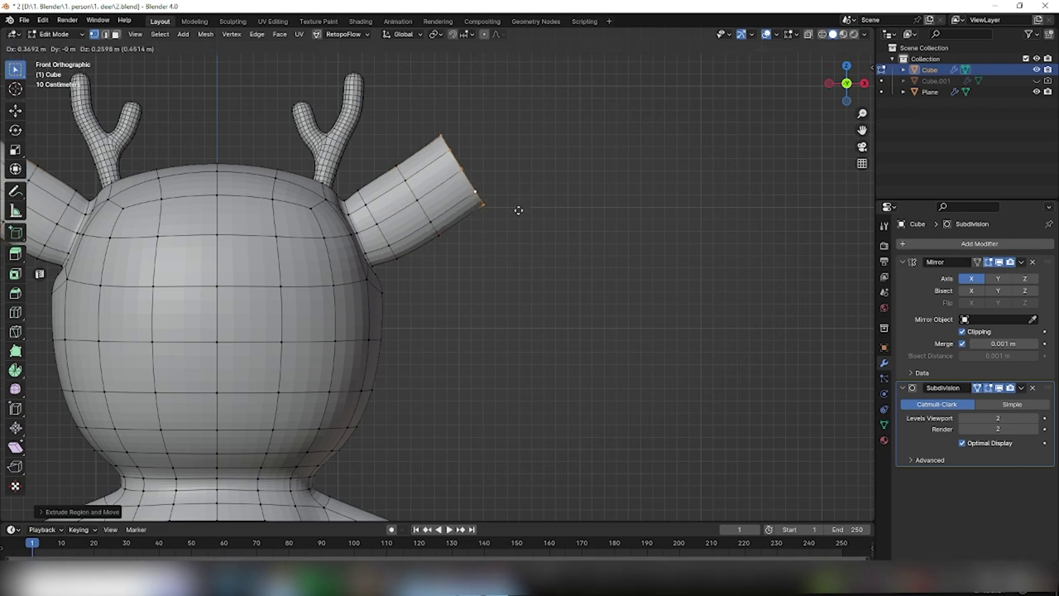
{"action": "left_click", "coordinate": [494, 201]}
- Nudge the right ear tip into a better position
{"action": "scroll", "coordinate": [487, 322], "scroll_direction": "down", "scroll_amount": 4}
{"action": "scroll", "coordinate": [462, 265], "scroll_direction": "up", "scroll_amount": 3}
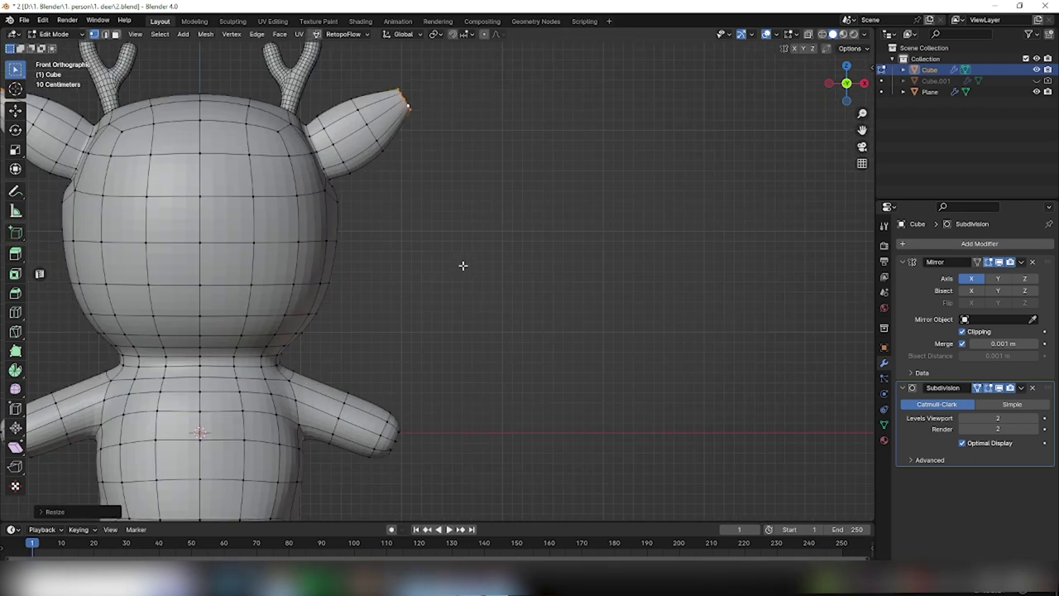
{"action": "scroll", "coordinate": [491, 373], "scroll_direction": "up", "scroll_amount": 1}
{"action": "key", "text": "g"}
{"action": "left_click", "coordinate": [499, 323]}
- Pull the ear's tip vertex outward to make the ear pointier
{"action": "middle_click_drag", "start_coordinate": [499, 323], "coordinate": [464, 315]}
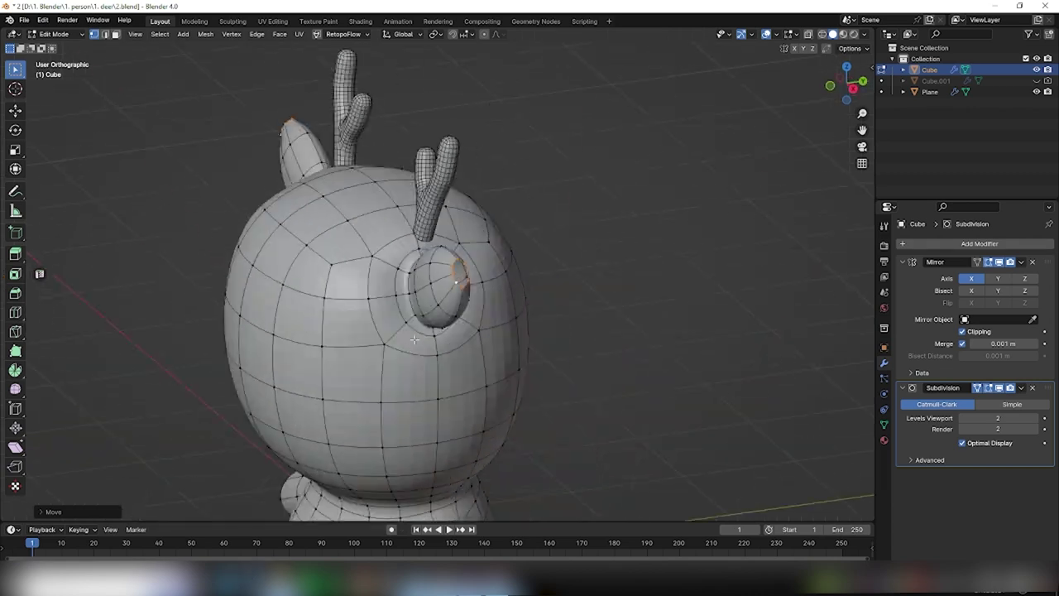
{"action": "scroll", "coordinate": [451, 312], "scroll_direction": "up", "scroll_amount": 3}
{"action": "scroll", "coordinate": [507, 280], "scroll_direction": "up", "scroll_amount": 2}
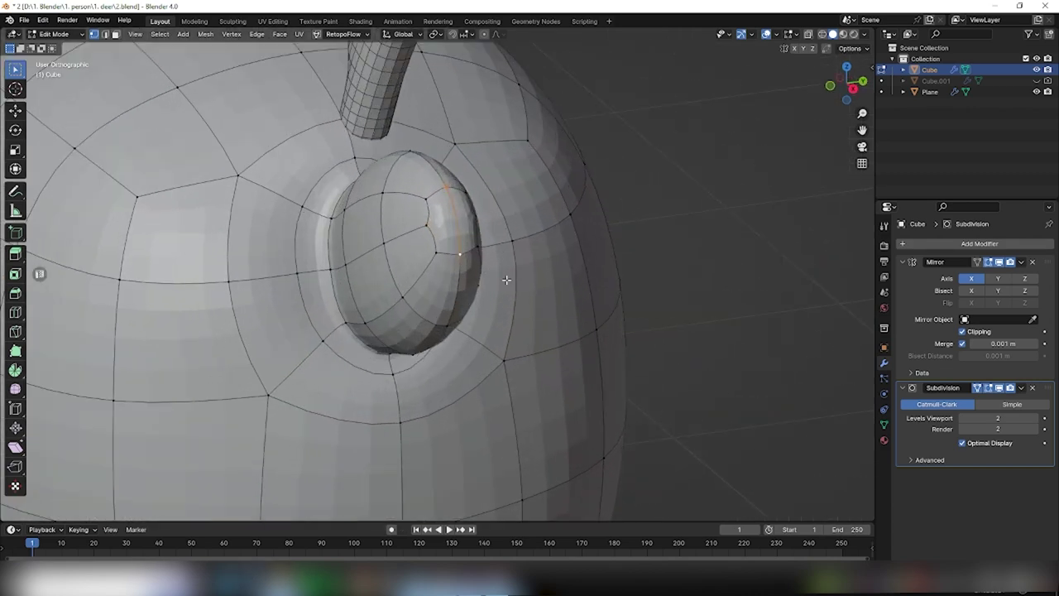
{"action": "scroll", "coordinate": [475, 271], "scroll_direction": "down", "scroll_amount": 2}
{"action": "mouse_move", "coordinate": [475, 215]}
{"action": "middle_mouse_down"}
{"action": "mouse_move", "coordinate": [475, 271]}
{"action": "mouse_move", "coordinate": [567, 277]}
{"action": "mouse_move", "coordinate": [629, 247]}
{"action": "middle_mouse_up"}
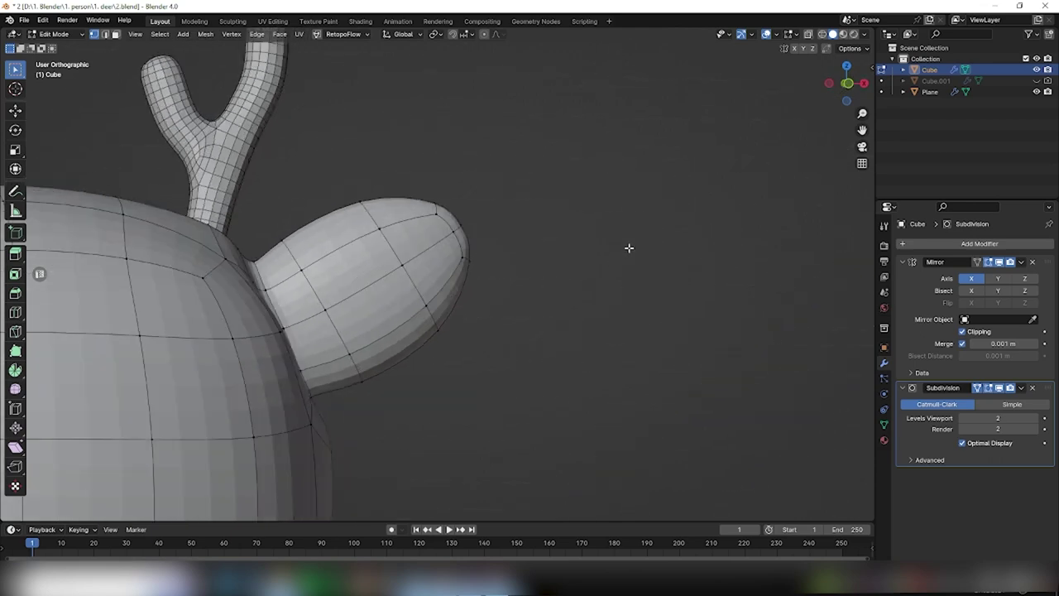
{"action": "left_click", "coordinate": [473, 231]}
{"action": "key", "text": "g"}
{"action": "left_click", "coordinate": [516, 204]}
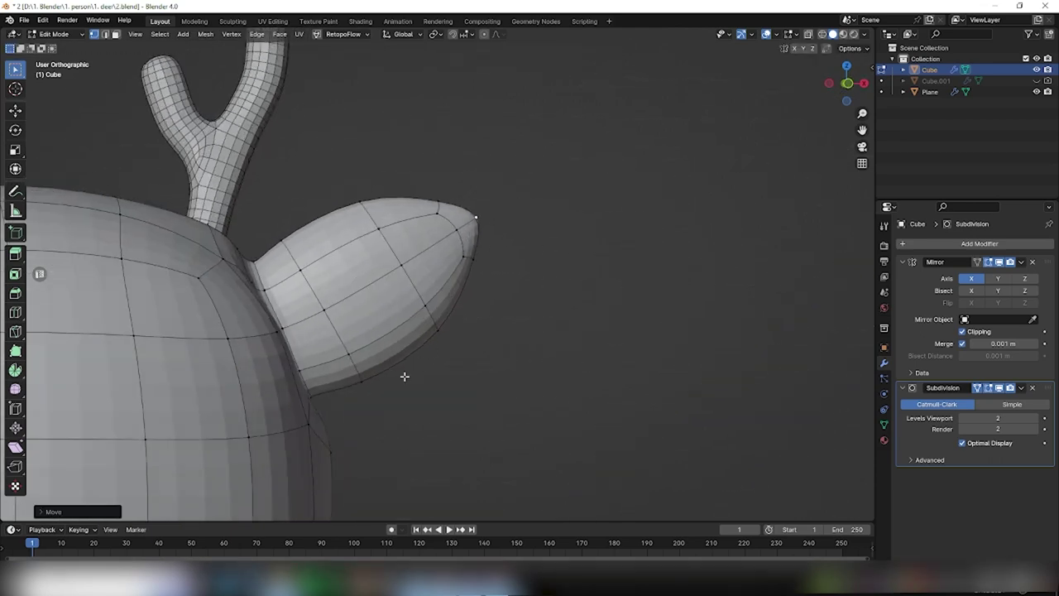
- Select an ear-tip vertex in front view with proportional editing switched back on
{"action": "scroll", "coordinate": [459, 347], "scroll_direction": "down", "scroll_amount": 3}
{"action": "middle_click_drag", "start_coordinate": [456, 379], "coordinate": [475, 216]}
{"action": "scroll", "coordinate": [467, 195], "scroll_direction": "down", "scroll_amount": 2}
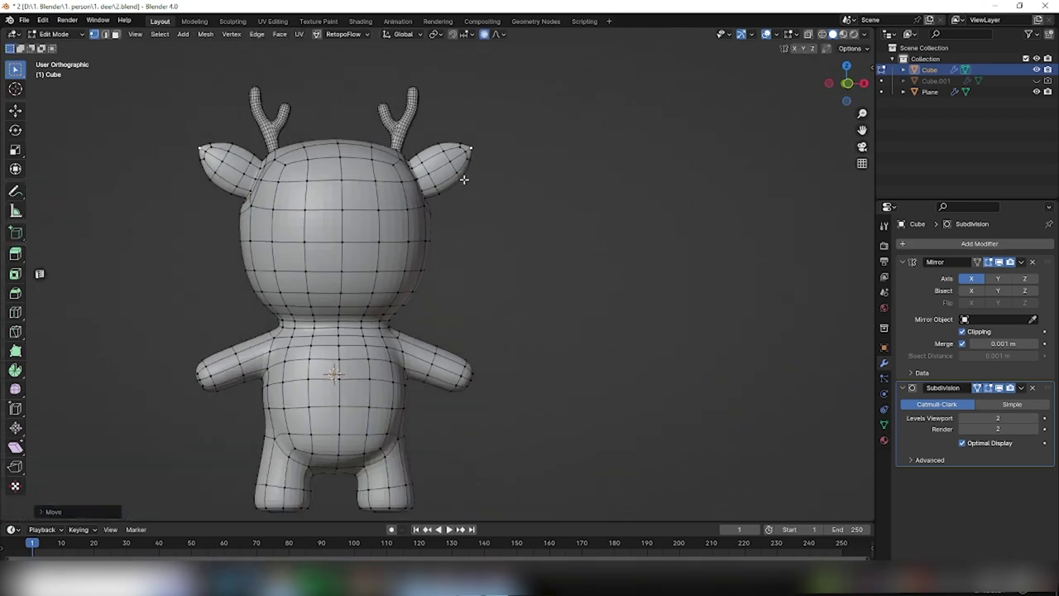
{"action": "middle_click_drag", "start_coordinate": [465, 180], "coordinate": [462, 177]}
{"action": "left_click", "coordinate": [432, 165]}
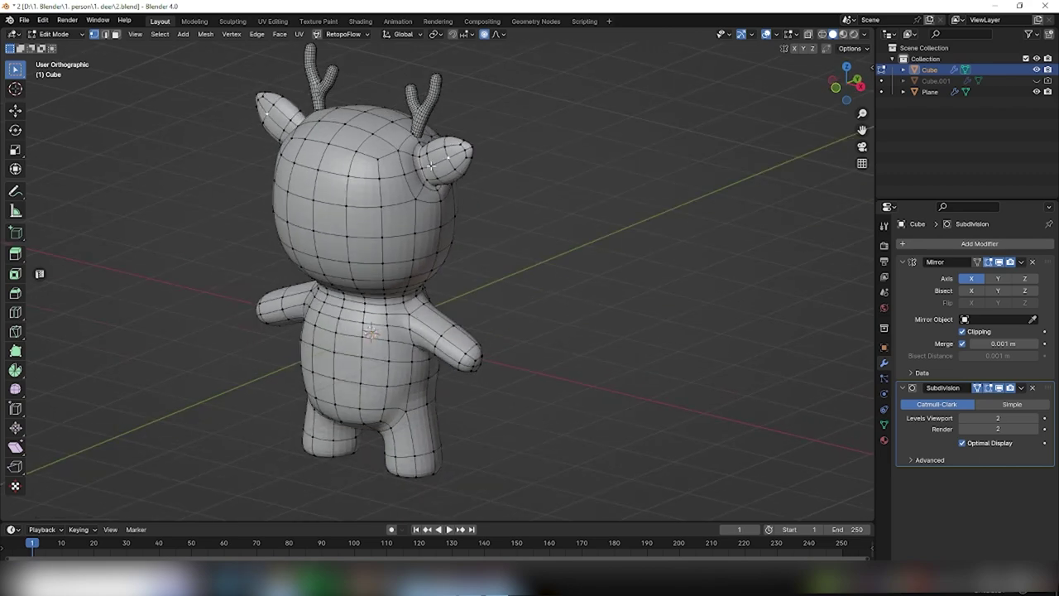
{"action": "key", "text": "g"}
{"action": "key", "text": "o"}
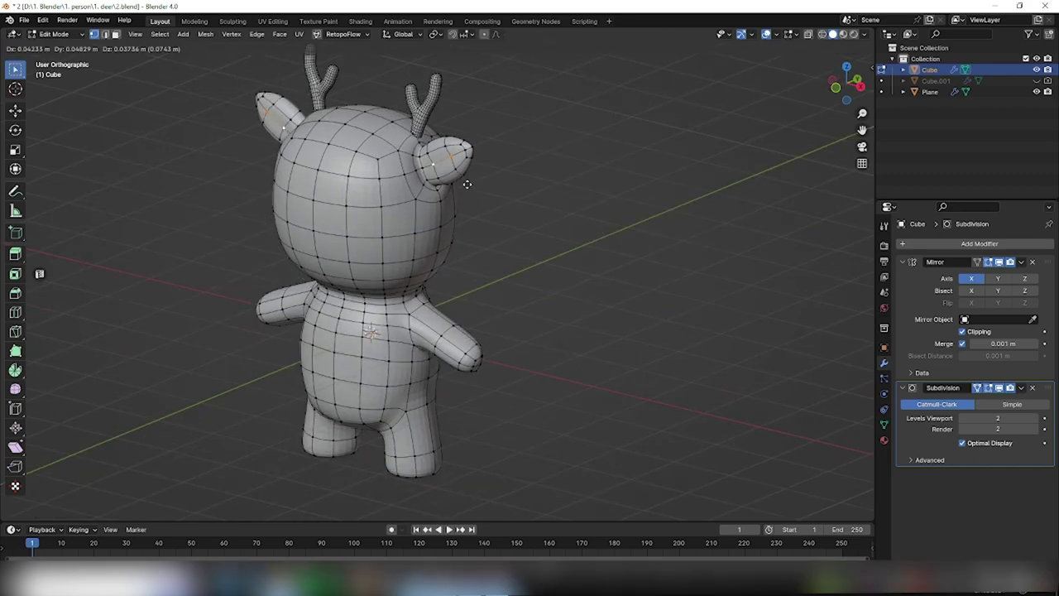
{"action": "key", "text": "KP_1"}
{"action": "key", "text": "o"}
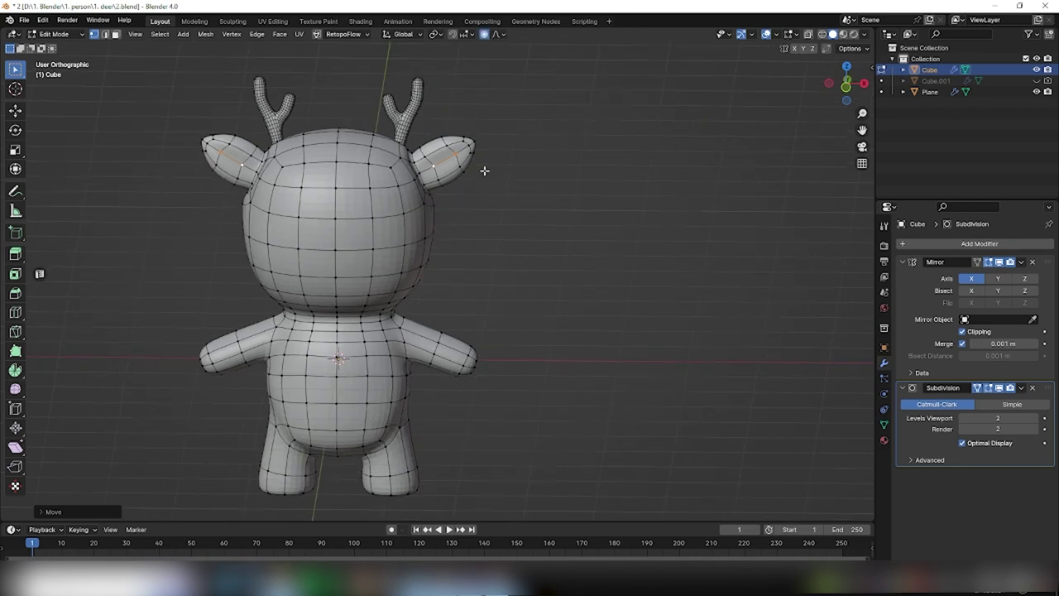
- Round out the ear with two proportional-editing soft-falloff moves
{"action": "scroll", "coordinate": [456, 187], "scroll_direction": "up", "scroll_amount": 6}
{"action": "key", "text": "g"}
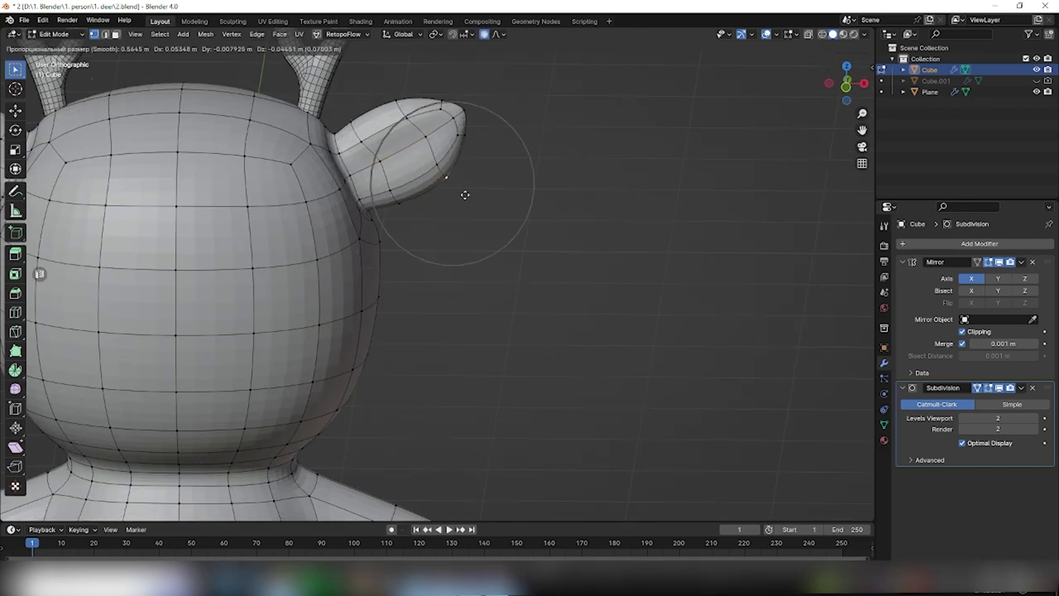
{"action": "scroll", "coordinate": [466, 193], "scroll_direction": "down", "scroll_amount": 2}
{"action": "left_click", "coordinate": [466, 194]}
{"action": "key", "text": "g"}
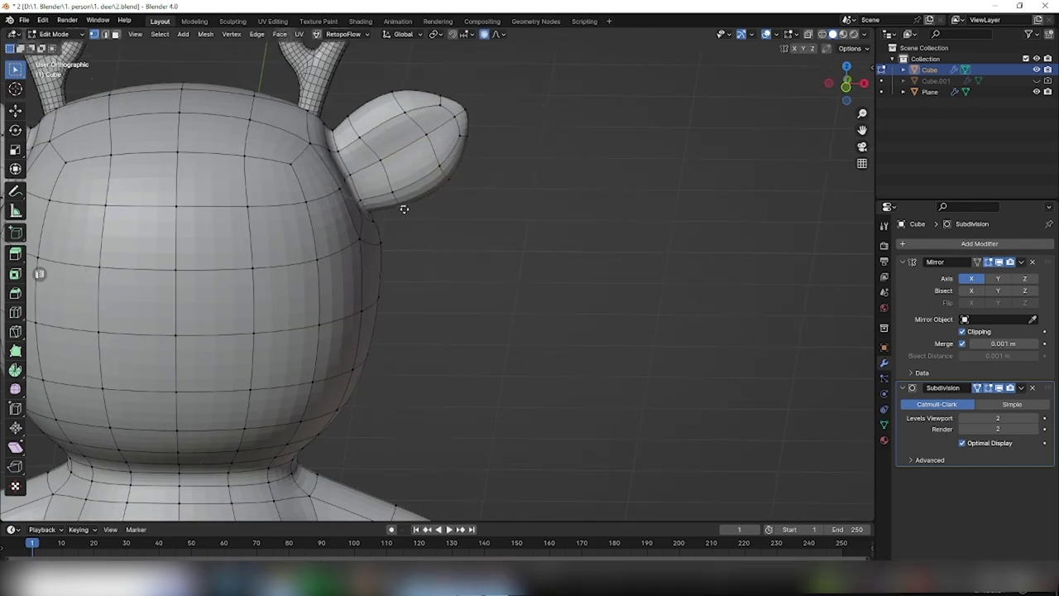
{"action": "left_click", "coordinate": [470, 247]}
- Dissolve the edge loop at the ear base
{"action": "middle_click_drag", "start_coordinate": [470, 247], "coordinate": [367, 155]}
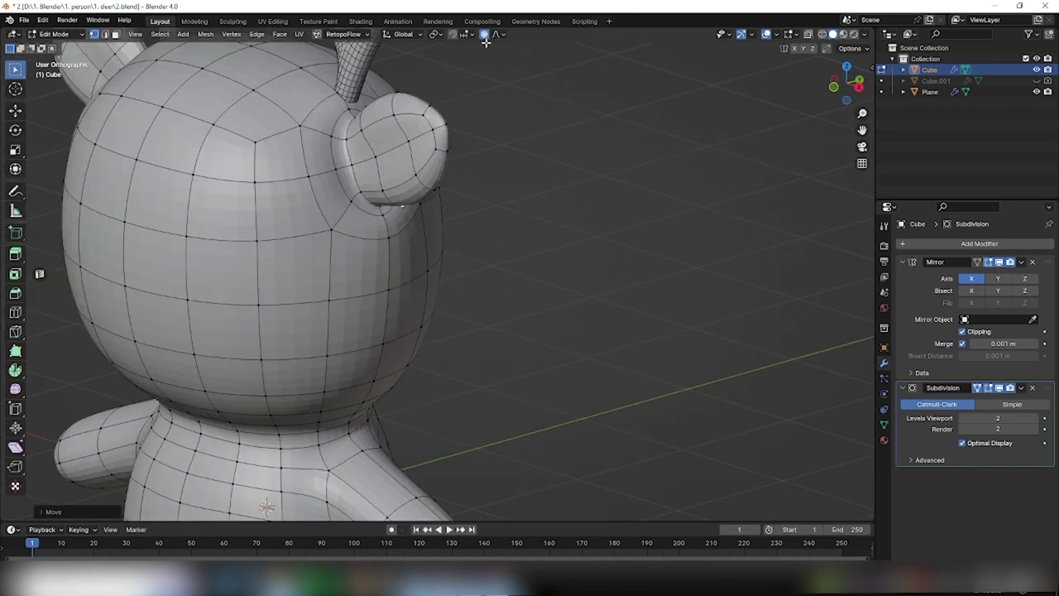
{"action": "left_click", "coordinate": [342, 185], "text": "alt"}
{"action": "key", "text": "x"}
{"action": "left_click", "coordinate": [403, 250]}
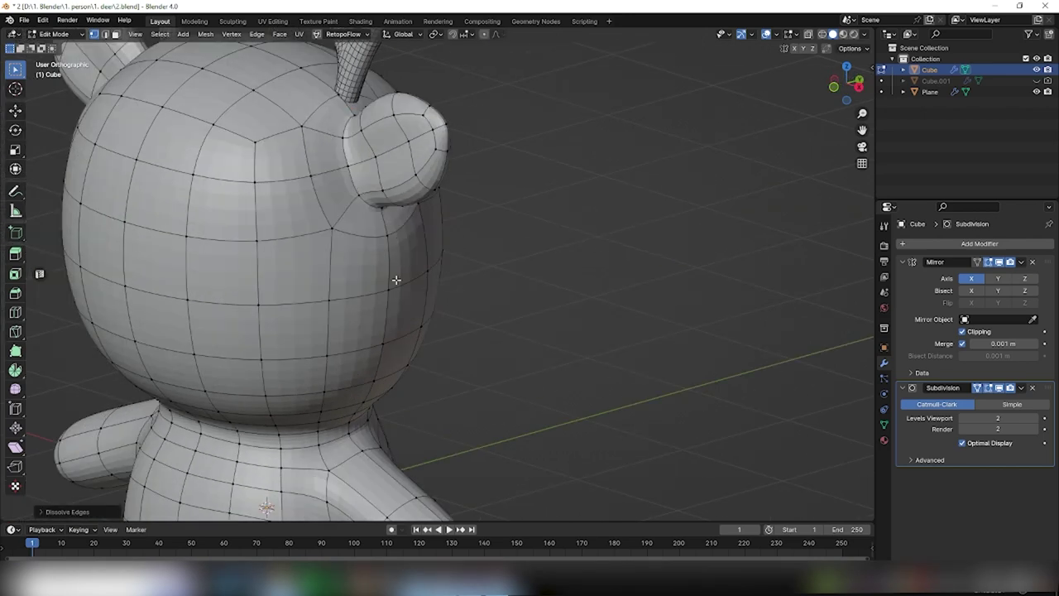
{"action": "mouse_move", "coordinate": [398, 278]}
{"action": "middle_mouse_down"}
{"action": "mouse_move", "coordinate": [546, 279]}
{"action": "mouse_move", "coordinate": [506, 293]}
{"action": "mouse_move", "coordinate": [405, 210]}
{"action": "middle_mouse_up"}
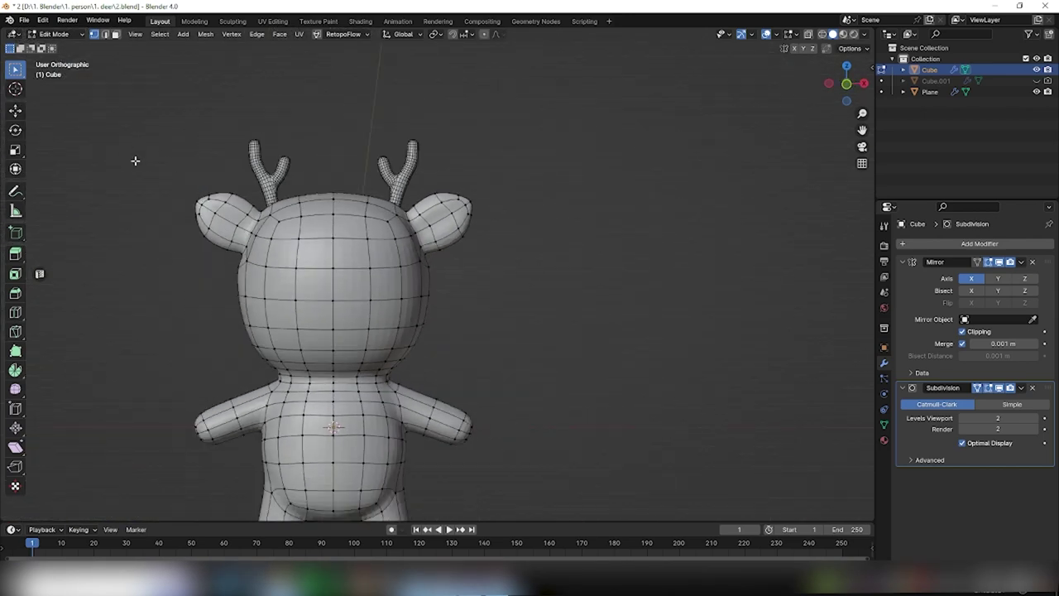
- Move the antlers object to a new position on the head in Object Mode
{"action": "key", "text": "Tab"}
{"action": "left_click", "coordinate": [407, 171]}
{"action": "key", "text": "g"}
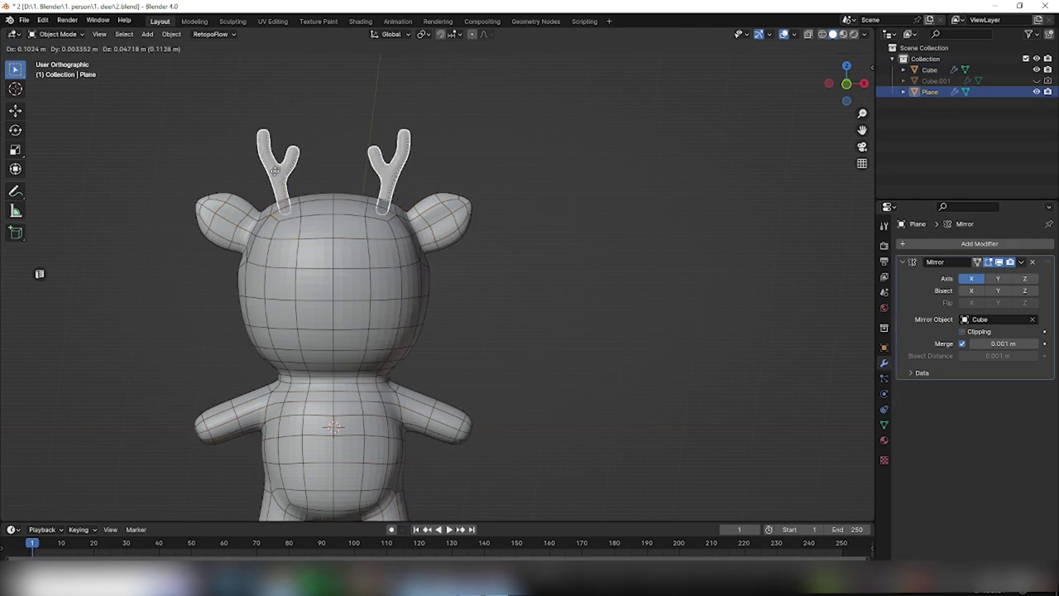
{"action": "left_click", "coordinate": [275, 171]}
{"action": "left_click", "coordinate": [565, 295]}
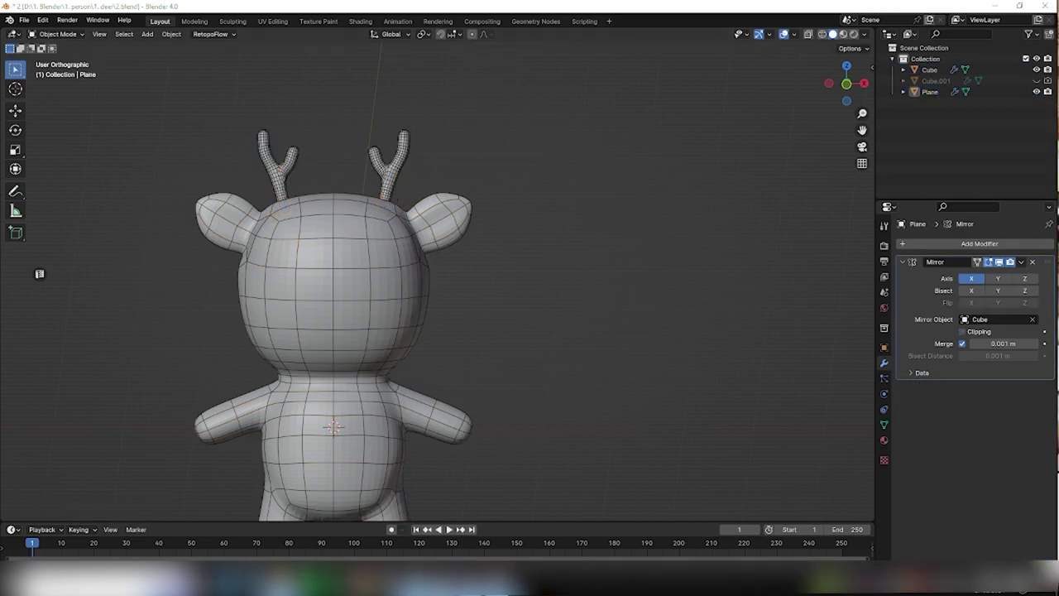
{"action": "key", "text": "KP_3"}
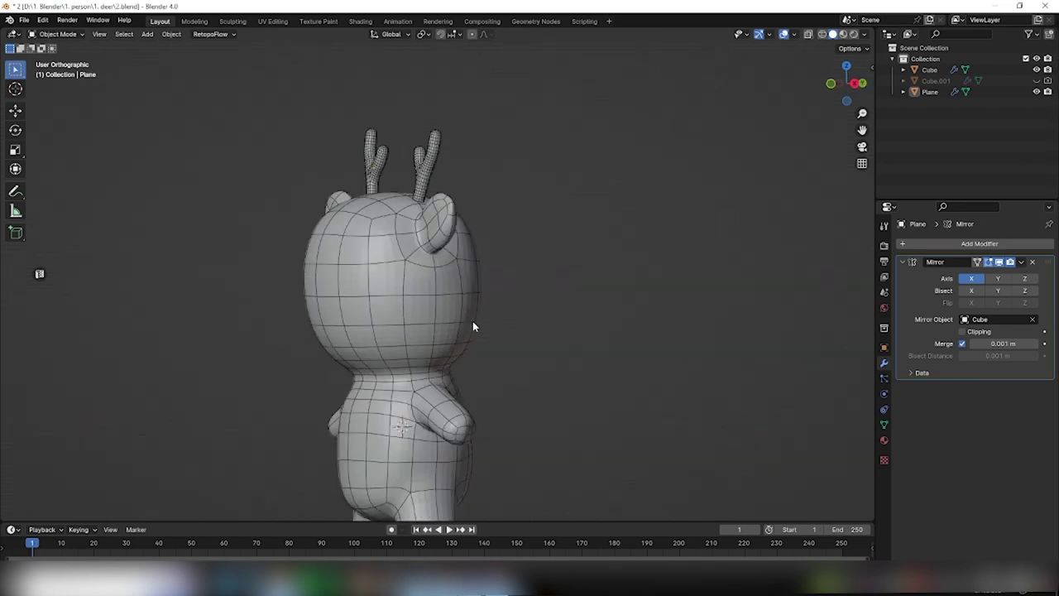
- Edit the body mesh, nudge a head-edge vertex outward, and switch to face select
{"action": "left_click", "coordinate": [381, 290]}
{"action": "key", "text": "Tab"}
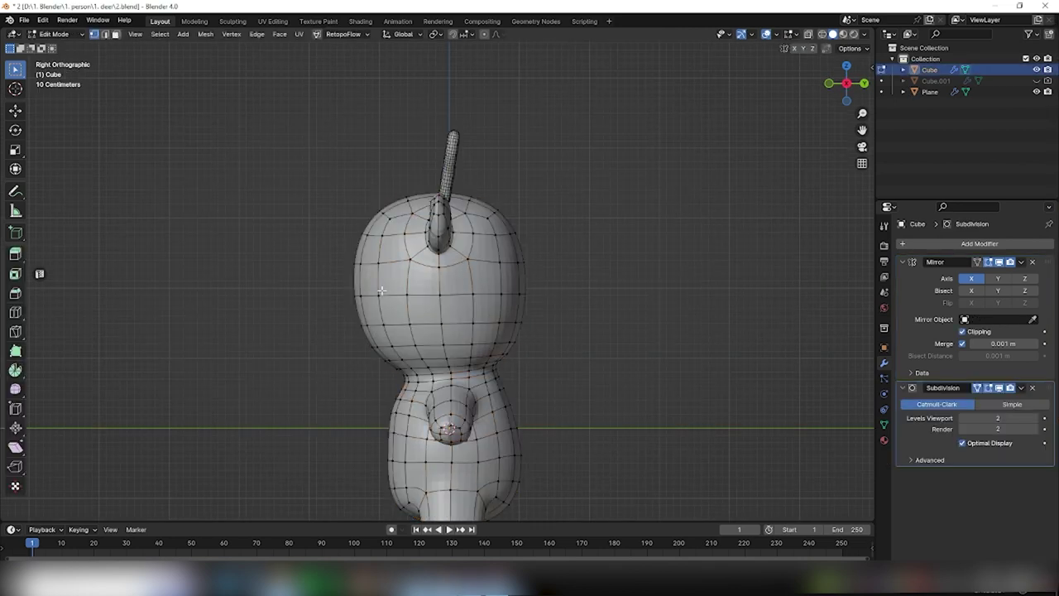
{"action": "mouse_move", "coordinate": [357, 263]}
{"action": "left_mouse_down"}
{"action": "mouse_move", "coordinate": [374, 267]}
{"action": "mouse_move", "coordinate": [398, 223]}
{"action": "left_mouse_up"}
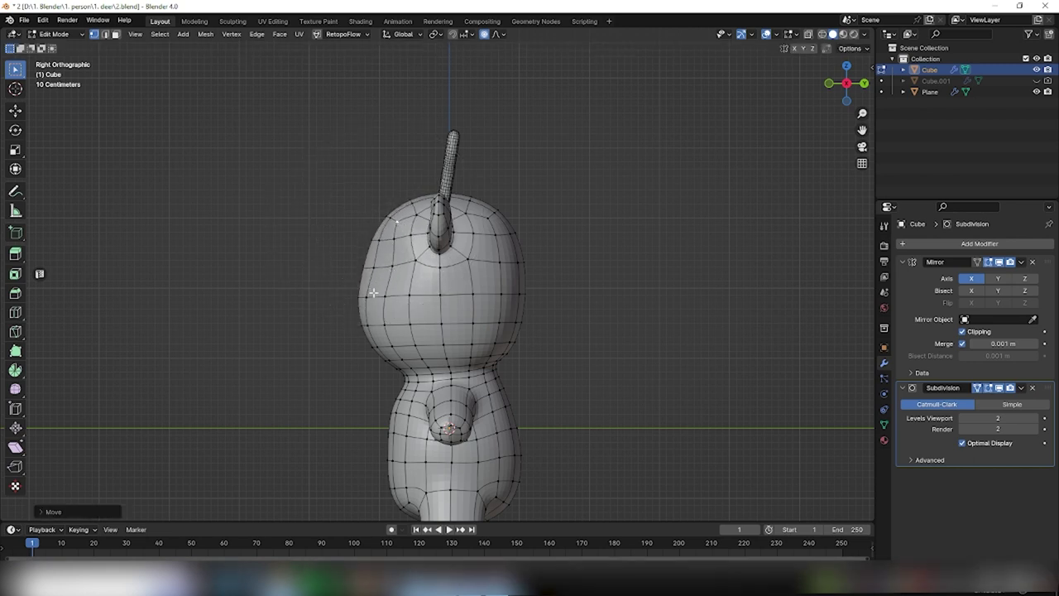
{"action": "left_click", "coordinate": [116, 36]}
{"action": "mouse_move", "coordinate": [364, 323]}
{"action": "middle_mouse_down"}
{"action": "mouse_move", "coordinate": [504, 348]}
{"action": "mouse_move", "coordinate": [347, 331]}
{"action": "middle_mouse_up"}
- Extrude the nose faces forward into a snout and rotate it slightly downward
{"action": "key", "text": "e"}
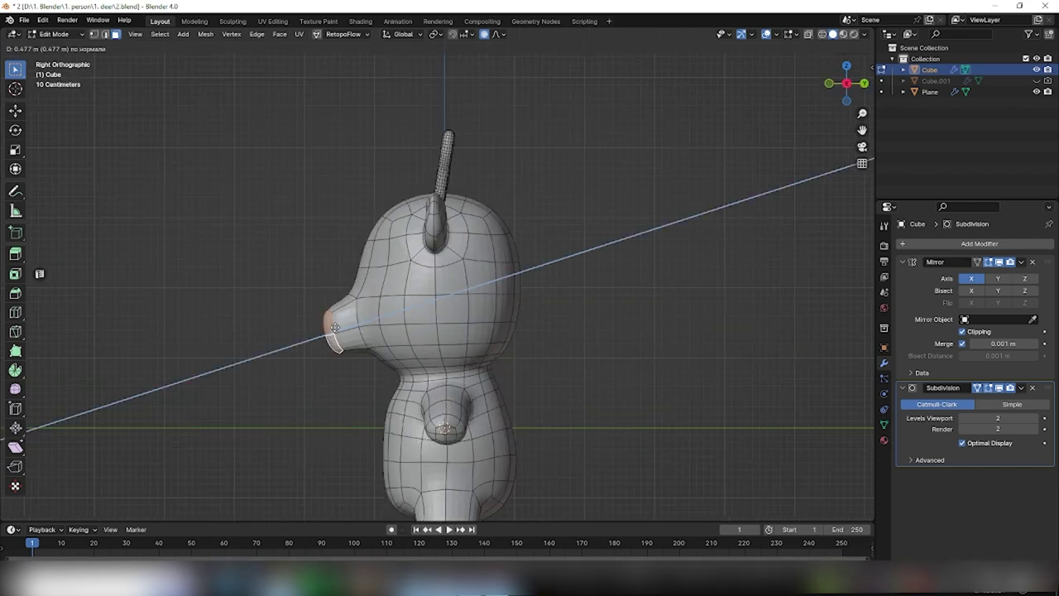
{"action": "key", "text": "z"}
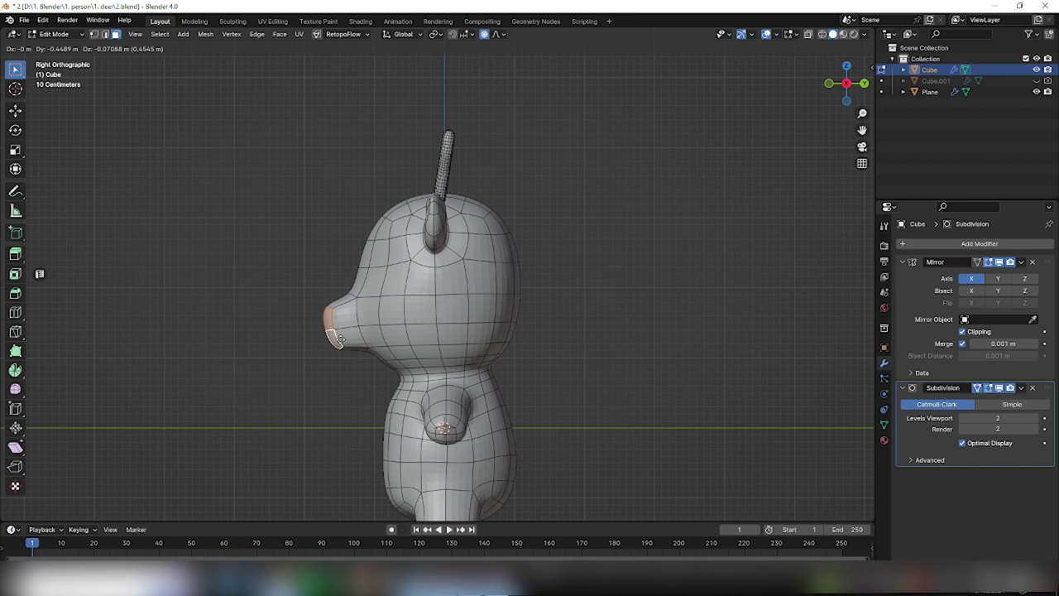
{"action": "left_click", "coordinate": [339, 340]}
{"action": "key", "text": "r"}
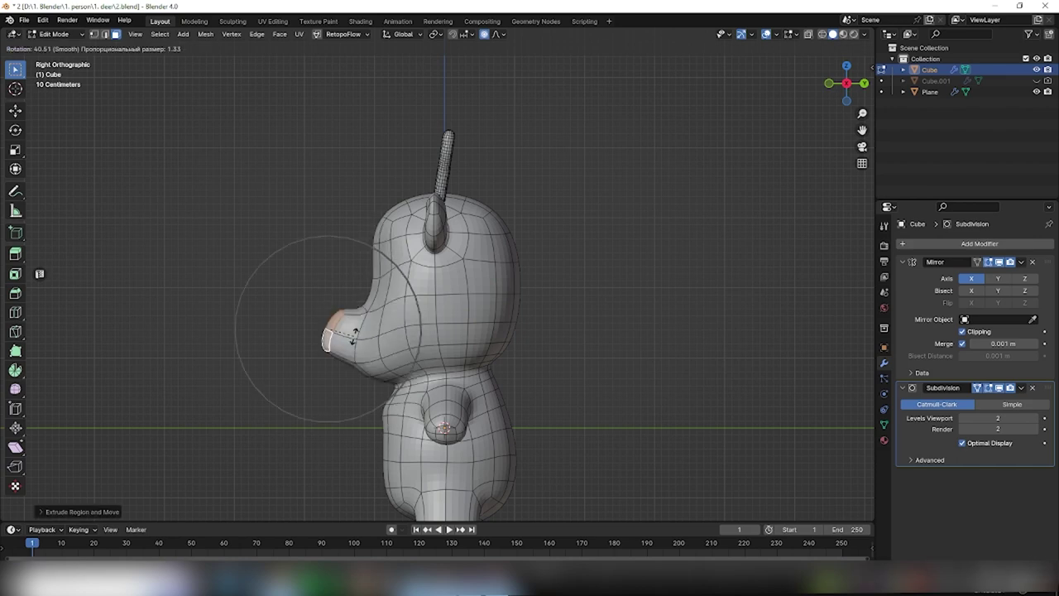
{"action": "left_click", "coordinate": [370, 310]}
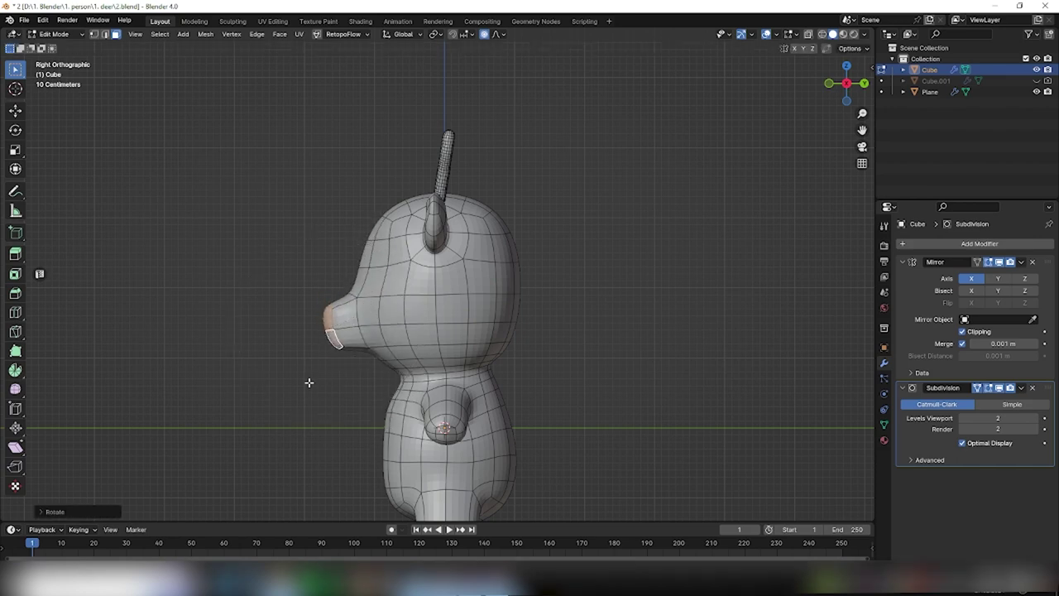
{"action": "middle_click_drag", "start_coordinate": [309, 382], "coordinate": [447, 378]}
{"action": "left_click", "coordinate": [442, 378]}
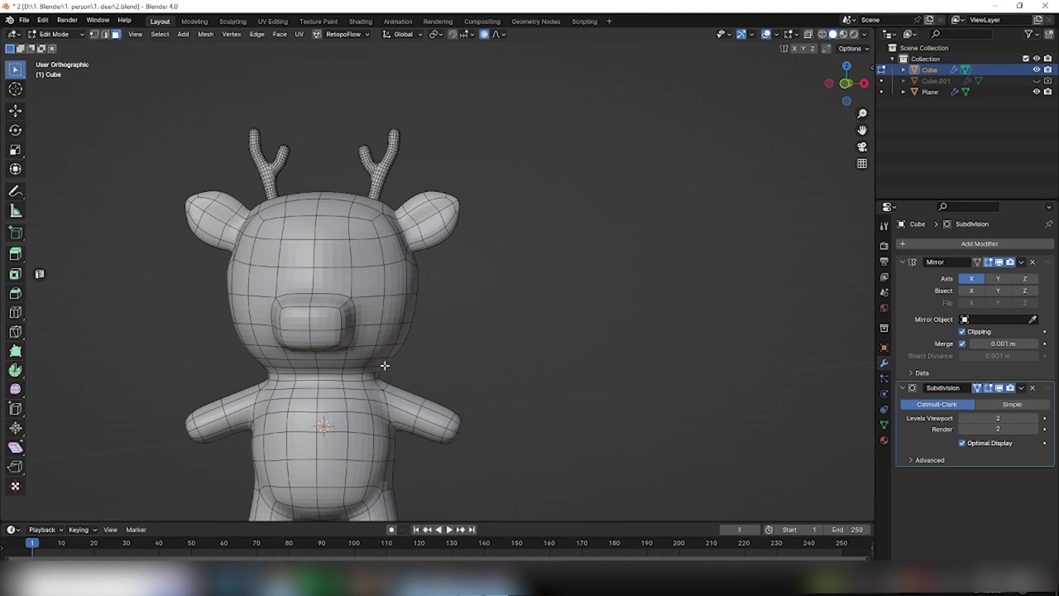
- Push the eye faces shallowly into the head as sockets, then enter Sculpt Mode
{"action": "key", "text": "e"}
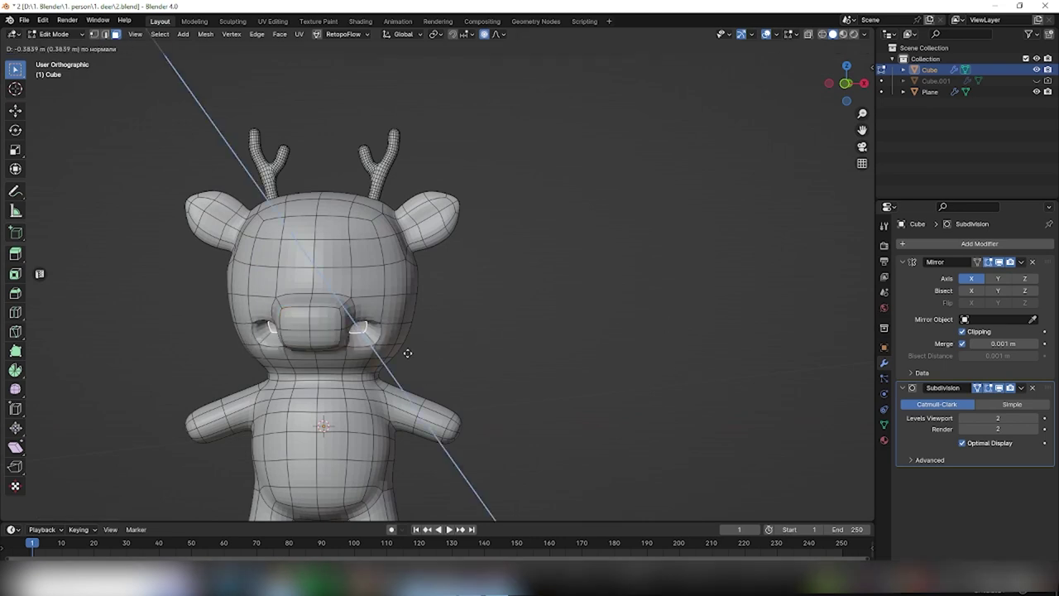
{"action": "right_click", "coordinate": [407, 353]}
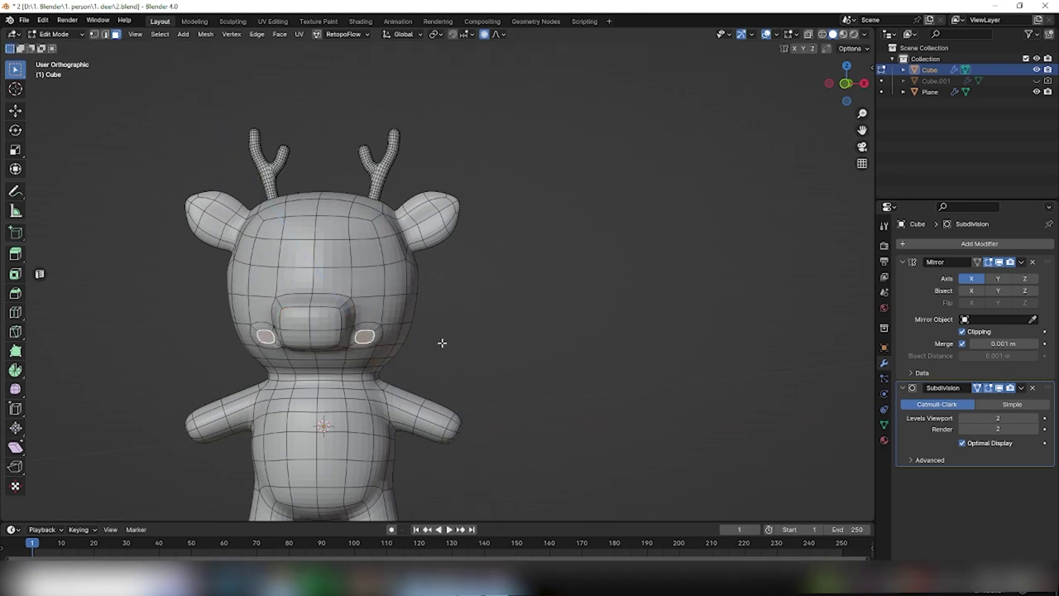
{"action": "key", "text": "e"}
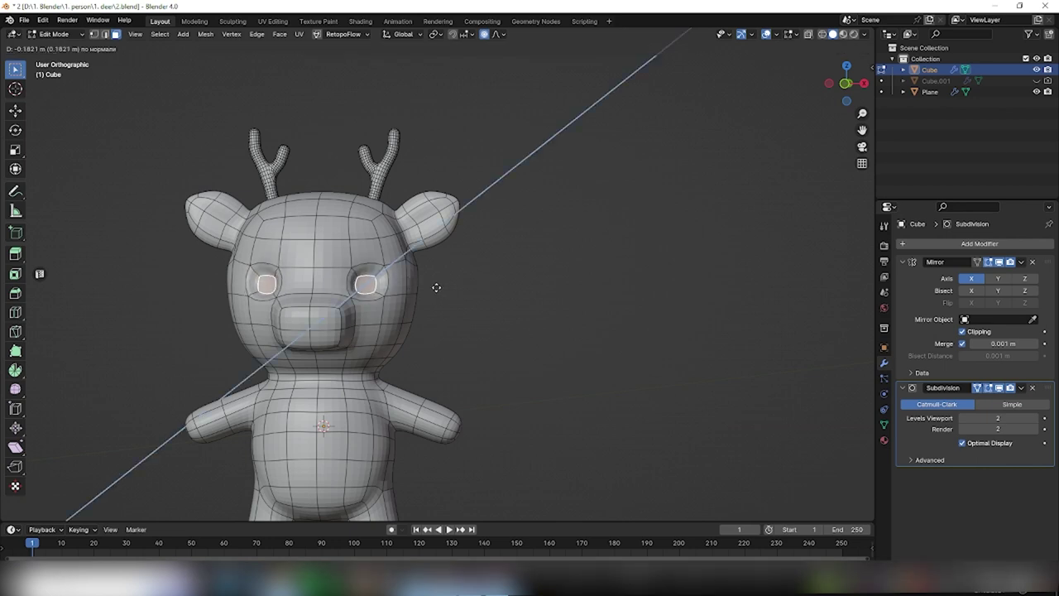
{"action": "left_click", "coordinate": [436, 287]}
{"action": "middle_click_drag", "start_coordinate": [485, 350], "coordinate": [629, 352]}
{"action": "left_click", "coordinate": [54, 34]}
{"action": "left_click", "coordinate": [58, 69]}
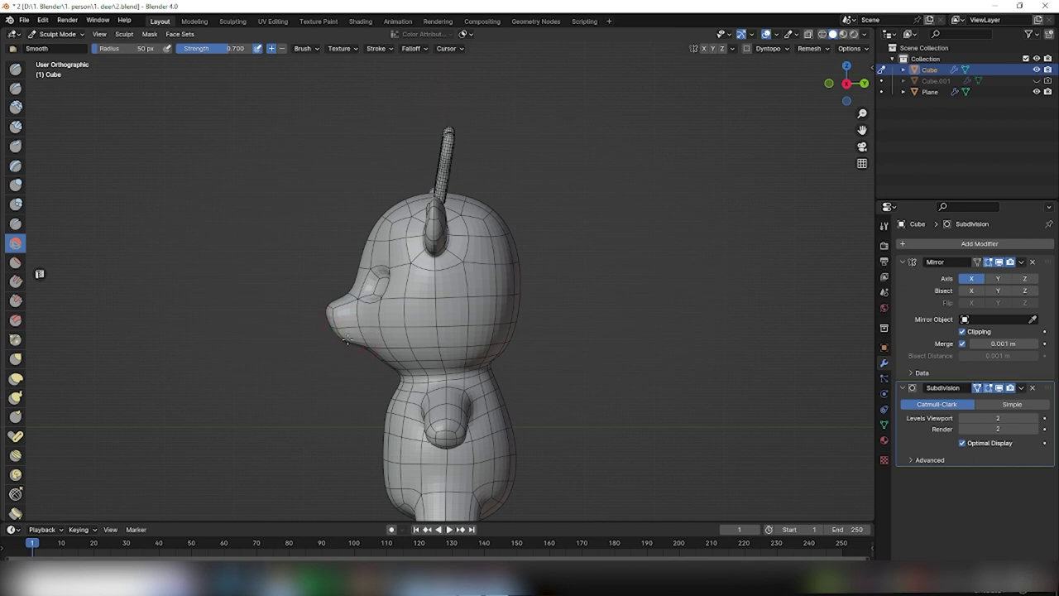
- Pick the Elastic Deform brush and frame the whole deer in front view
{"action": "left_click", "coordinate": [16, 377]}
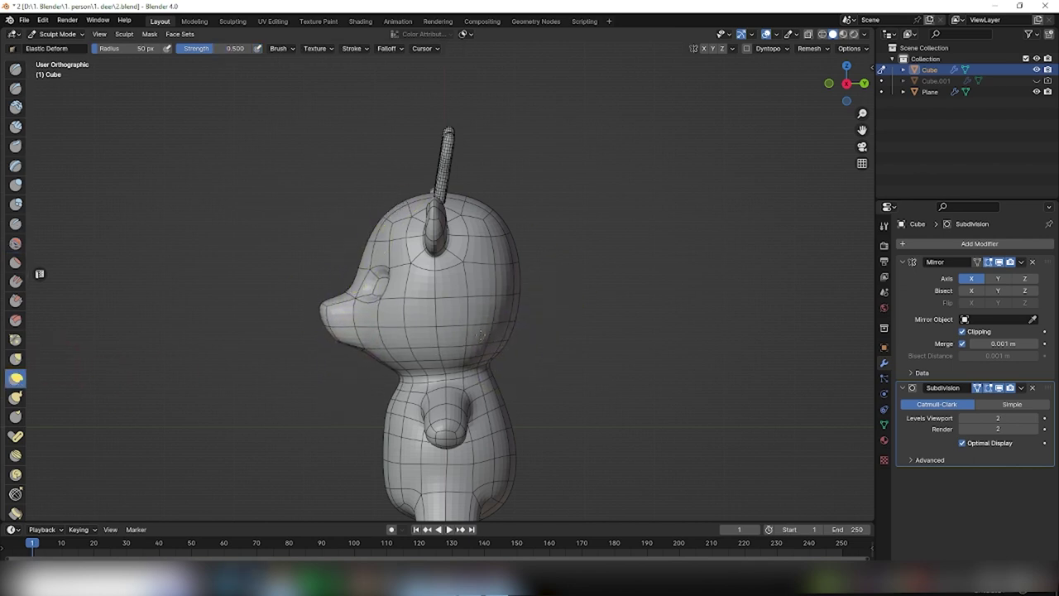
{"action": "scroll", "coordinate": [546, 437], "scroll_direction": "down", "scroll_amount": 2}
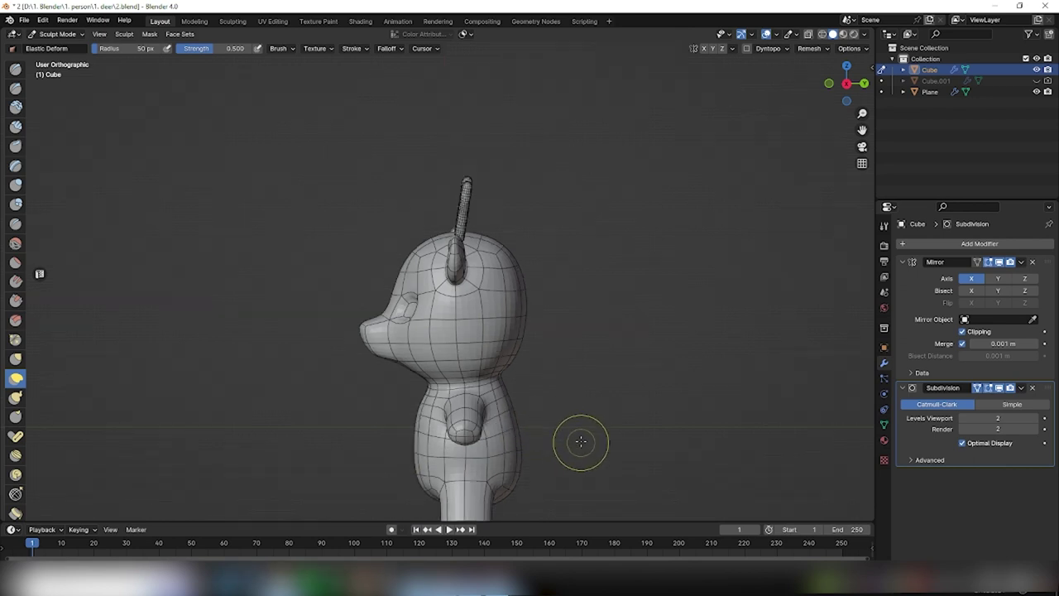
{"action": "middle_click_drag", "start_coordinate": [580, 442], "coordinate": [538, 310], "text": "shift"}
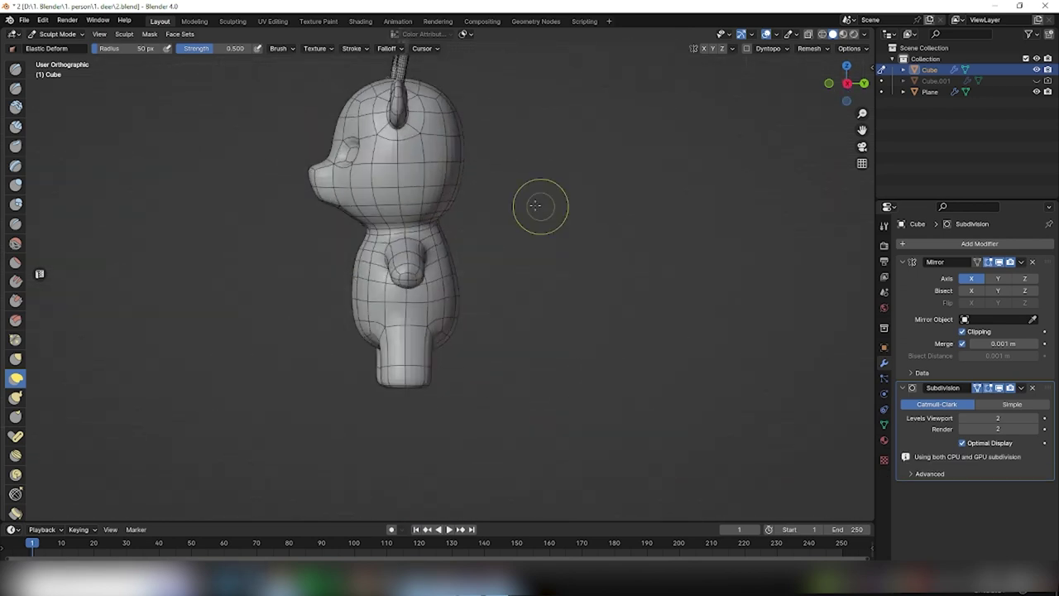
{"action": "middle_click_drag", "start_coordinate": [538, 207], "coordinate": [542, 314], "text": "shift"}
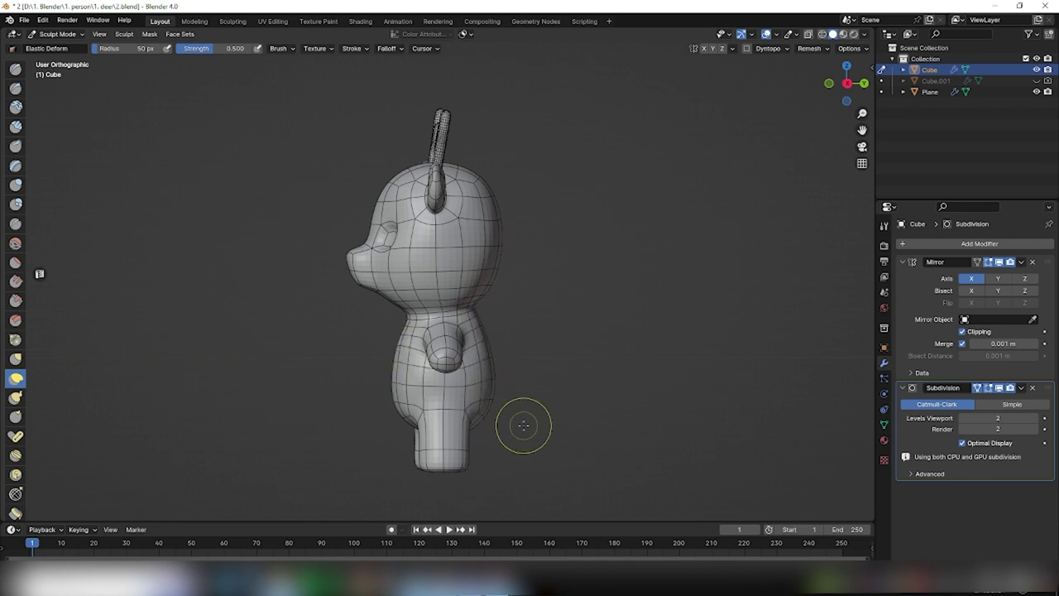
{"action": "key", "text": "KP_1"}
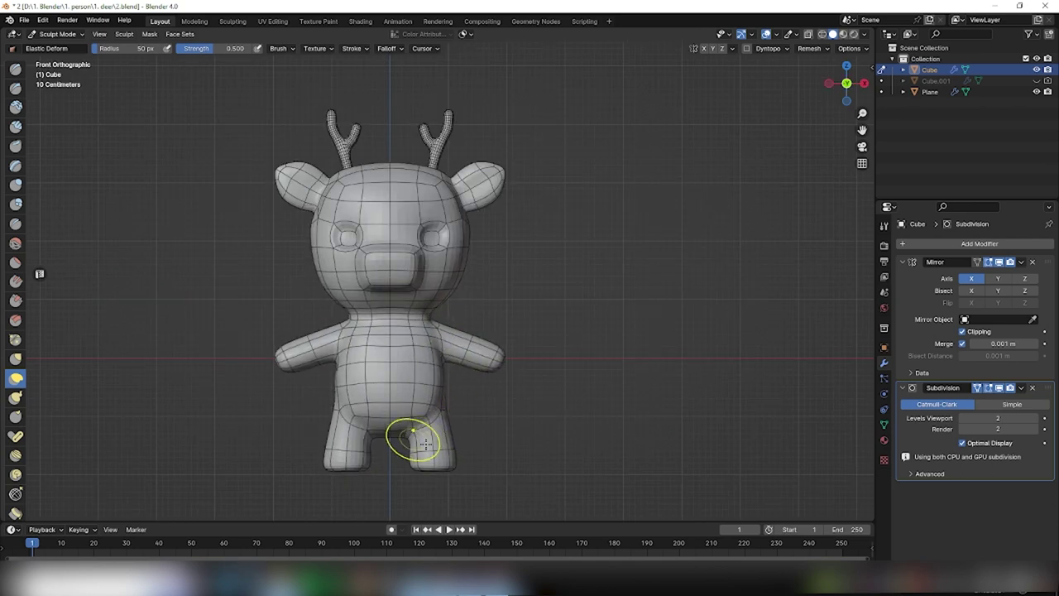
- Sculpt the legs, head top and cheeks, then undo strokes to compare snout and eye shapes
{"action": "left_click_drag", "start_coordinate": [448, 463], "coordinate": [429, 465]}
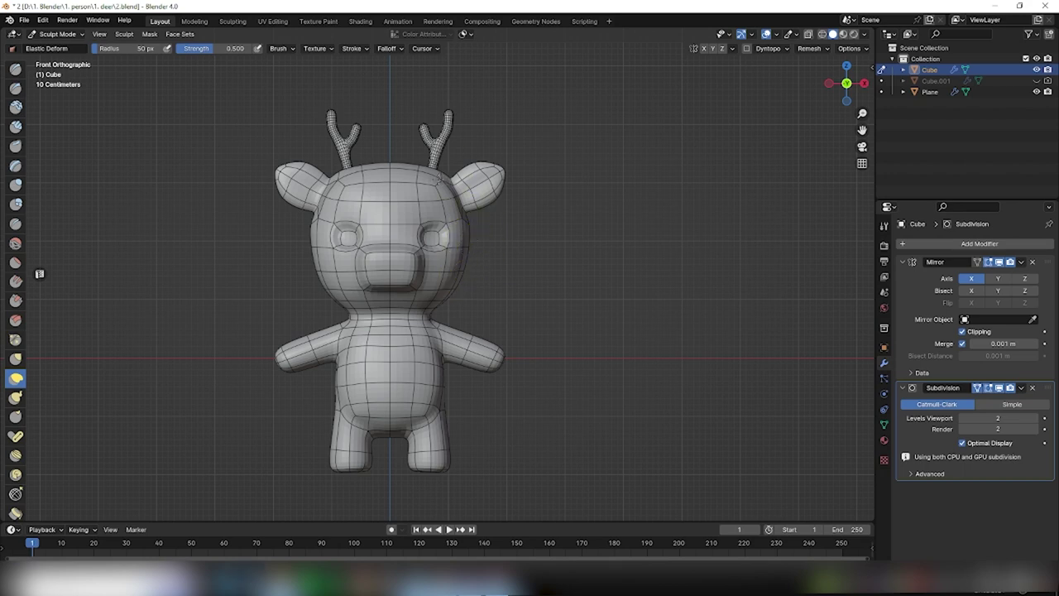
{"action": "left_click_drag", "start_coordinate": [438, 176], "coordinate": [426, 183]}
{"action": "mouse_move", "coordinate": [451, 295]}
{"action": "left_mouse_down"}
{"action": "mouse_move", "coordinate": [471, 289]}
{"action": "mouse_move", "coordinate": [391, 266]}
{"action": "mouse_move", "coordinate": [406, 257]}
{"action": "mouse_move", "coordinate": [402, 272]}
{"action": "mouse_move", "coordinate": [428, 291]}
{"action": "left_mouse_up"}
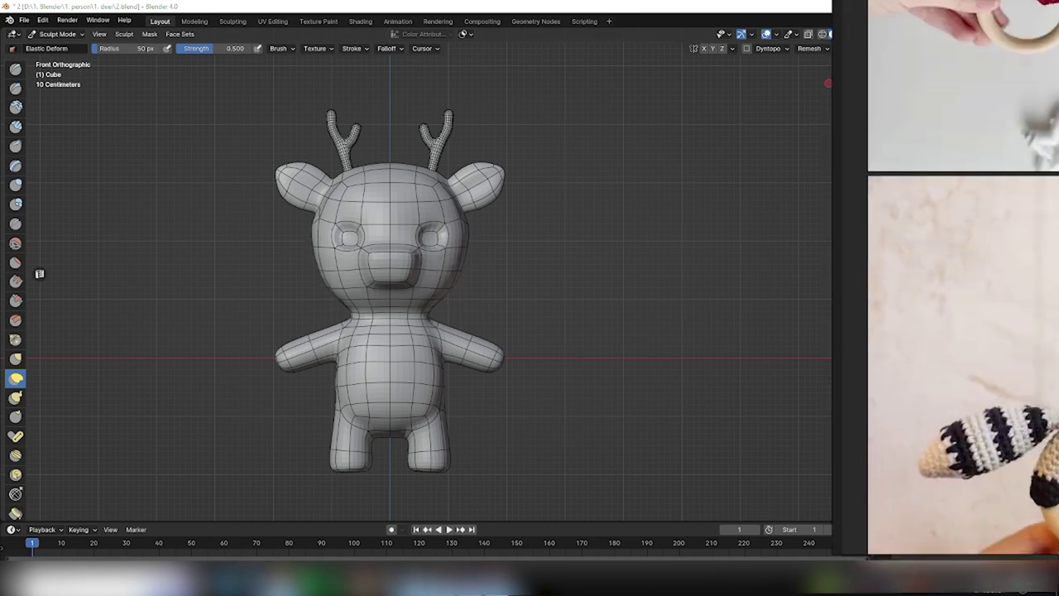
{"action": "key", "text": "ctrl+z"}
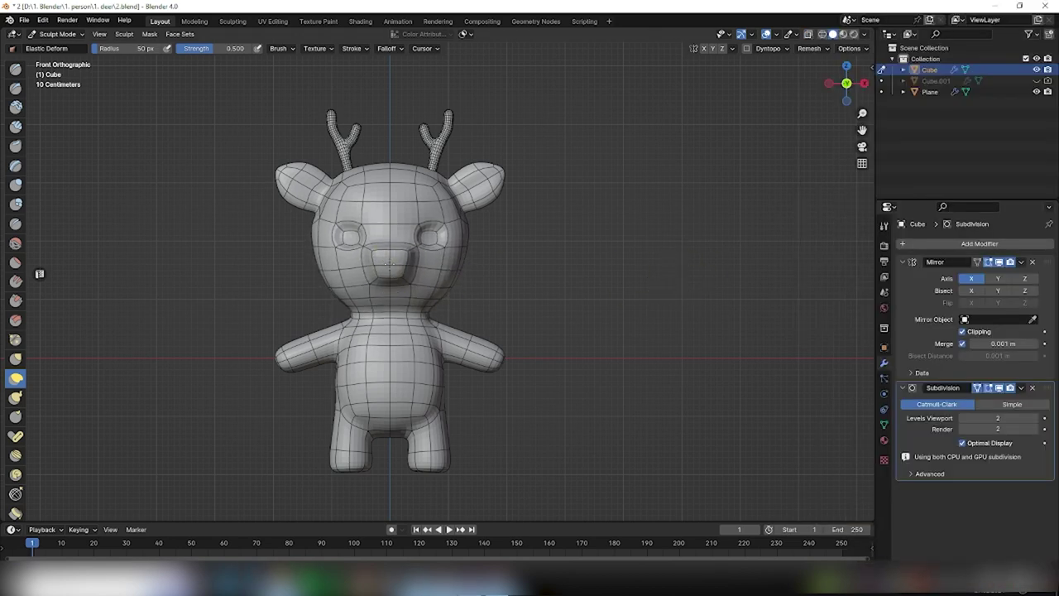
{"action": "key", "text": "ctrl+z"}
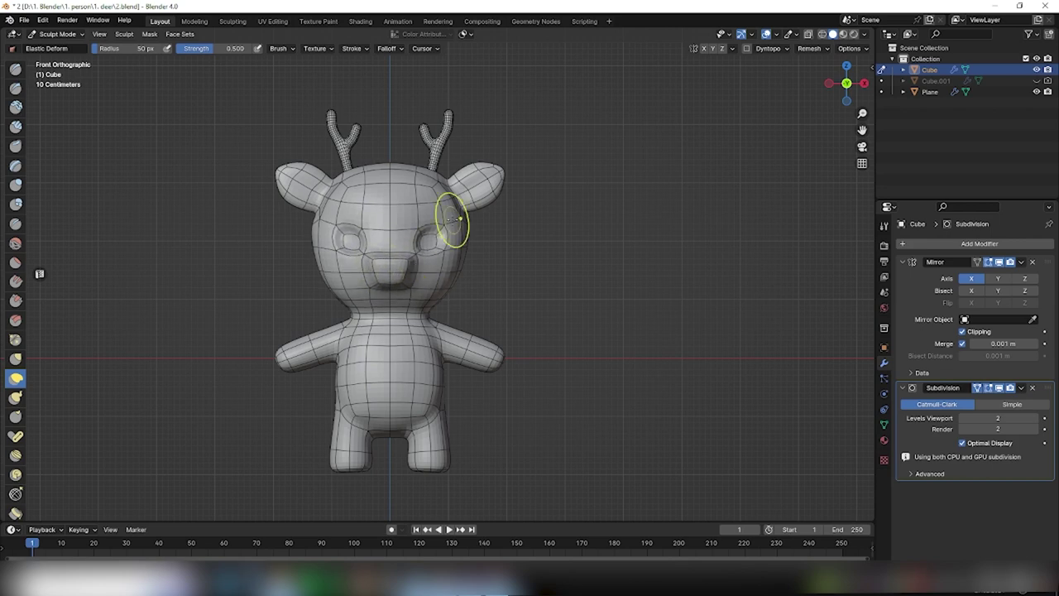
{"action": "key", "text": "ctrl+z"}
{"action": "key", "text": "ctrl+z"}
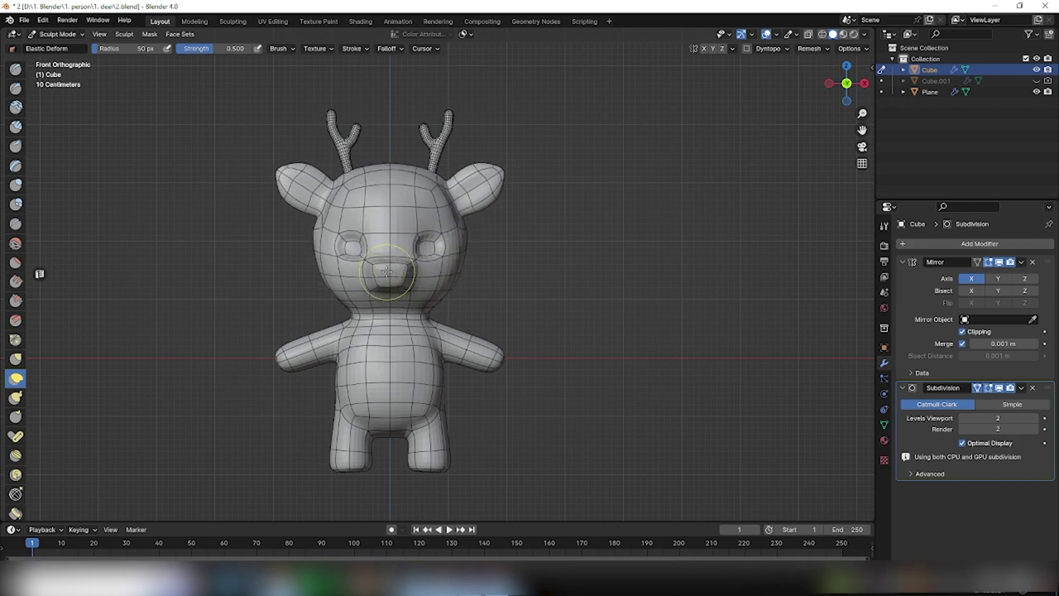
{"action": "key", "text": "ctrl+z"}
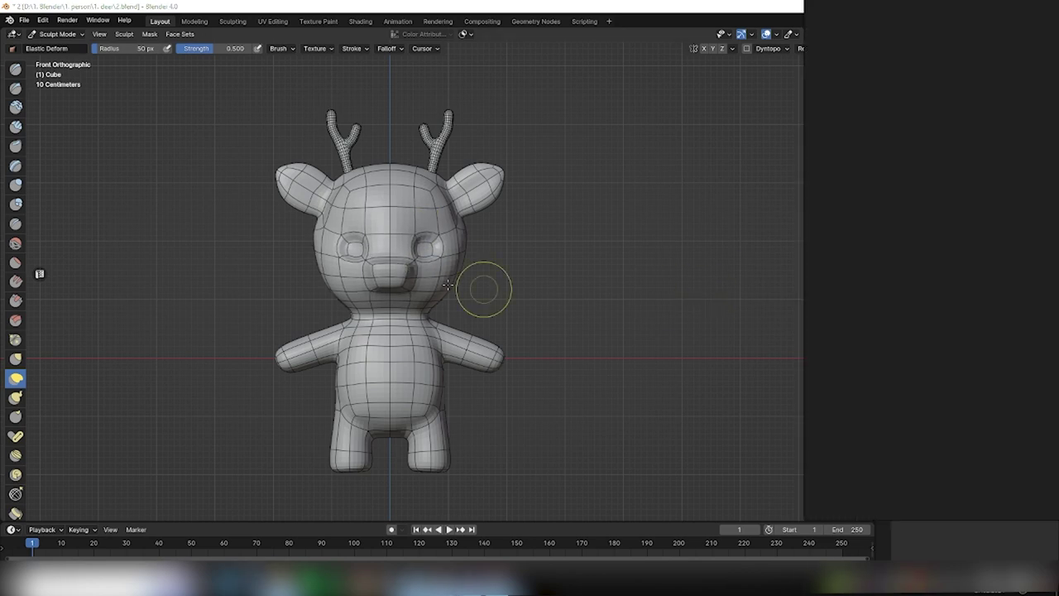
{"action": "middle_click_drag", "start_coordinate": [543, 312], "coordinate": [508, 325]}
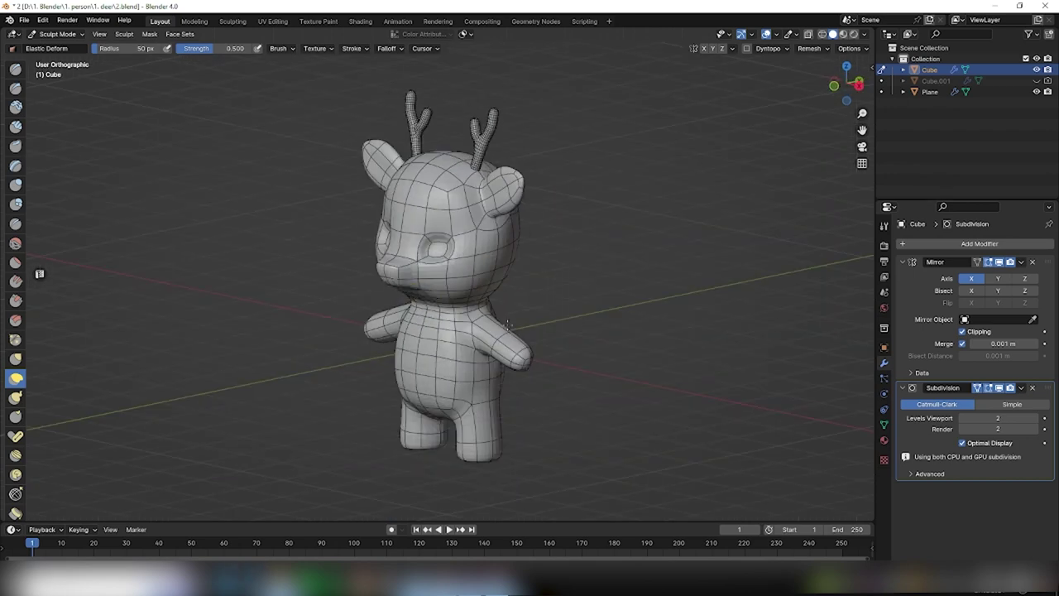
{"action": "left_click", "coordinate": [776, 34]}
{"action": "left_click", "coordinate": [717, 237]}
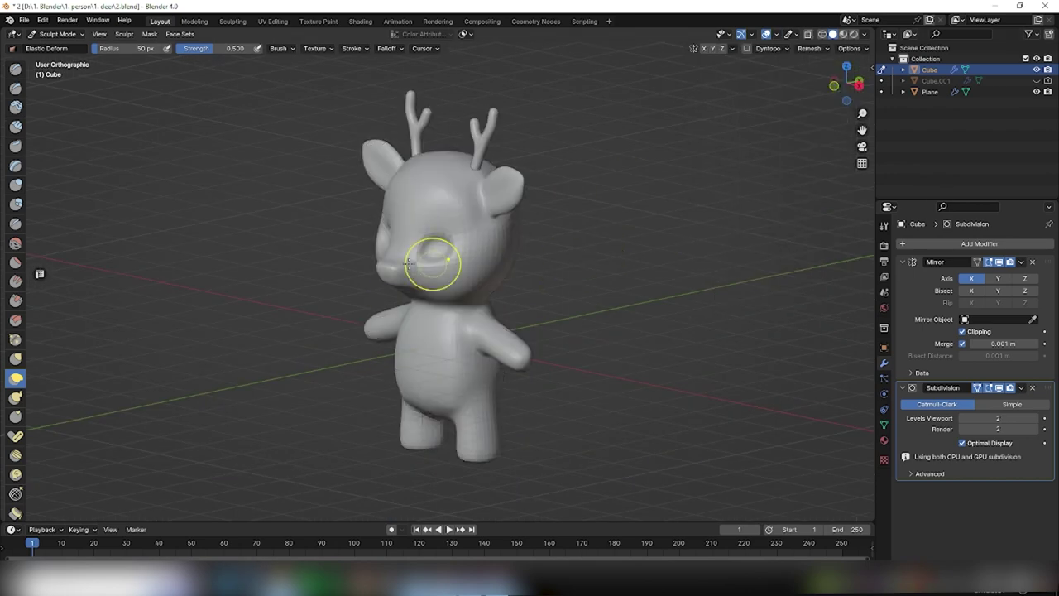
{"action": "mouse_move", "coordinate": [430, 282]}
{"action": "middle_mouse_down"}
{"action": "mouse_move", "coordinate": [397, 288]}
{"action": "mouse_move", "coordinate": [366, 273]}
{"action": "middle_mouse_up"}
{"action": "scroll", "coordinate": [397, 269], "scroll_direction": "up", "scroll_amount": 3}
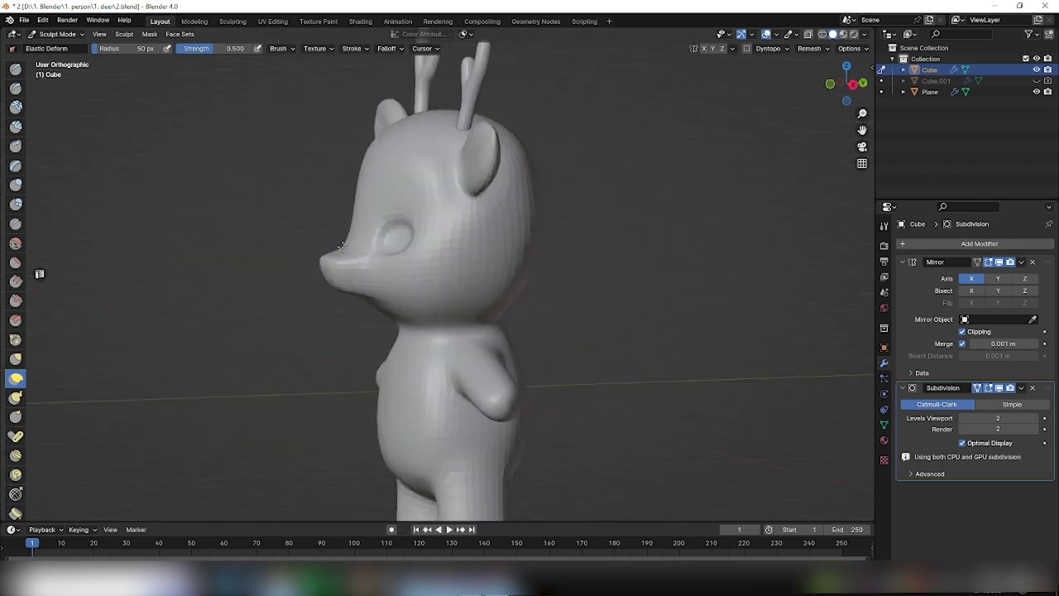
{"action": "left_click", "coordinate": [776, 34]}
{"action": "left_click", "coordinate": [711, 244]}
{"action": "middle_click_drag", "start_coordinate": [520, 283], "coordinate": [603, 297]}
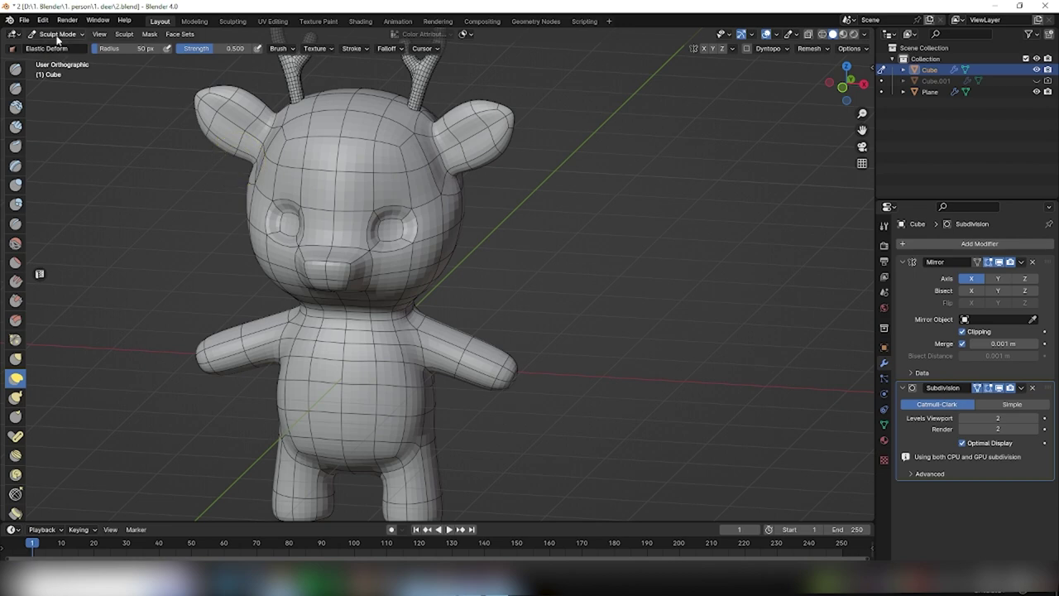
- In Edit Mode, add centred loop cuts vertically through the head and body and horizontally across the nose
{"action": "left_click", "coordinate": [57, 34]}
{"action": "left_click", "coordinate": [59, 56]}
{"action": "key", "text": "ctrl+r"}
{"action": "left_click", "coordinate": [307, 250]}
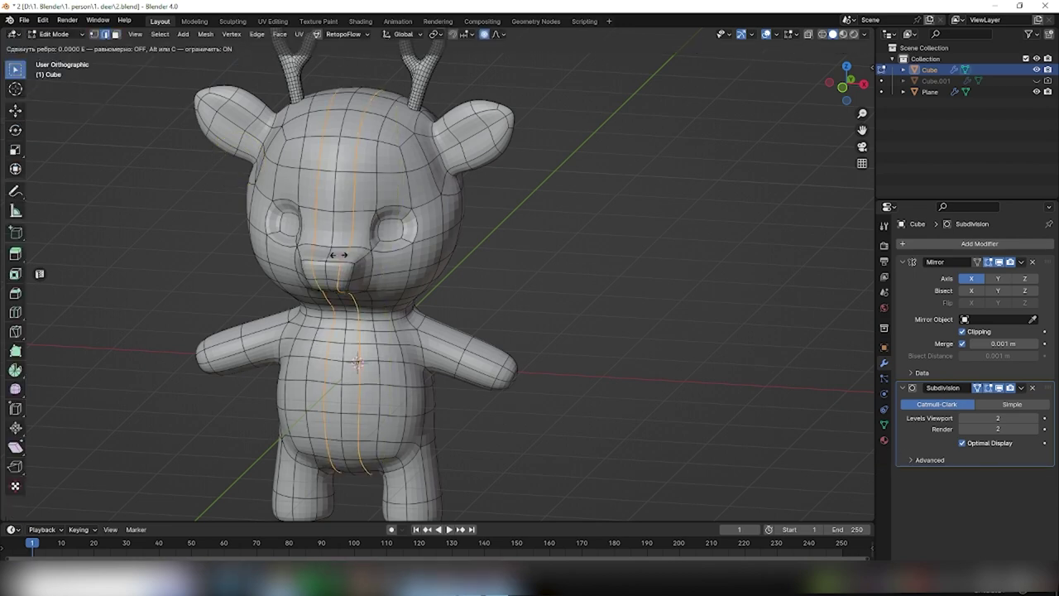
{"action": "right_click", "coordinate": [414, 273]}
{"action": "mouse_move", "coordinate": [496, 293]}
{"action": "middle_mouse_down"}
{"action": "mouse_move", "coordinate": [524, 281]}
{"action": "mouse_move", "coordinate": [383, 277]}
{"action": "middle_mouse_up"}
{"action": "left_click", "coordinate": [500, 281]}
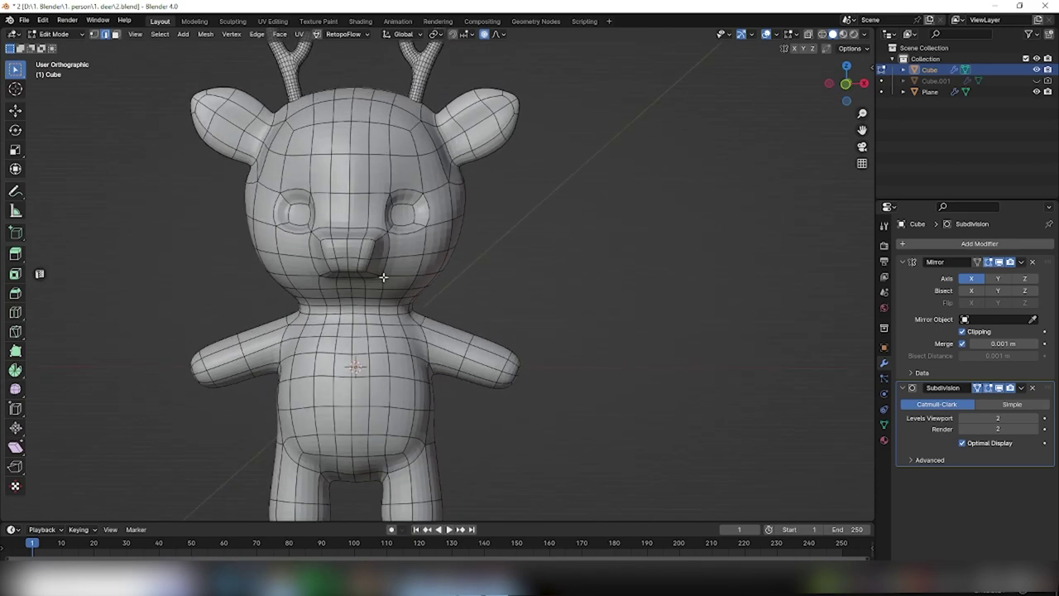
{"action": "left_click", "coordinate": [349, 249]}
{"action": "right_click", "coordinate": [354, 240]}
{"action": "middle_click_drag", "start_coordinate": [496, 290], "coordinate": [480, 299]}
- In Sculpt Mode, smooth the mouth area under the snout with the Smooth brush
{"action": "left_click", "coordinate": [54, 34]}
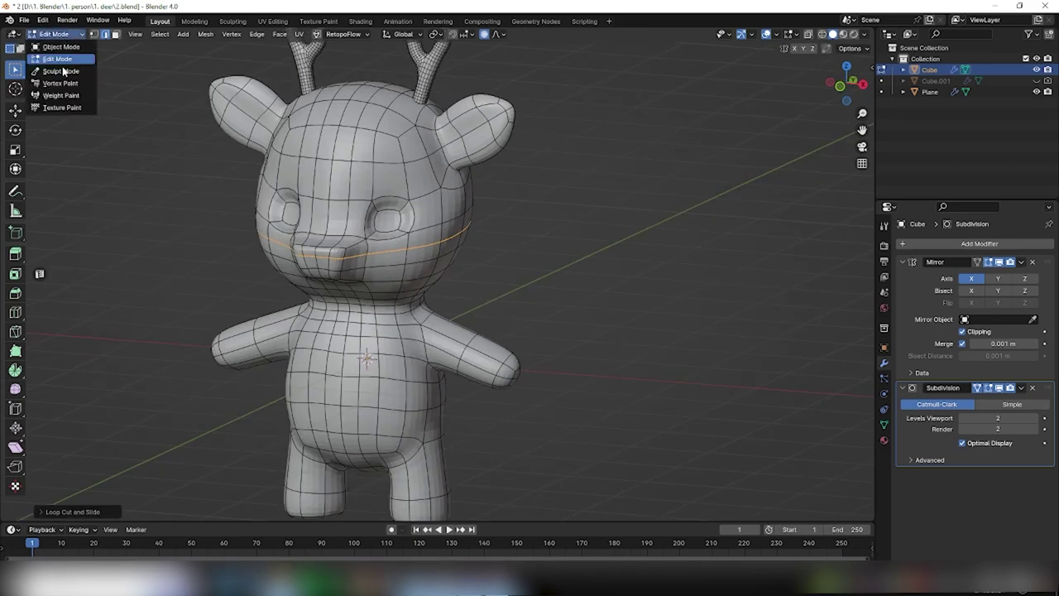
{"action": "left_click", "coordinate": [60, 71]}
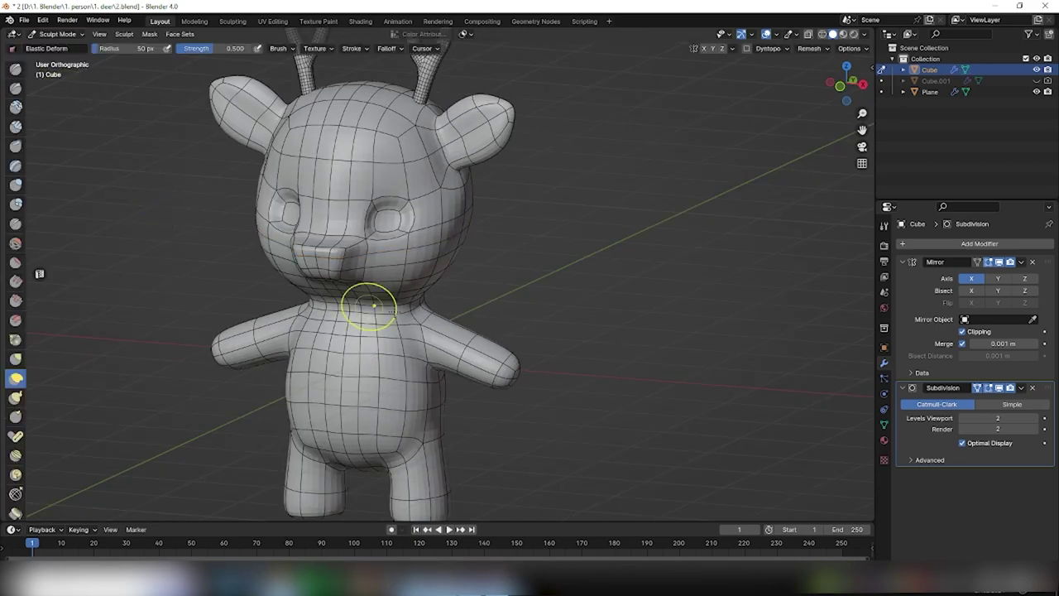
{"action": "left_click", "coordinate": [14, 244]}
{"action": "key", "text": "KP_3"}
{"action": "left_click_drag", "start_coordinate": [329, 273], "coordinate": [335, 283]}
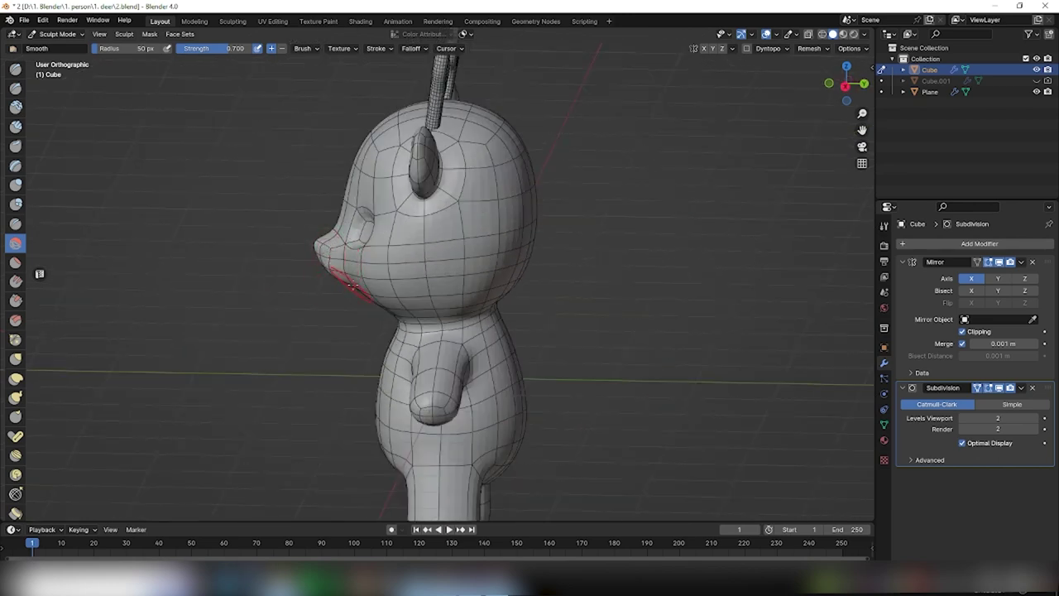
{"action": "middle_click_drag", "start_coordinate": [336, 283], "coordinate": [414, 317]}
{"action": "scroll", "coordinate": [414, 317], "scroll_direction": "up", "scroll_amount": 2}
- Extrude the snout-tip face outward to lengthen the nose
{"action": "left_click", "coordinate": [60, 34]}
{"action": "left_click", "coordinate": [58, 65]}
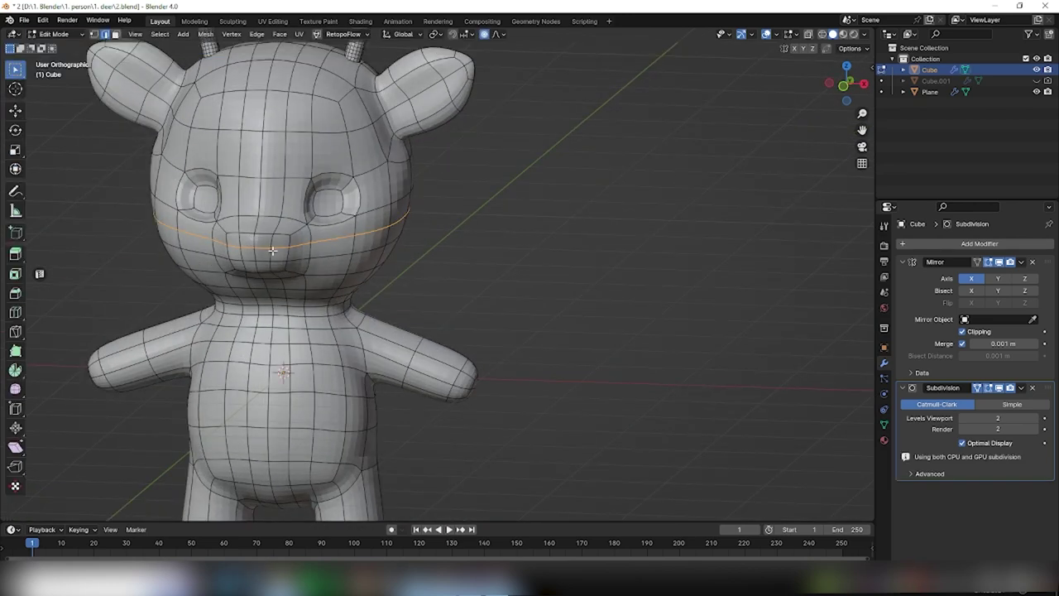
{"action": "left_click", "coordinate": [248, 244]}
{"action": "middle_click_drag", "start_coordinate": [479, 294], "coordinate": [267, 261]}
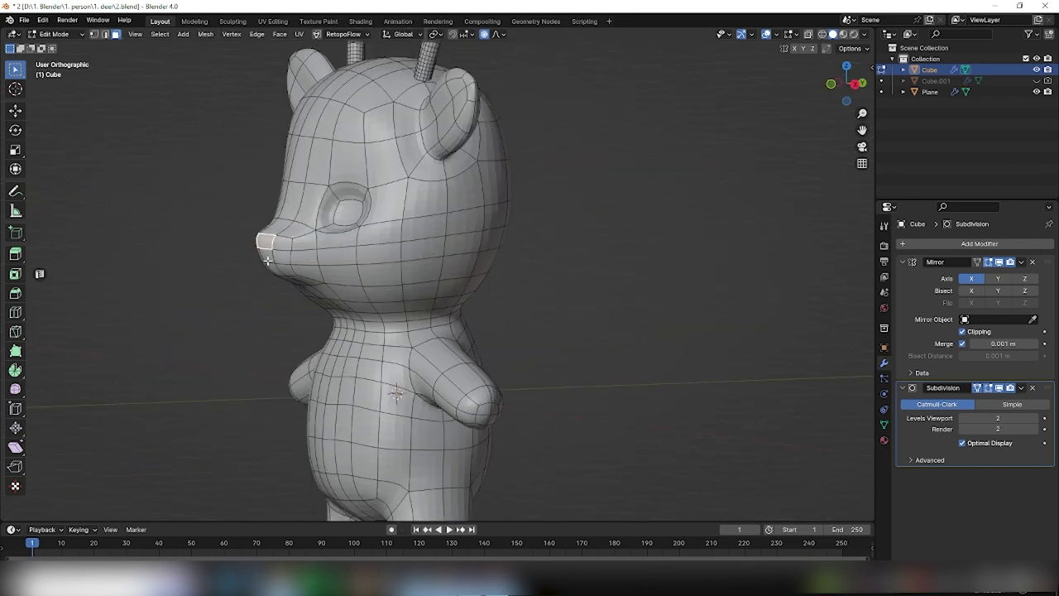
{"action": "key", "text": "e"}
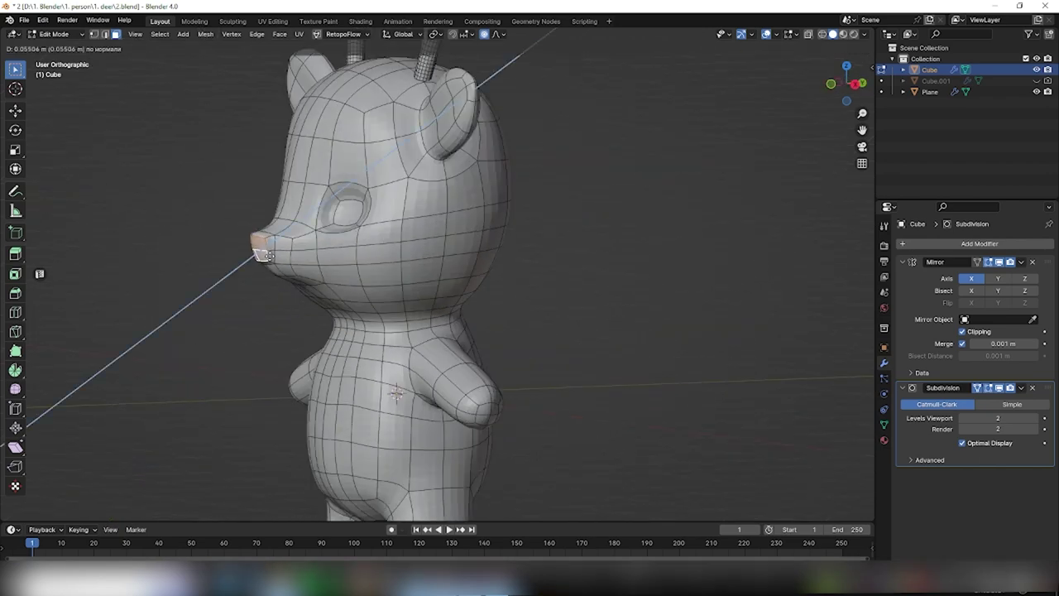
{"action": "left_click", "coordinate": [266, 255]}
{"action": "mouse_move", "coordinate": [243, 310]}
{"action": "middle_mouse_down"}
{"action": "mouse_move", "coordinate": [418, 342]}
{"action": "mouse_move", "coordinate": [398, 331]}
{"action": "middle_mouse_up"}
- Back in Sculpt Mode, reshape both eye sockets with the Elastic Deform brush
{"action": "left_click", "coordinate": [54, 34]}
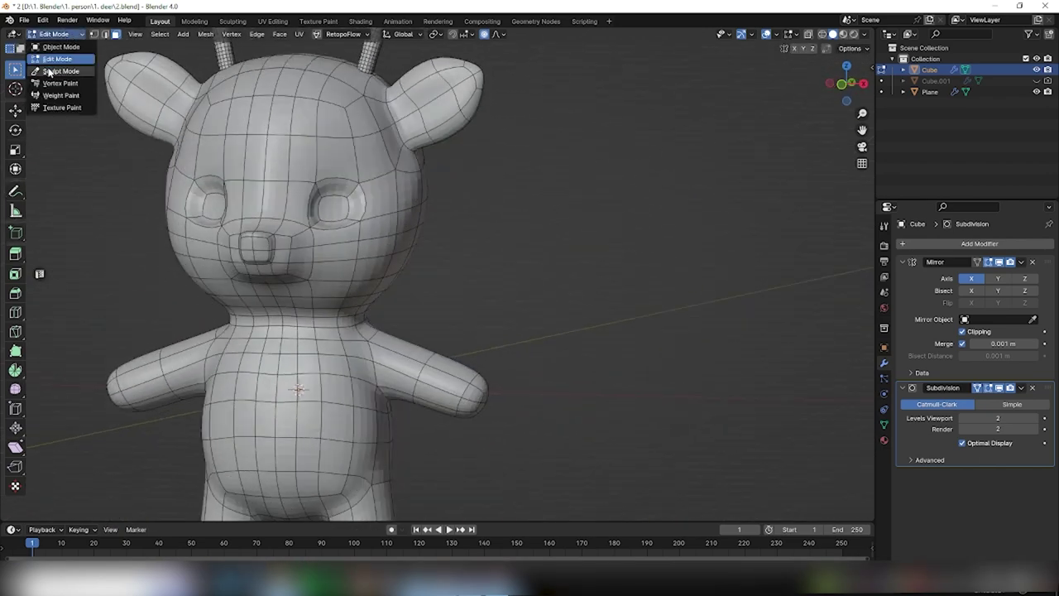
{"action": "left_click", "coordinate": [50, 72]}
{"action": "middle_click_drag", "start_coordinate": [291, 235], "coordinate": [165, 240]}
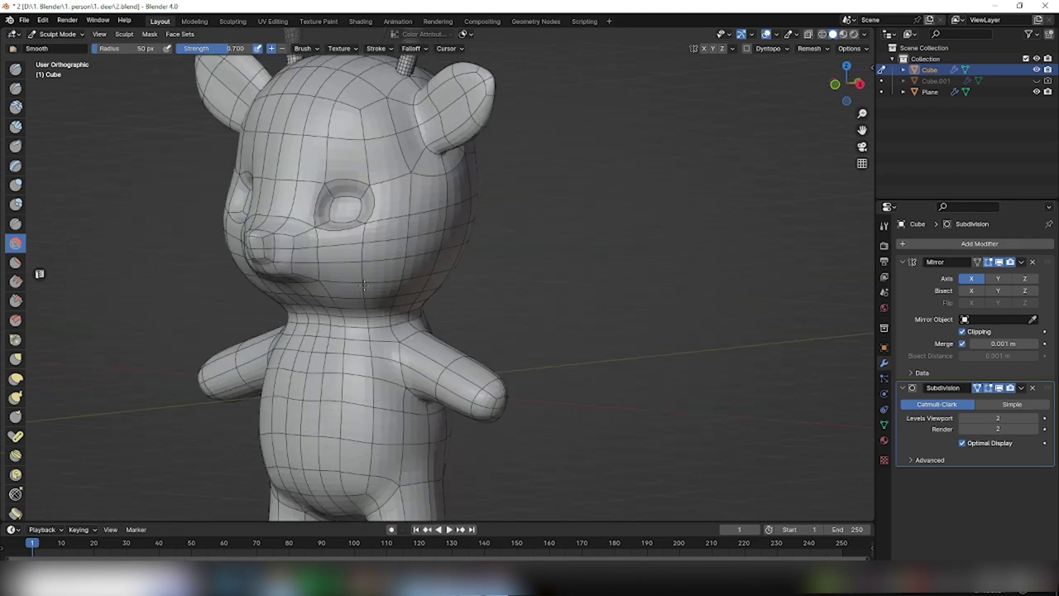
{"action": "left_click", "coordinate": [28, 378]}
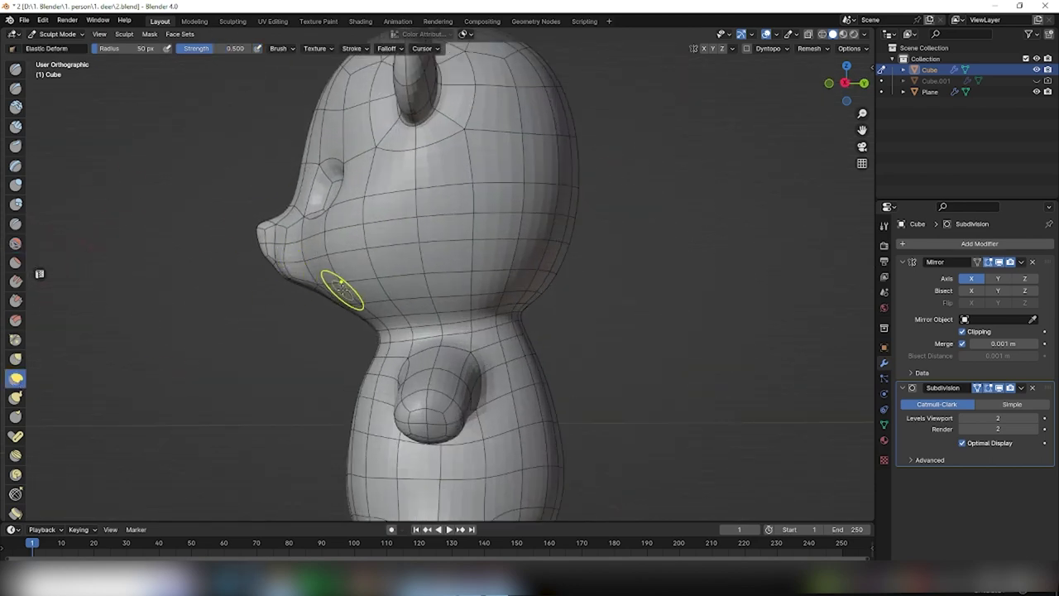
{"action": "middle_click_drag", "start_coordinate": [342, 289], "coordinate": [472, 299]}
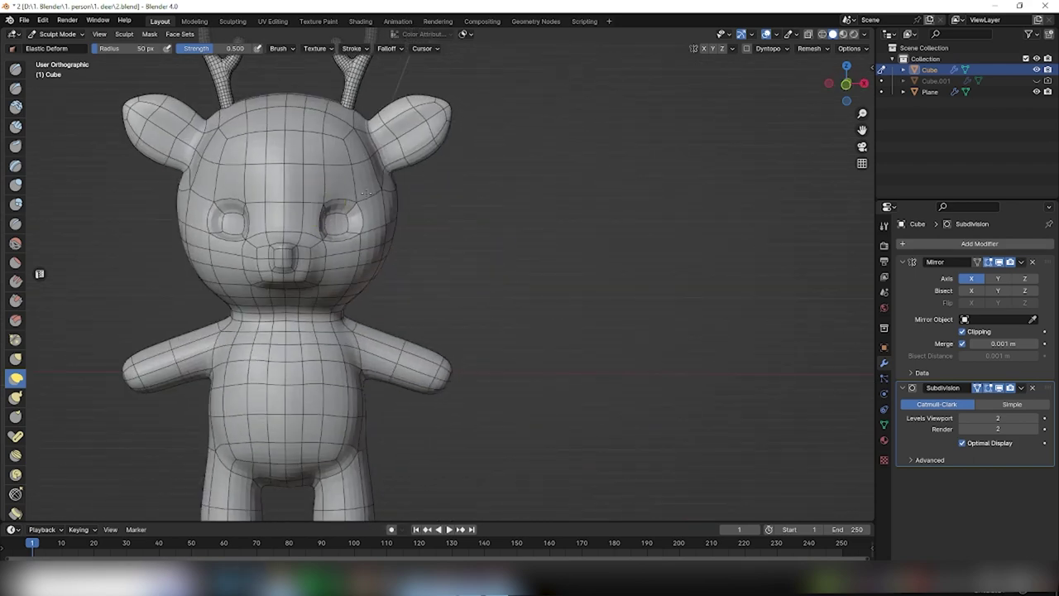
{"action": "left_click_drag", "start_coordinate": [365, 194], "coordinate": [354, 240]}
- Reshape the ears symmetrically with the Elastic Deform brush
{"action": "middle_click_drag", "start_coordinate": [330, 242], "coordinate": [340, 228]}
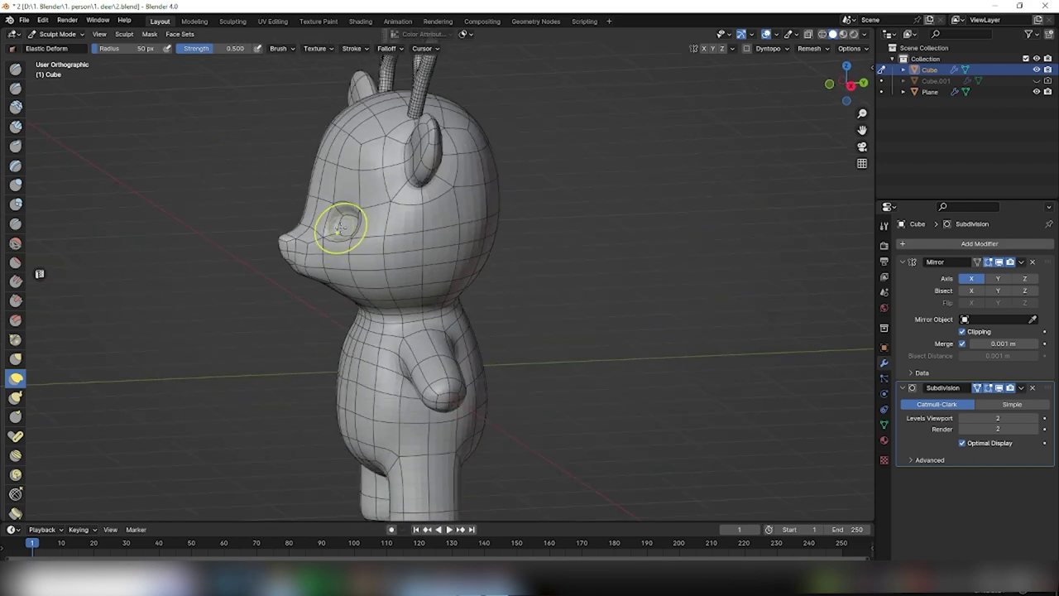
{"action": "mouse_move", "coordinate": [422, 279]}
{"action": "middle_mouse_down"}
{"action": "mouse_move", "coordinate": [360, 282]}
{"action": "mouse_move", "coordinate": [561, 277]}
{"action": "middle_mouse_up"}
{"action": "mouse_move", "coordinate": [407, 142]}
{"action": "left_mouse_down"}
{"action": "mouse_move", "coordinate": [420, 181]}
{"action": "mouse_move", "coordinate": [403, 154]}
{"action": "left_mouse_up"}
{"action": "key", "text": "KP_1"}
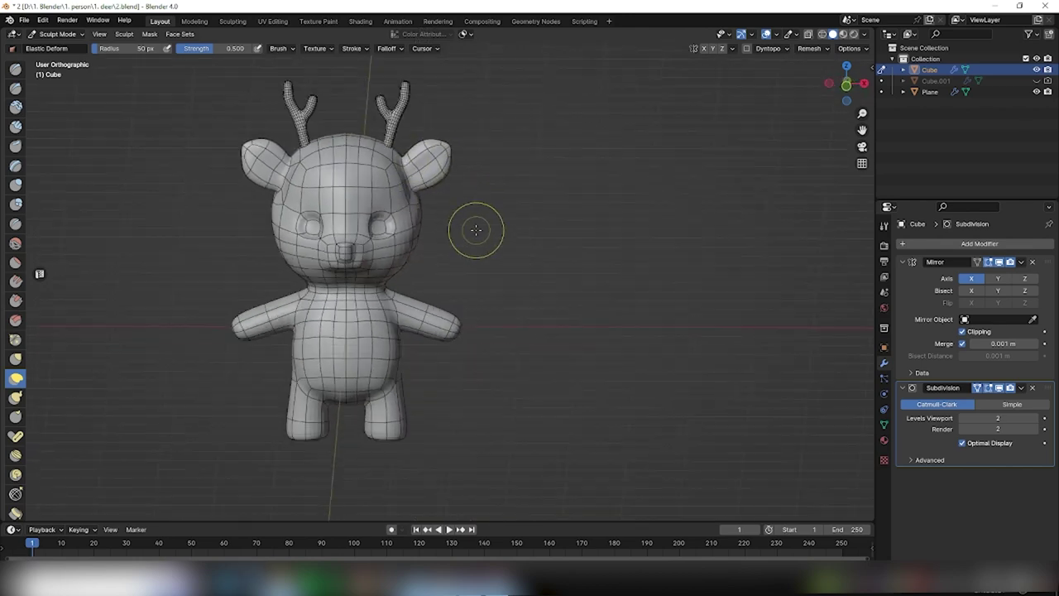
- In Object Mode, hide the wireframe overlay and shade the deer body smooth
{"action": "left_click", "coordinate": [58, 34]}
{"action": "left_click", "coordinate": [58, 50]}
{"action": "left_click", "coordinate": [143, 167]}
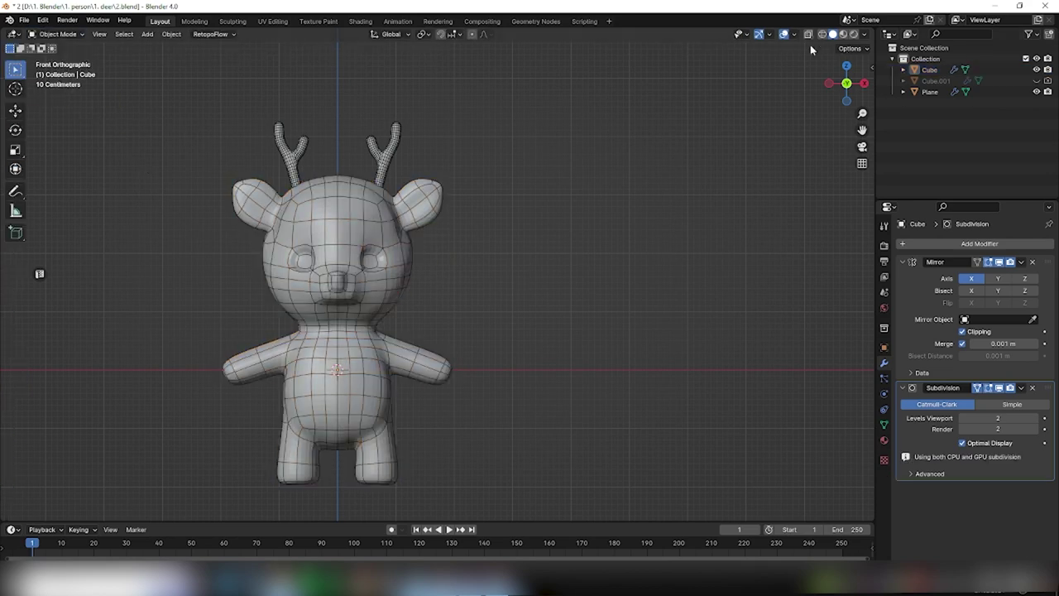
{"action": "left_click", "coordinate": [794, 34]}
{"action": "left_click", "coordinate": [727, 240]}
{"action": "left_click", "coordinate": [340, 206]}
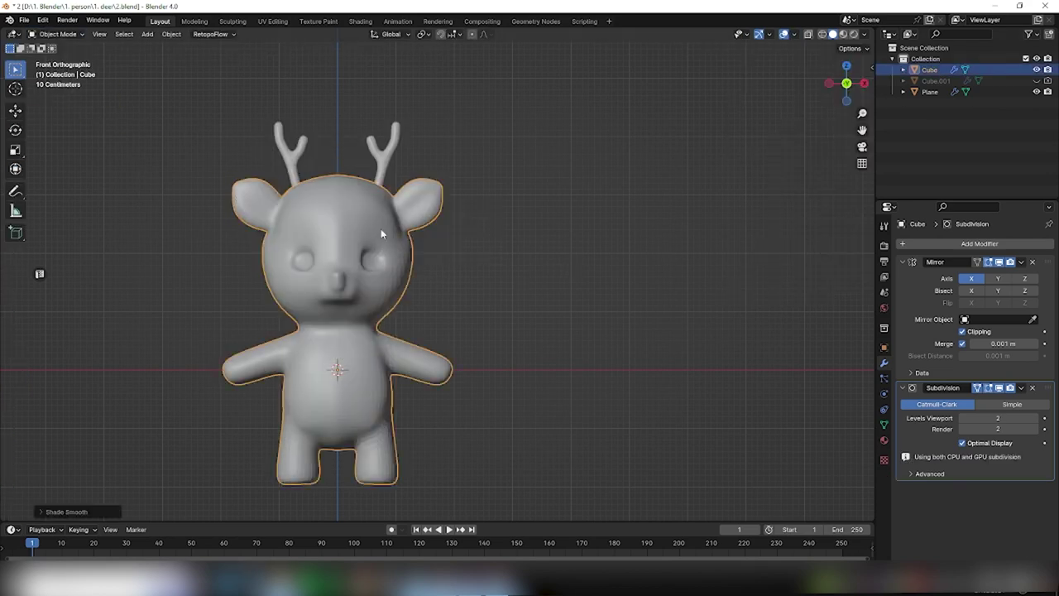
{"action": "left_click", "coordinate": [384, 172]}
{"action": "left_click", "coordinate": [384, 173]}
{"action": "left_click", "coordinate": [462, 272]}
- Add a UV sphere and place it beside the deer
{"action": "mouse_move", "coordinate": [462, 273]}
{"action": "middle_mouse_down"}
{"action": "mouse_move", "coordinate": [403, 266]}
{"action": "mouse_move", "coordinate": [464, 277]}
{"action": "mouse_move", "coordinate": [459, 270]}
{"action": "middle_mouse_up"}
{"action": "key", "text": "KP_1"}
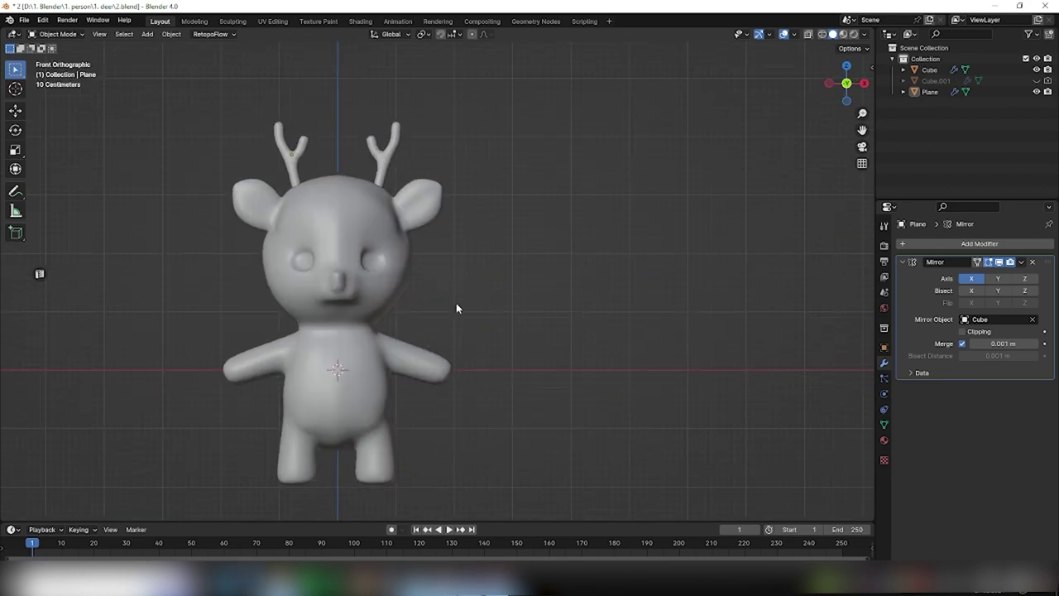
{"action": "key", "text": "a"}
{"action": "left_click", "coordinate": [460, 205]}
{"action": "scroll", "coordinate": [471, 217], "scroll_direction": "up", "scroll_amount": 2}
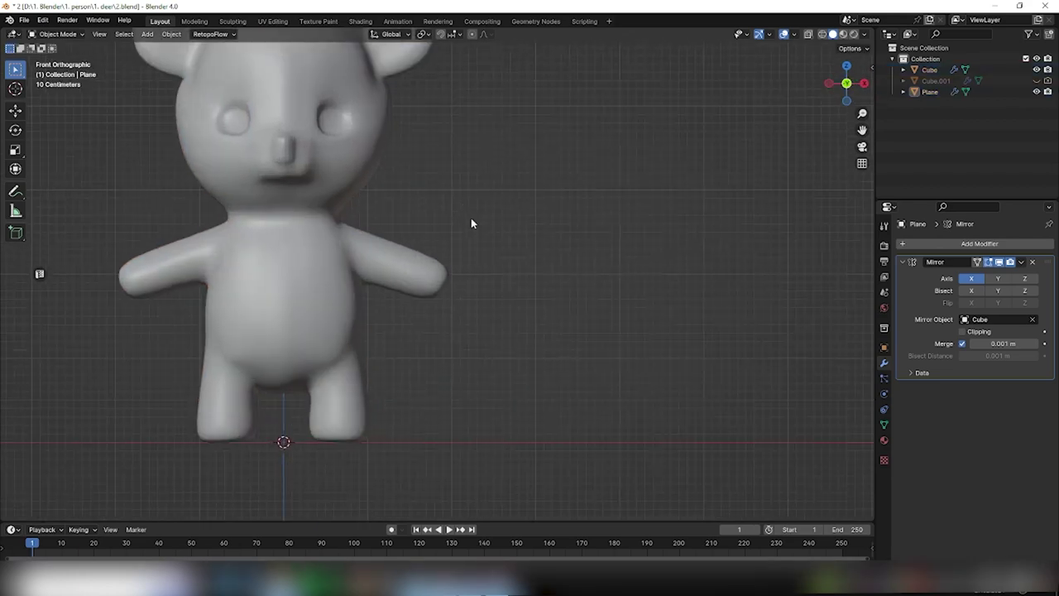
{"action": "mouse_move", "coordinate": [471, 217]}
{"action": "middle_mouse_down"}
{"action": "mouse_move", "coordinate": [491, 312]}
{"action": "mouse_move", "coordinate": [558, 301]}
{"action": "middle_mouse_up"}
{"action": "key", "text": "shift+a"}
{"action": "left_click", "coordinate": [568, 338]}
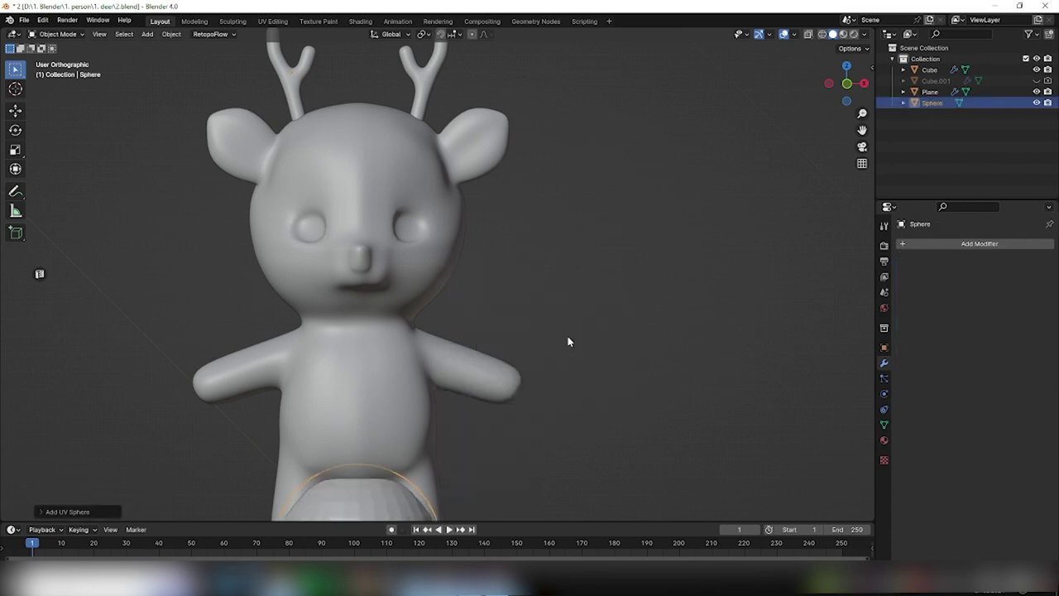
{"action": "key", "text": "g"}
{"action": "left_click", "coordinate": [588, 198]}
{"action": "key", "text": "r"}
{"action": "left_click", "coordinate": [588, 198]}
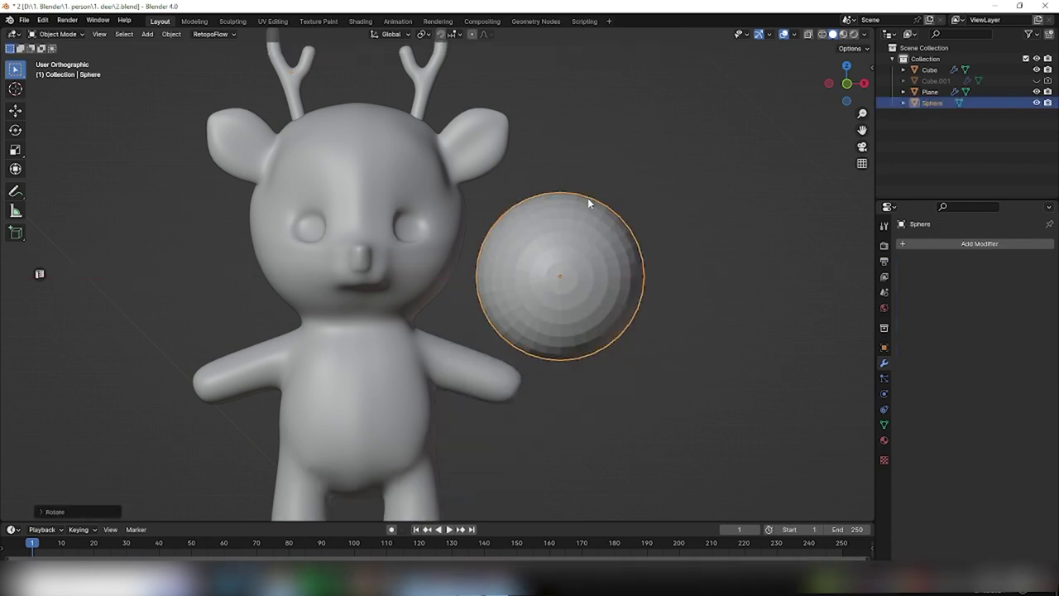
- Shade the sphere smooth, scale it down and move it into the head
{"action": "right_click", "coordinate": [581, 207]}
{"action": "left_click", "coordinate": [581, 207]}
{"action": "key", "text": "s"}
{"action": "left_click", "coordinate": [592, 277]}
{"action": "key", "text": "g"}
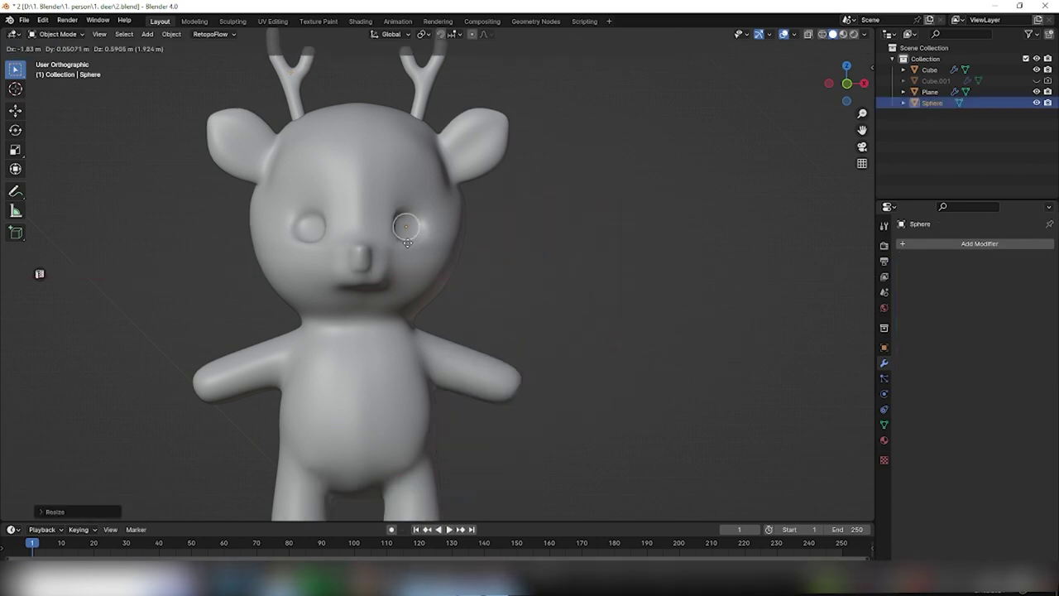
{"action": "left_click", "coordinate": [429, 278]}
- Position the eyeball in the eye socket from the side view and resize it
{"action": "key", "text": "KP_3"}
{"action": "key", "text": "g"}
{"action": "left_click", "coordinate": [335, 243]}
{"action": "key", "text": "KP_1"}
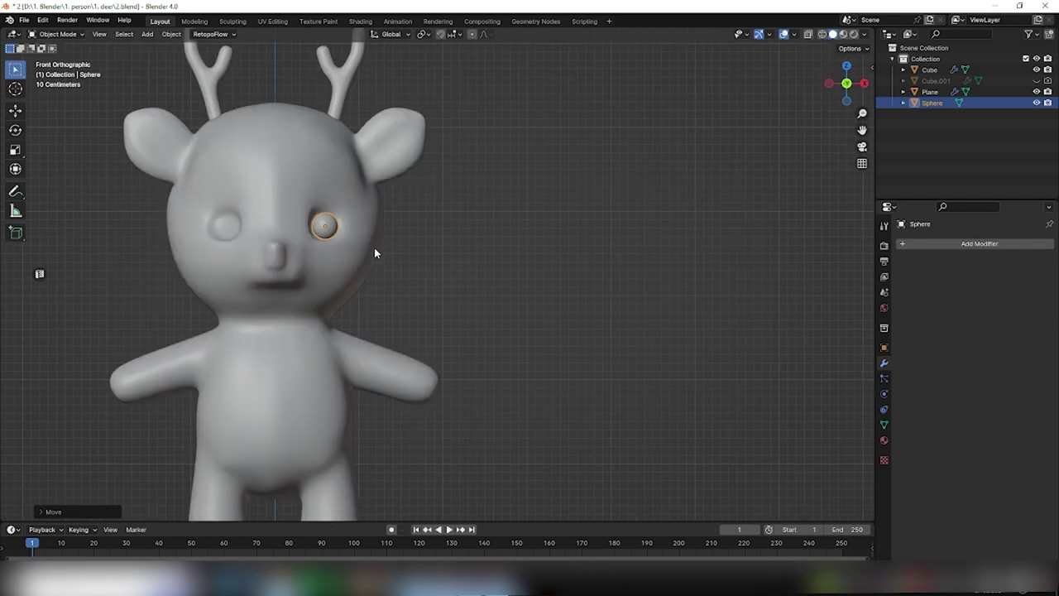
{"action": "key", "text": "s"}
{"action": "left_click", "coordinate": [391, 250]}
{"action": "mouse_move", "coordinate": [391, 250]}
{"action": "middle_mouse_down"}
{"action": "mouse_move", "coordinate": [354, 277]}
{"action": "mouse_move", "coordinate": [316, 280]}
{"action": "mouse_move", "coordinate": [434, 281]}
{"action": "middle_mouse_up"}
{"action": "key", "text": "KP_1"}
- Add a Mirror modifier to the eyeball with Mirror Object Cube, and save the file
{"action": "left_click", "coordinate": [337, 232]}
{"action": "left_click", "coordinate": [980, 243]}
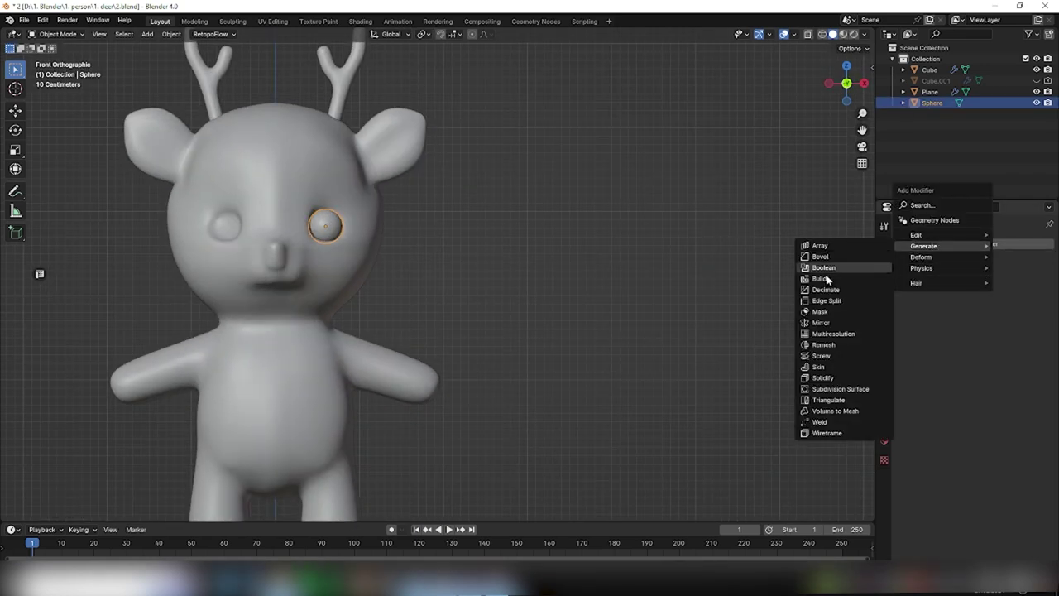
{"action": "left_click", "coordinate": [827, 324]}
{"action": "left_click", "coordinate": [282, 111]}
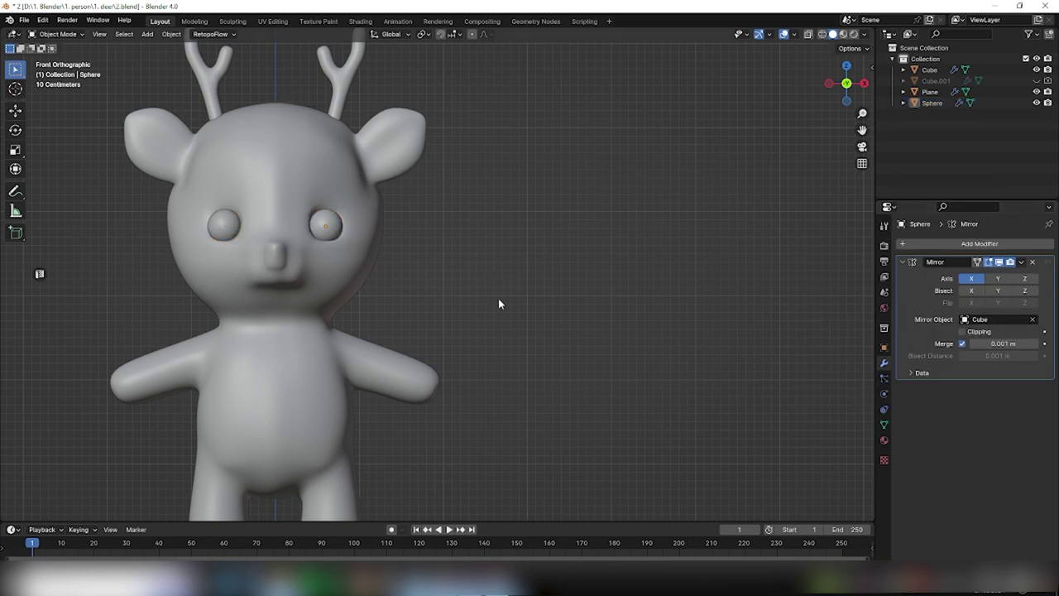
{"action": "key", "text": "ctrl+s"}
{"action": "left_click", "coordinate": [207, 165]}
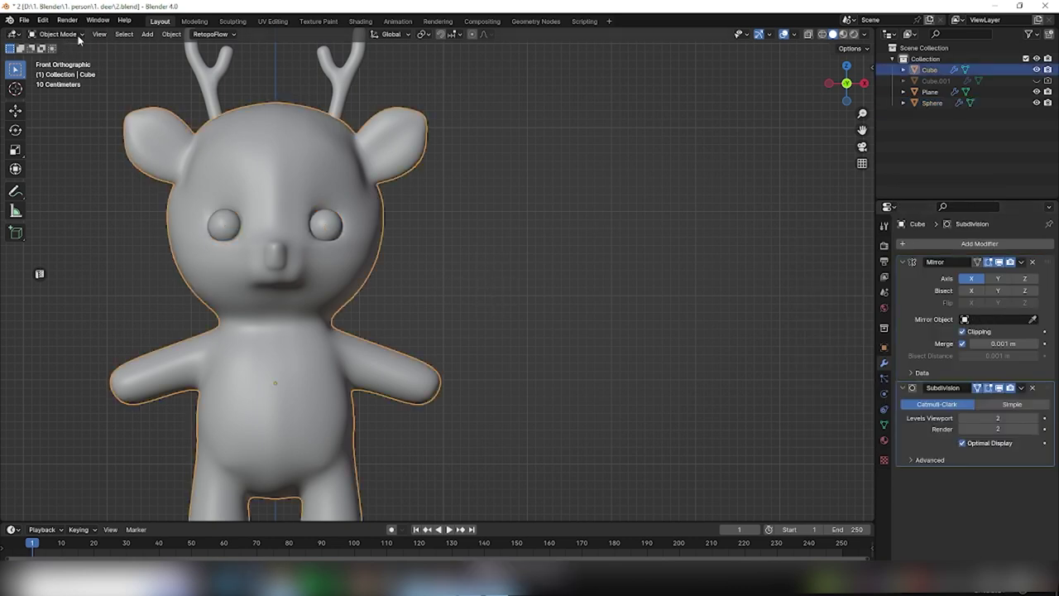
{"action": "left_click", "coordinate": [57, 34]}
{"action": "left_click", "coordinate": [58, 73]}
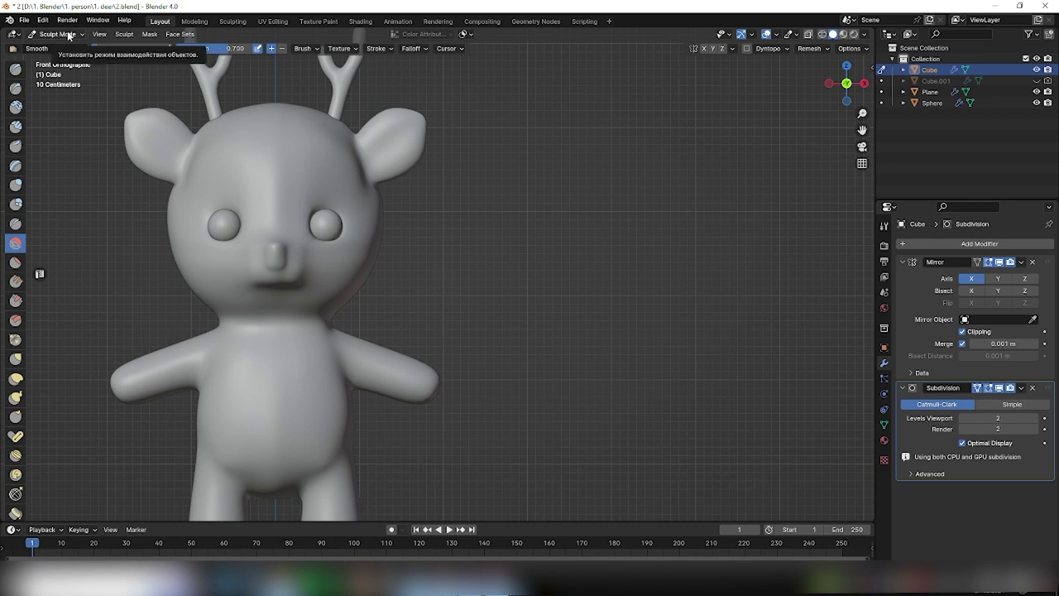
{"action": "left_click", "coordinate": [16, 378]}
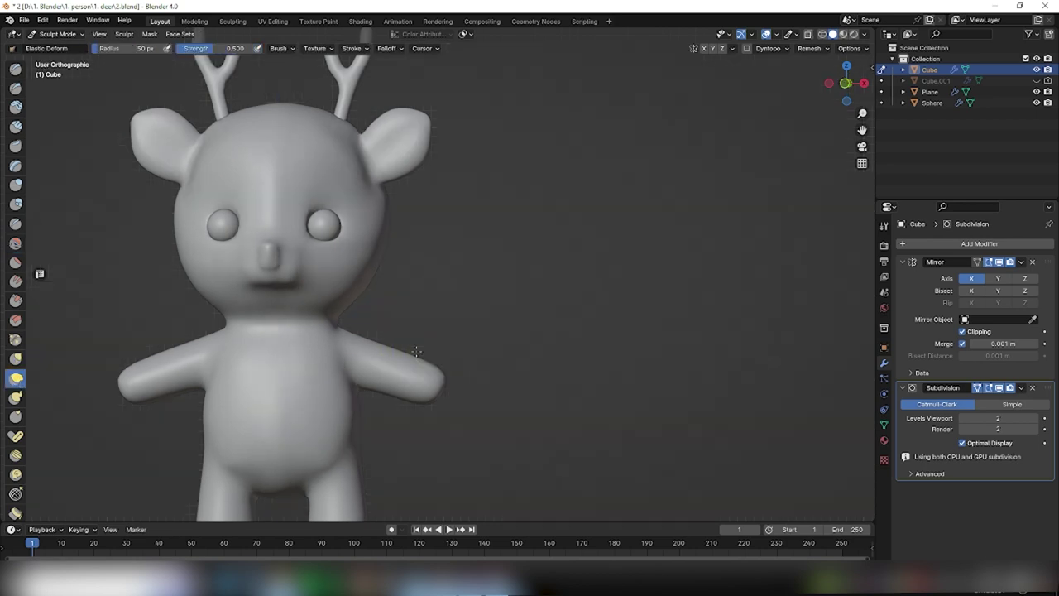
{"action": "key", "text": "KP_3"}
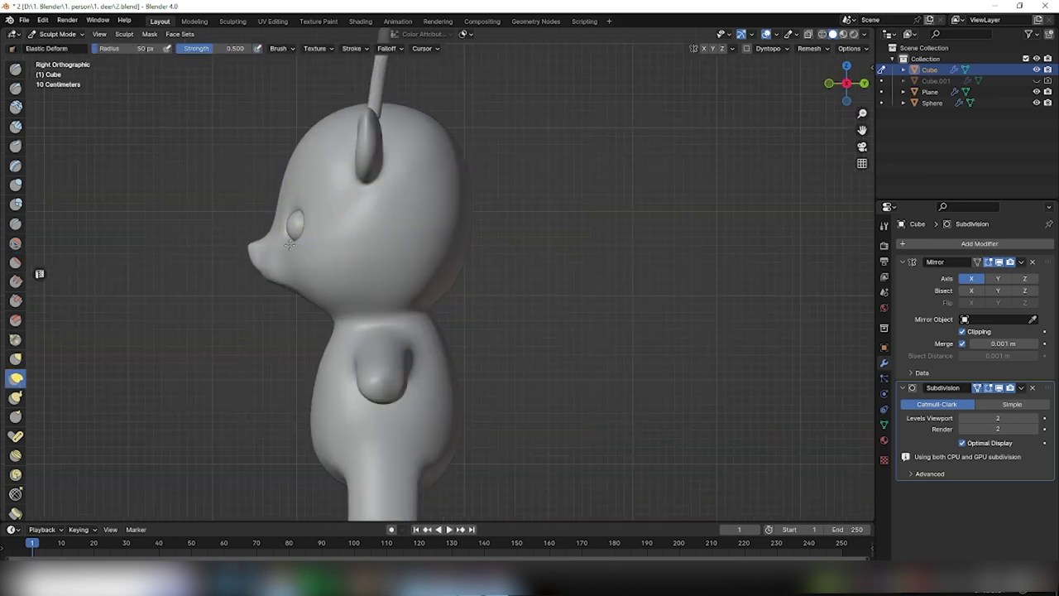
{"action": "scroll", "coordinate": [290, 244], "scroll_direction": "up", "scroll_amount": 3}
{"action": "key", "text": "KP_1"}
{"action": "middle_click_drag", "start_coordinate": [425, 300], "coordinate": [439, 335], "text": "shift"}
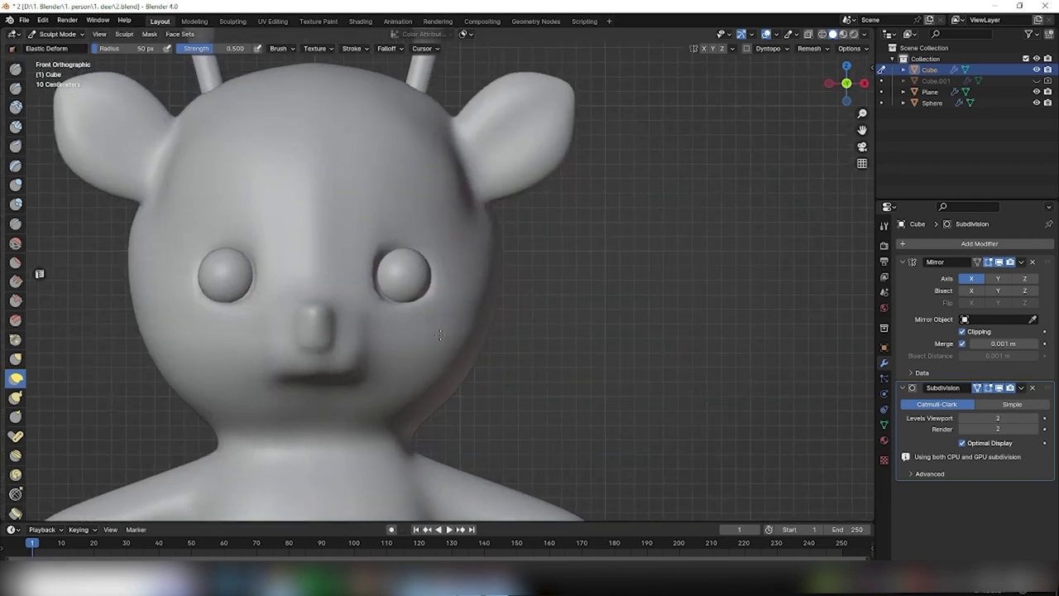
{"action": "key", "text": "g"}
{"action": "key", "text": "ctrl+z"}
{"action": "scroll", "coordinate": [343, 353], "scroll_direction": "down", "scroll_amount": 3}
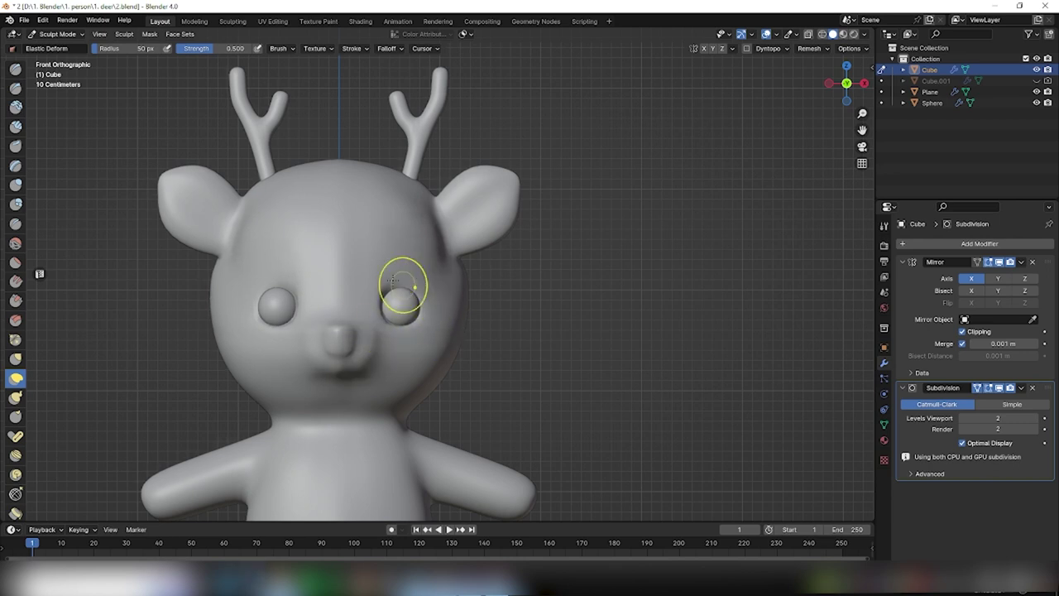
{"action": "middle_click_drag", "start_coordinate": [393, 281], "coordinate": [414, 280]}
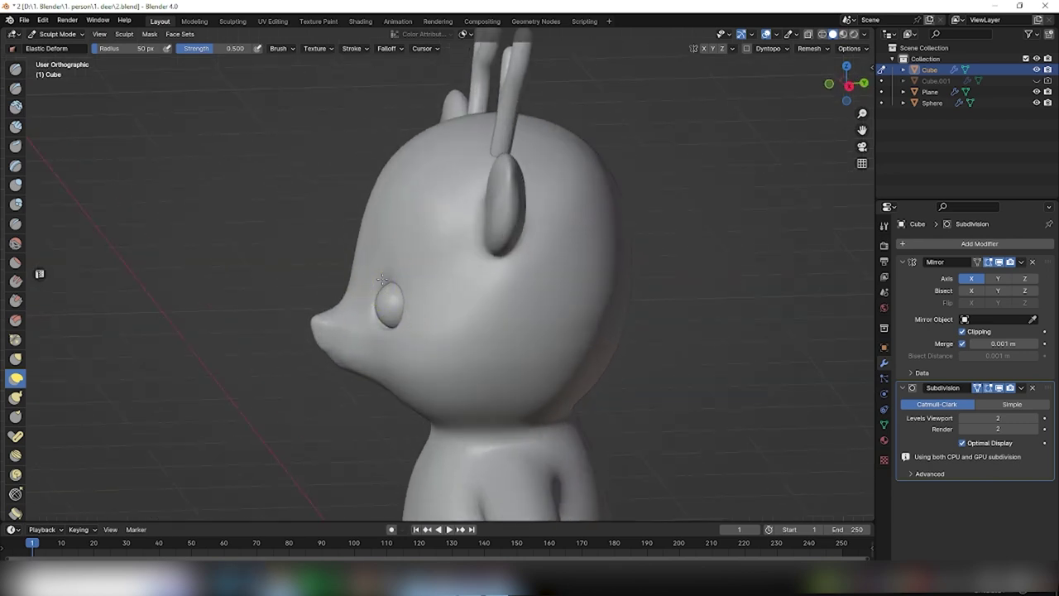
{"action": "scroll", "coordinate": [382, 329], "scroll_direction": "up", "scroll_amount": 3}
{"action": "middle_click_drag", "start_coordinate": [478, 307], "coordinate": [331, 318]}
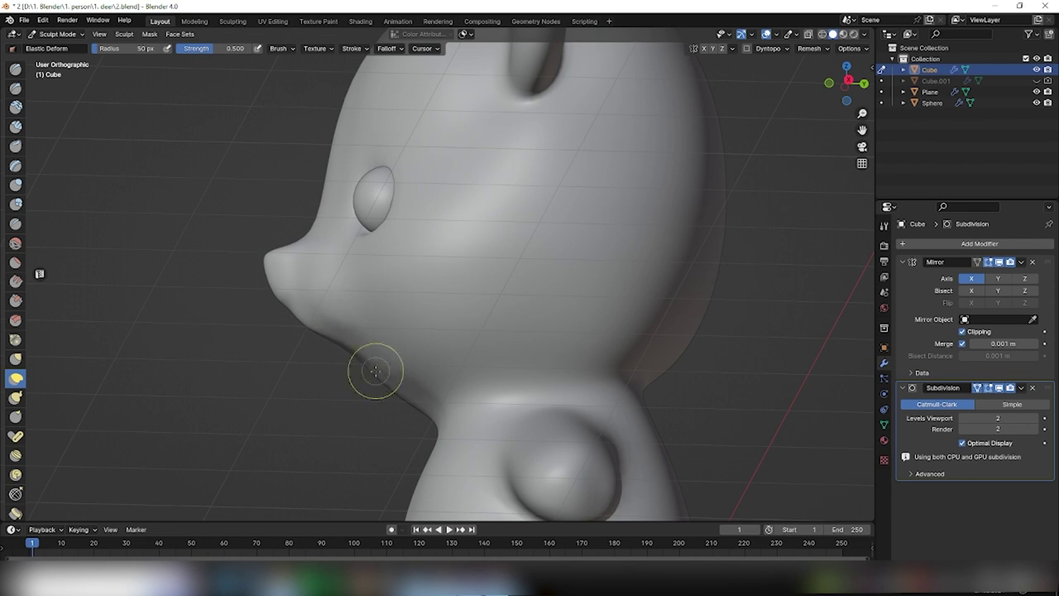
{"action": "scroll", "coordinate": [397, 381], "scroll_direction": "down", "scroll_amount": 3}
{"action": "middle_click_drag", "start_coordinate": [466, 386], "coordinate": [529, 433], "text": "alt"}
{"action": "scroll", "coordinate": [511, 370], "scroll_direction": "up", "scroll_amount": 2}
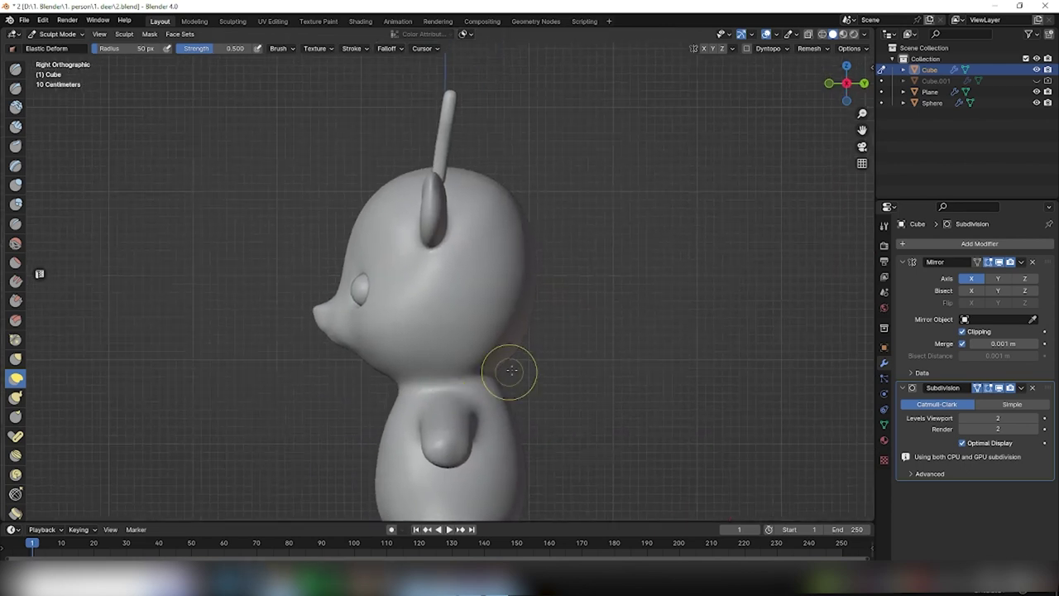
{"action": "scroll", "coordinate": [511, 369], "scroll_direction": "down", "scroll_amount": 2}
{"action": "middle_click_drag", "start_coordinate": [511, 369], "coordinate": [686, 390], "text": "alt"}
{"action": "scroll", "coordinate": [662, 390], "scroll_direction": "up", "scroll_amount": 1}
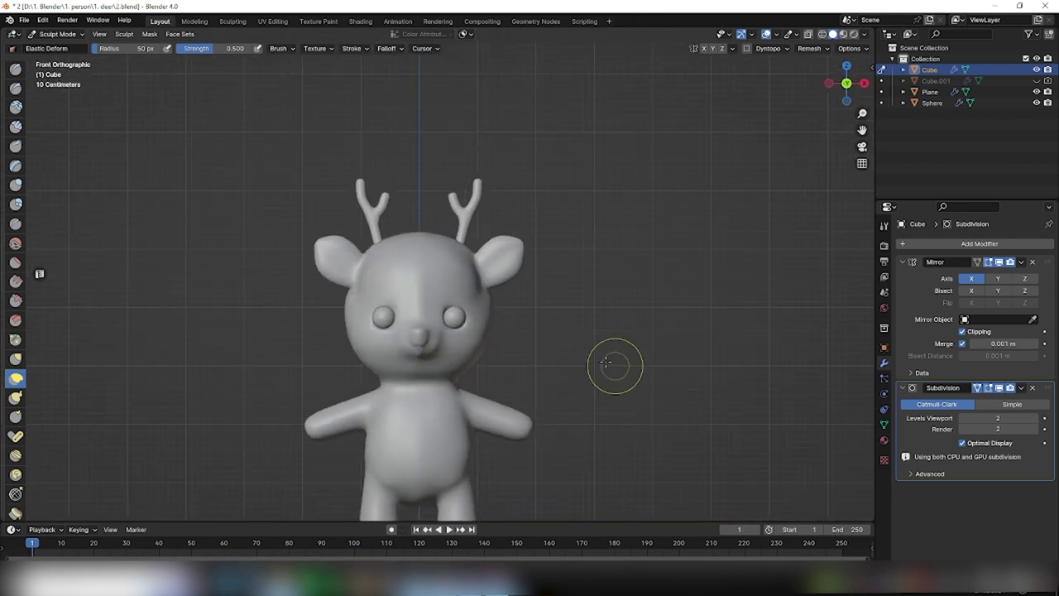
{"action": "left_click", "coordinate": [55, 34]}
{"action": "left_click", "coordinate": [54, 52]}
{"action": "middle_click_drag", "start_coordinate": [608, 396], "coordinate": [397, 369], "text": "alt"}
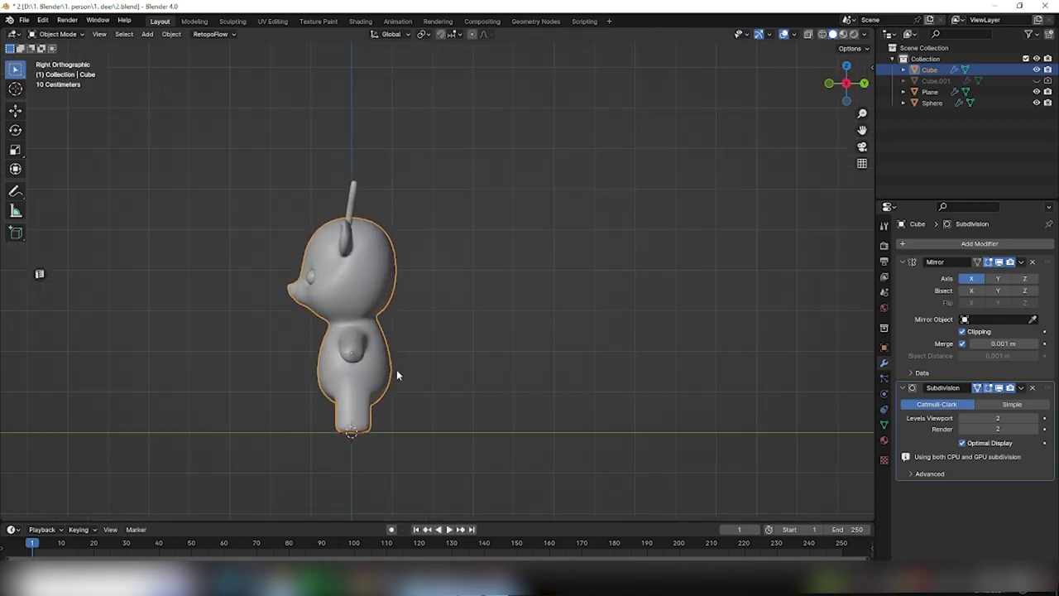
- Select the Cube body, enter Edit Mode, check the Mirror modifier options, and face the lower back
{"action": "scroll", "coordinate": [417, 386], "scroll_direction": "up", "scroll_amount": 2}
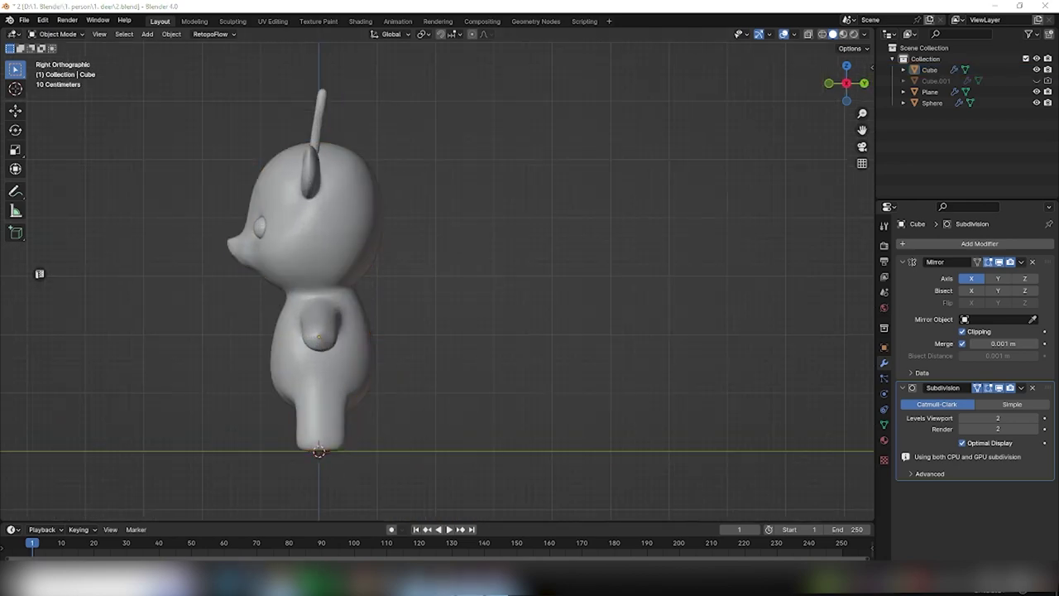
{"action": "left_click", "coordinate": [362, 360]}
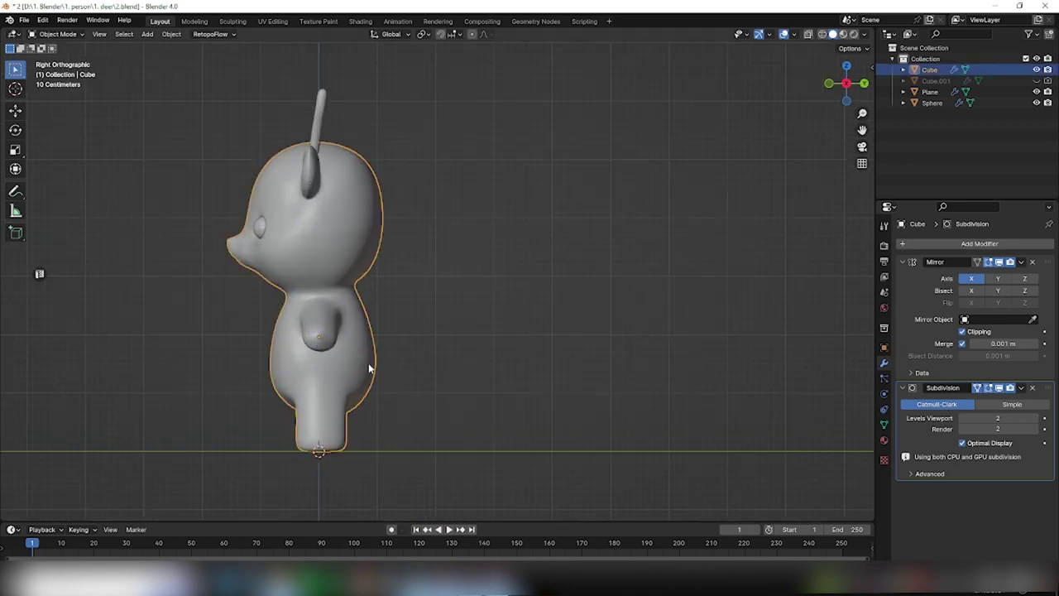
{"action": "key", "text": "Tab"}
{"action": "middle_click_drag", "start_coordinate": [371, 366], "coordinate": [327, 404]}
{"action": "left_click", "coordinate": [1021, 262]}
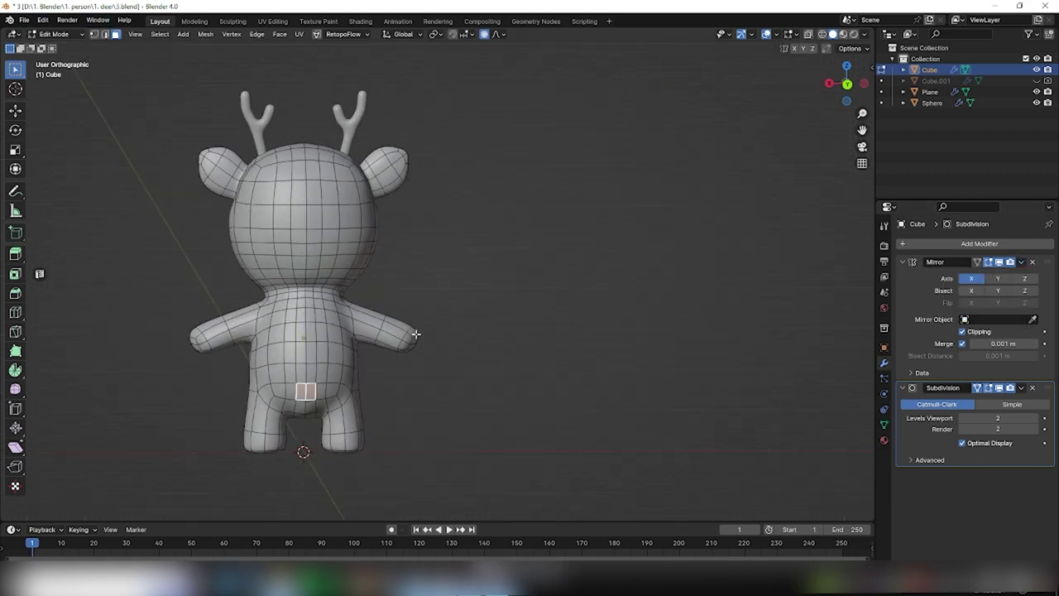
{"action": "key", "text": "Tab"}
{"action": "left_click", "coordinate": [1021, 261]}
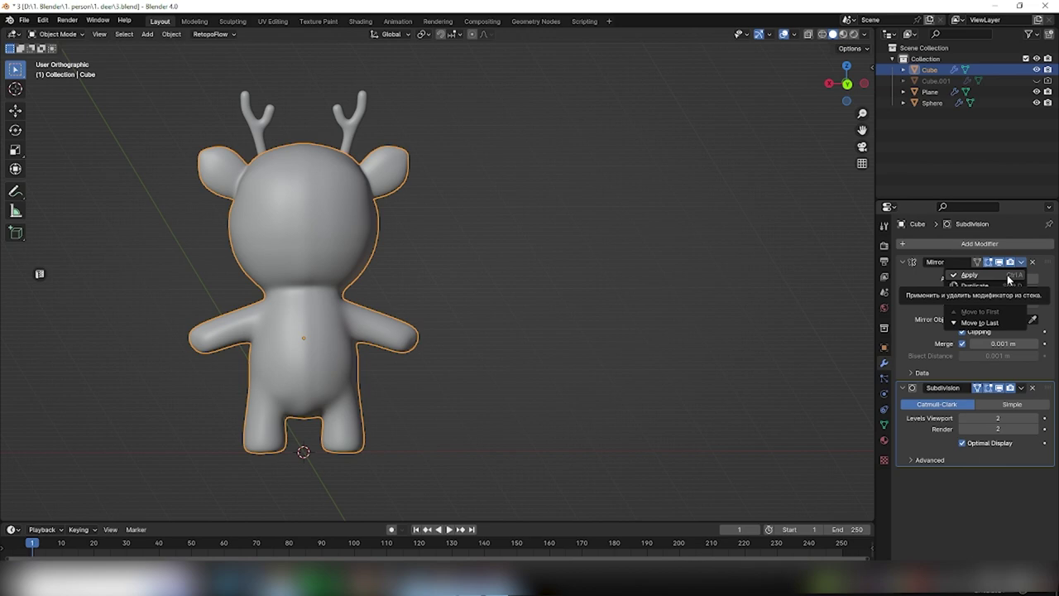
{"action": "key", "text": "Tab"}
{"action": "middle_click_drag", "start_coordinate": [366, 374], "coordinate": [536, 397]}
{"action": "scroll", "coordinate": [276, 368], "scroll_direction": "up", "scroll_amount": 2}
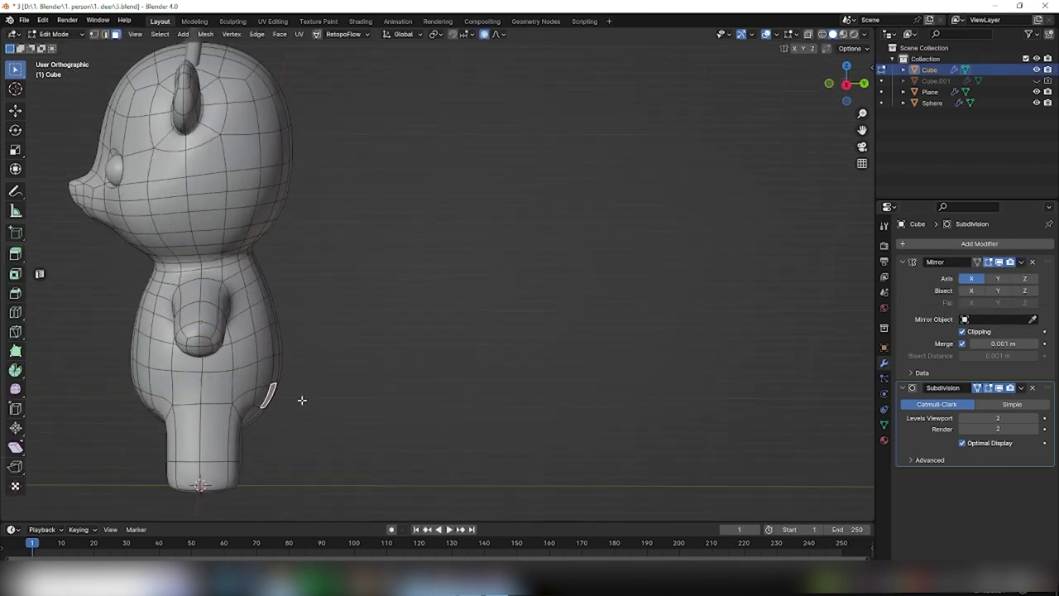
{"action": "middle_click_drag", "start_coordinate": [302, 399], "coordinate": [281, 389]}
{"action": "scroll", "coordinate": [259, 351], "scroll_direction": "up", "scroll_amount": 2}
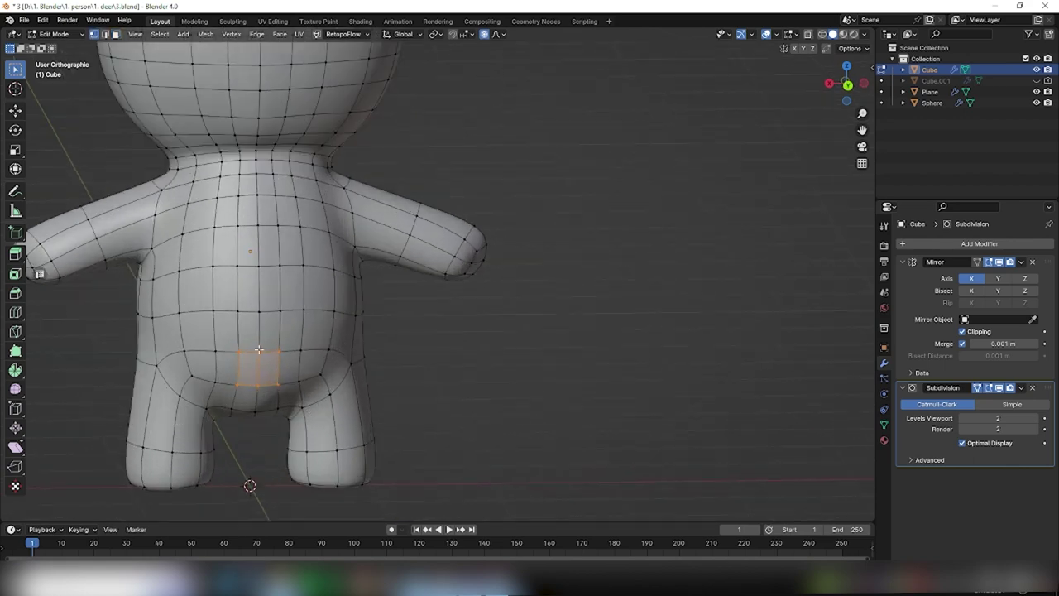
- Inset the lower-back faces and round the patch into a circle
{"action": "right_click", "coordinate": [265, 364]}
{"action": "left_click", "coordinate": [261, 363]}
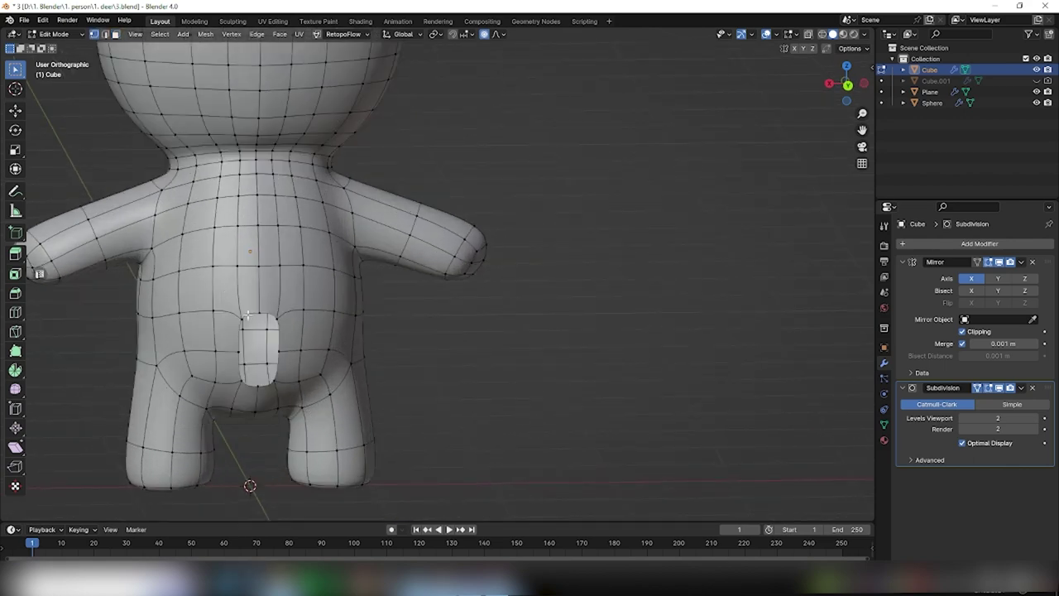
{"action": "left_click", "coordinate": [202, 37]}
{"action": "left_click", "coordinate": [339, 102]}
{"action": "key", "text": "Escape"}
{"action": "right_click", "coordinate": [249, 91]}
{"action": "left_click", "coordinate": [248, 95]}
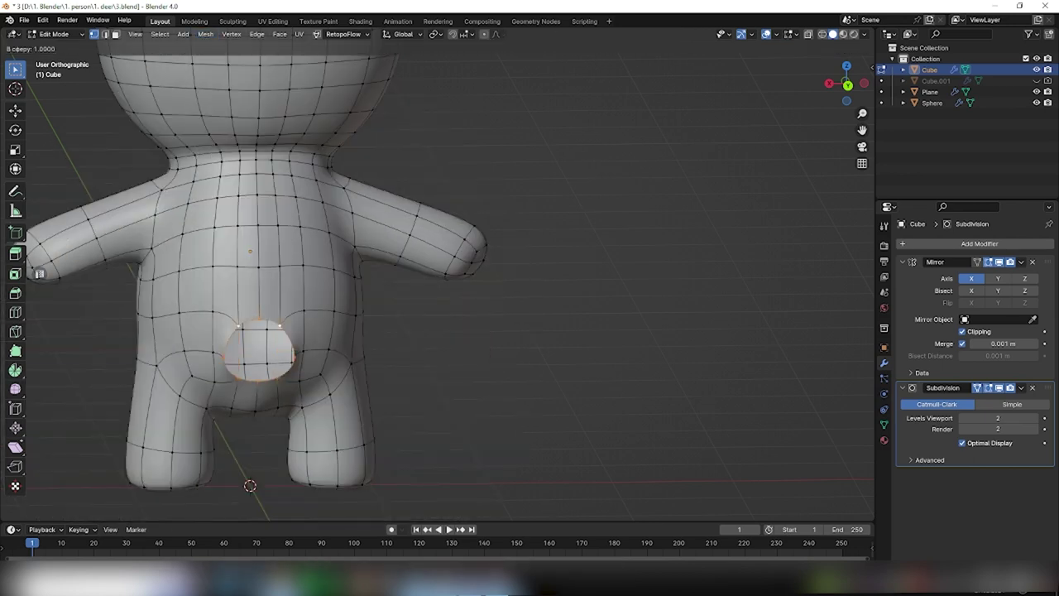
{"action": "key", "text": "Return"}
- Shrink the circular patch, shift its top edge, and scale it along Y
{"action": "mouse_move", "coordinate": [359, 347]}
{"action": "middle_mouse_down"}
{"action": "mouse_move", "coordinate": [323, 383]}
{"action": "mouse_move", "coordinate": [296, 364]}
{"action": "mouse_move", "coordinate": [174, 363]}
{"action": "middle_mouse_up"}
{"action": "key", "text": "s"}
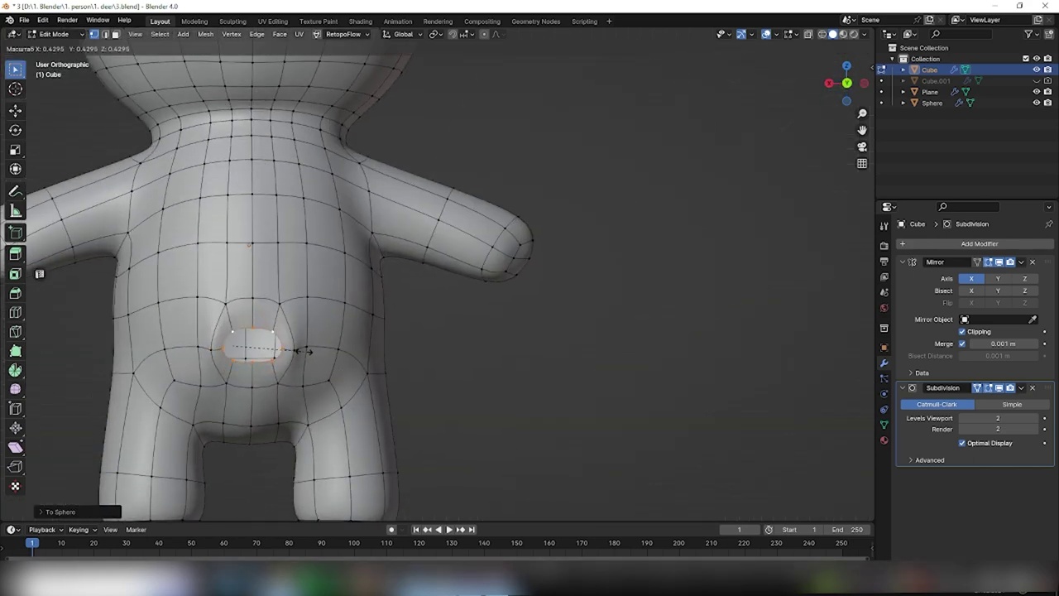
{"action": "left_click", "coordinate": [303, 350]}
{"action": "mouse_move", "coordinate": [298, 378]}
{"action": "middle_mouse_down"}
{"action": "mouse_move", "coordinate": [276, 342]}
{"action": "mouse_move", "coordinate": [218, 359]}
{"action": "mouse_move", "coordinate": [248, 389]}
{"action": "mouse_move", "coordinate": [187, 354]}
{"action": "mouse_move", "coordinate": [383, 425]}
{"action": "mouse_move", "coordinate": [374, 422]}
{"action": "middle_mouse_up"}
{"action": "key", "text": "KP_7"}
{"action": "key", "text": "g"}
{"action": "left_click", "coordinate": [166, 376]}
{"action": "key", "text": "KP_3"}
{"action": "key", "text": "s"}
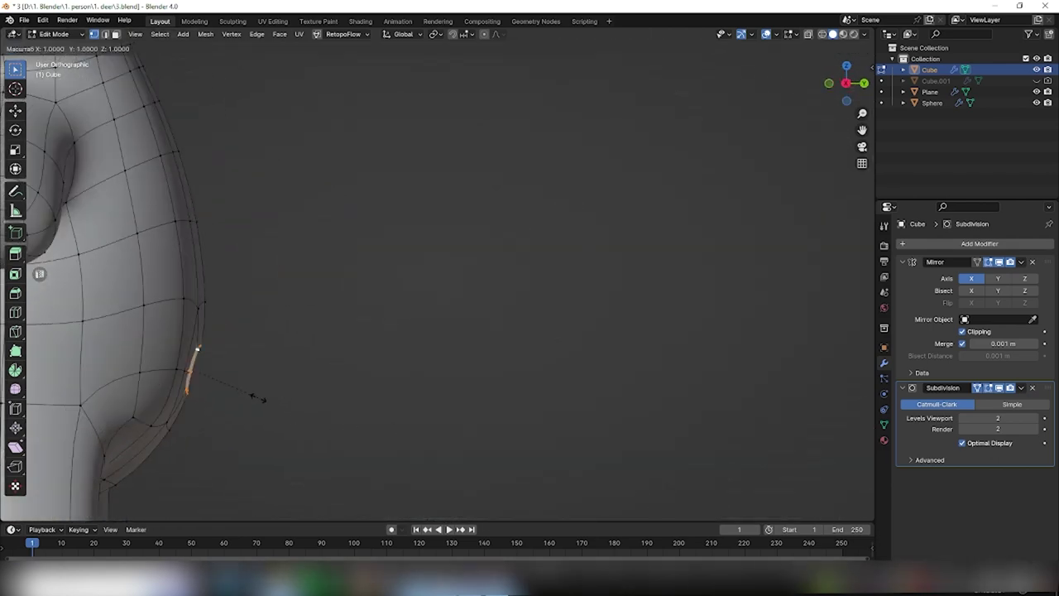
{"action": "key", "text": "y"}
{"action": "left_click", "coordinate": [281, 395]}
- Tilt the tail patch and extrude it out from the body
{"action": "middle_click_drag", "start_coordinate": [296, 425], "coordinate": [218, 382]}
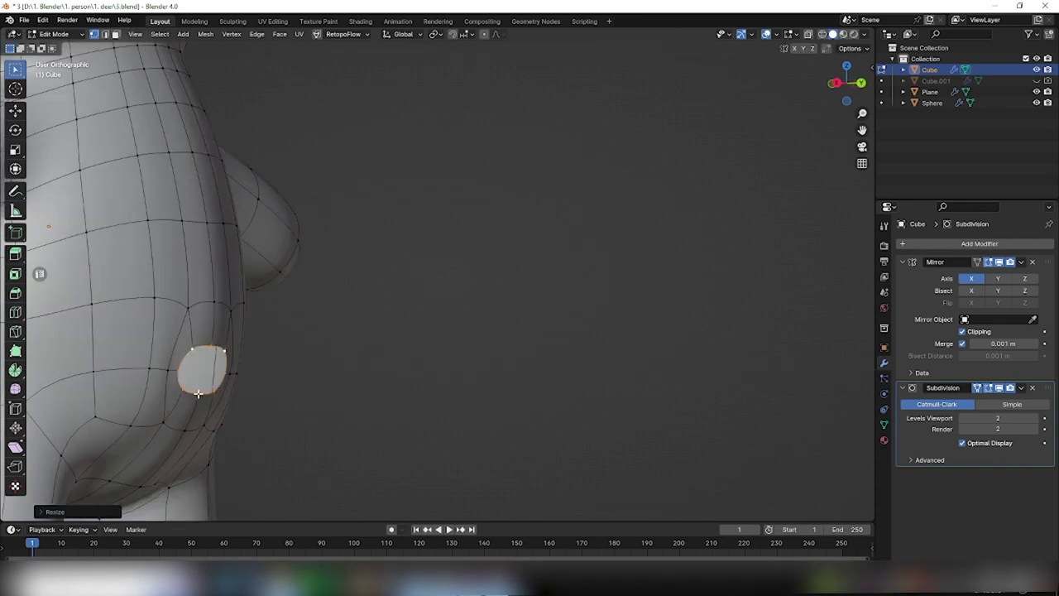
{"action": "middle_click_drag", "start_coordinate": [274, 423], "coordinate": [213, 383]}
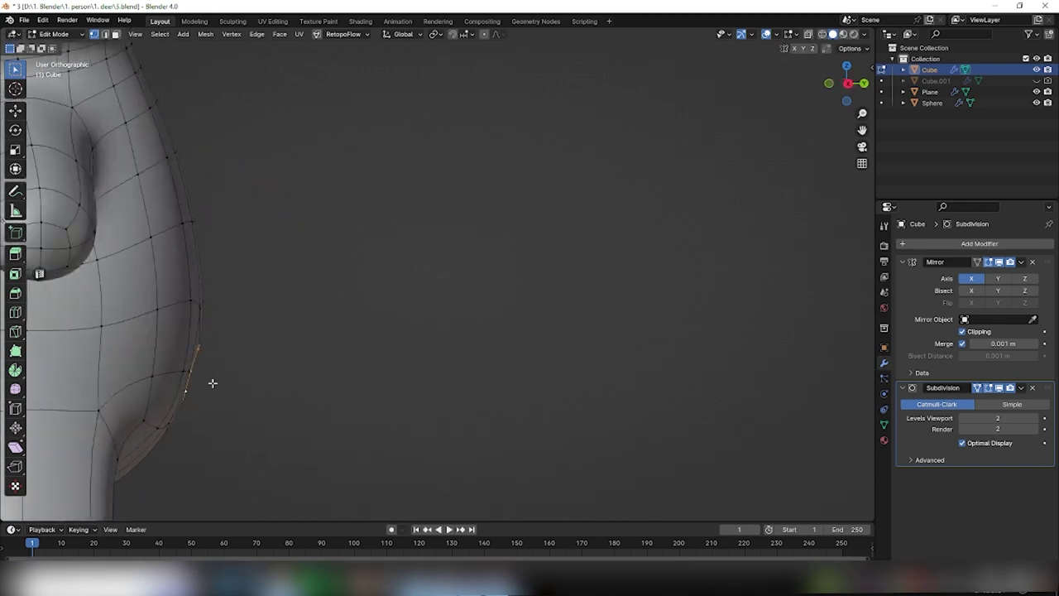
{"action": "key", "text": "r"}
{"action": "left_click", "coordinate": [283, 355]}
{"action": "key", "text": "g"}
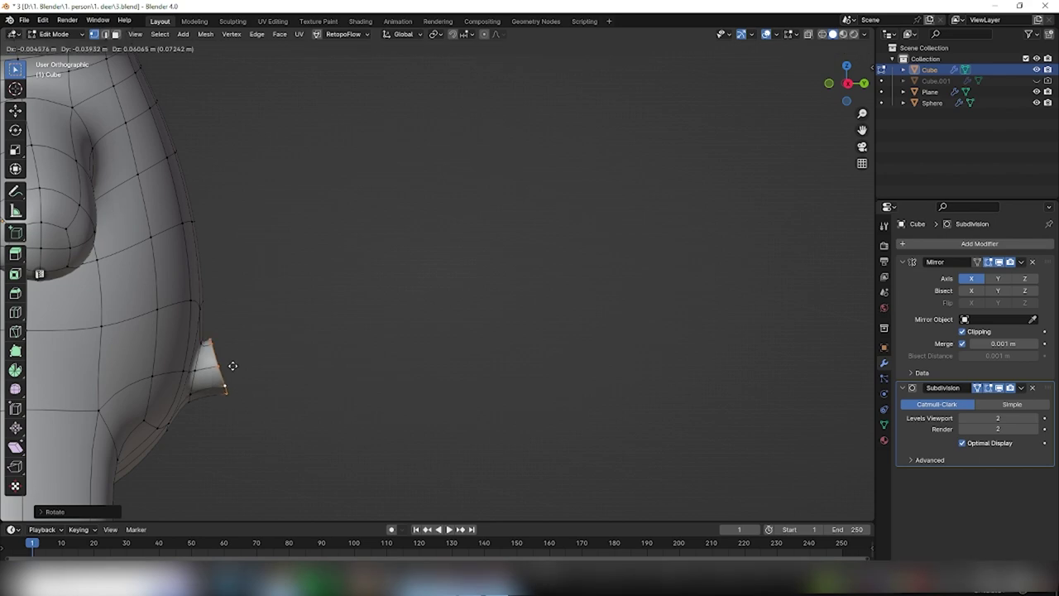
{"action": "right_click", "coordinate": [239, 348]}
- Narrow the tail tip along X and move the tail's end
{"action": "key", "text": "s"}
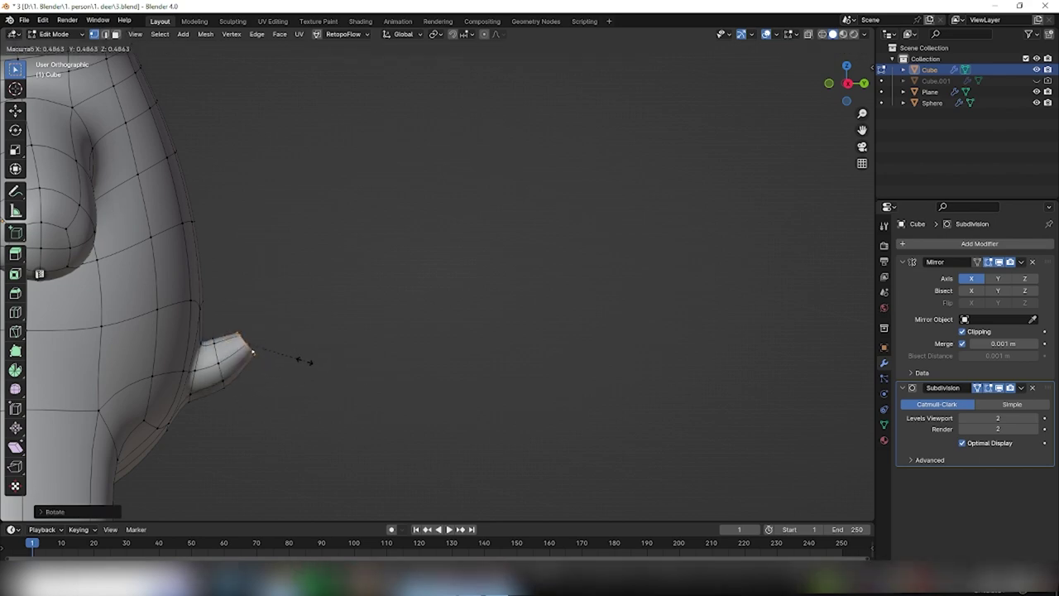
{"action": "middle_click_drag", "start_coordinate": [345, 397], "coordinate": [344, 373]}
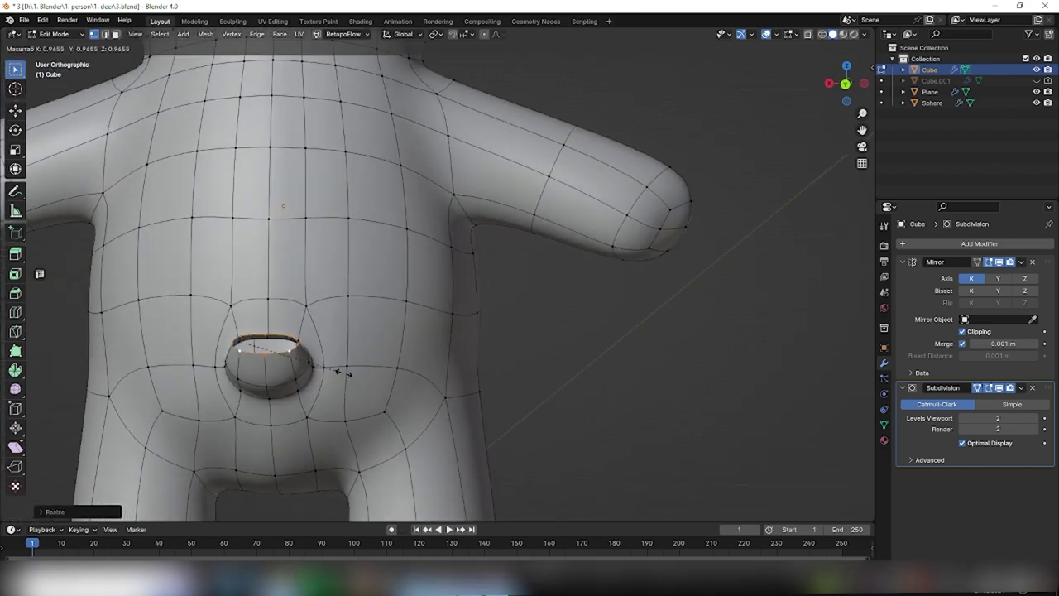
{"action": "key", "text": "y"}
{"action": "key", "text": "x"}
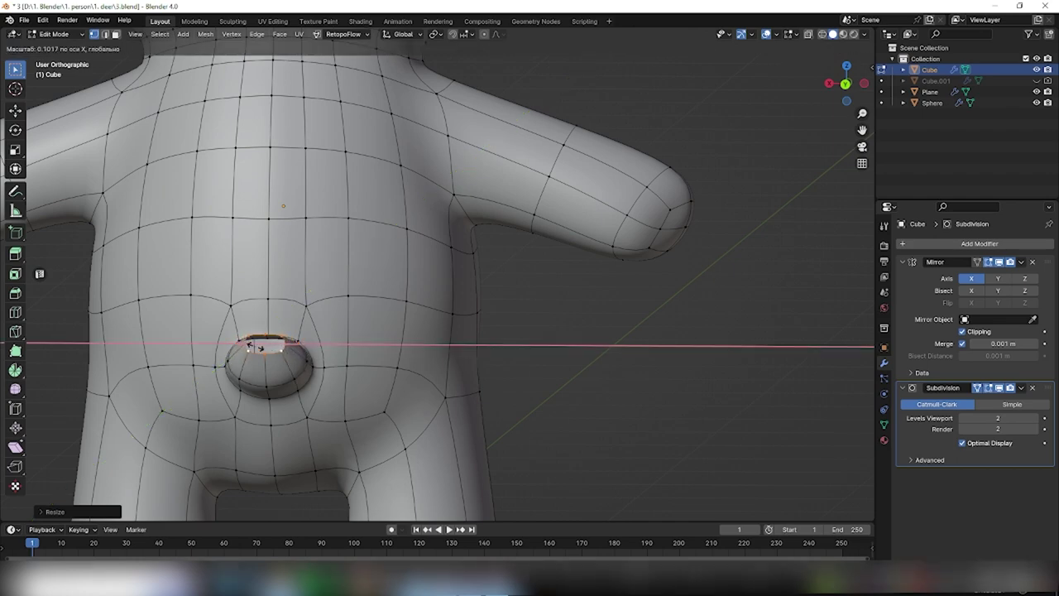
{"action": "left_click", "coordinate": [261, 347]}
{"action": "middle_click_drag", "start_coordinate": [261, 347], "coordinate": [264, 333]}
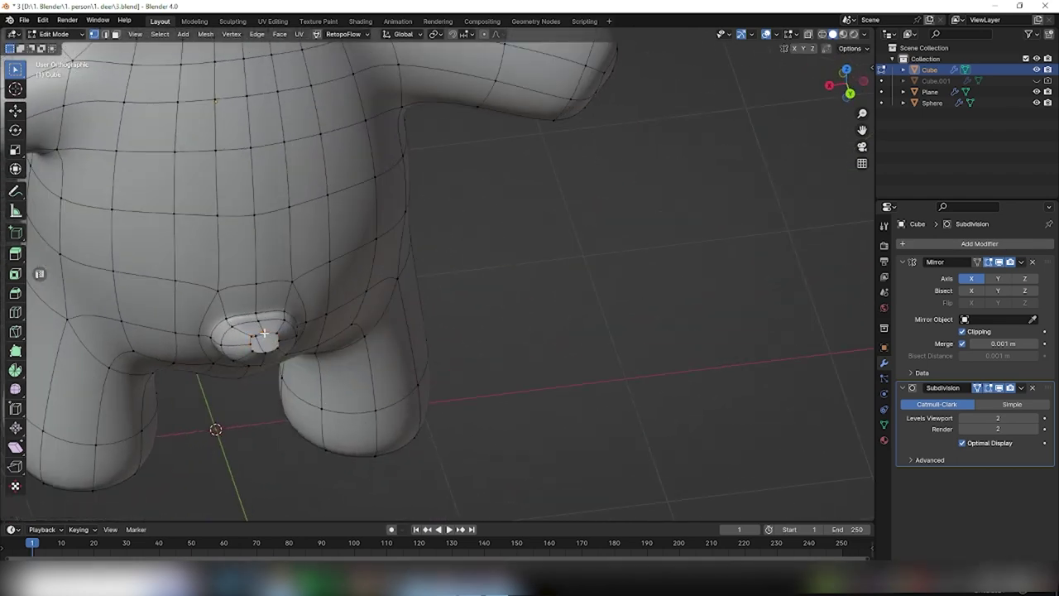
{"action": "scroll", "coordinate": [264, 334], "scroll_direction": "up", "scroll_amount": 5}
{"action": "key", "text": "g"}
{"action": "left_click", "coordinate": [269, 352]}
- Shrink the ring at the tail's end and cap it with a face
{"action": "mouse_move", "coordinate": [269, 352]}
{"action": "middle_mouse_down"}
{"action": "mouse_move", "coordinate": [330, 368]}
{"action": "mouse_move", "coordinate": [240, 311]}
{"action": "middle_mouse_up"}
{"action": "left_click", "coordinate": [240, 306], "text": "alt"}
{"action": "key", "text": "s"}
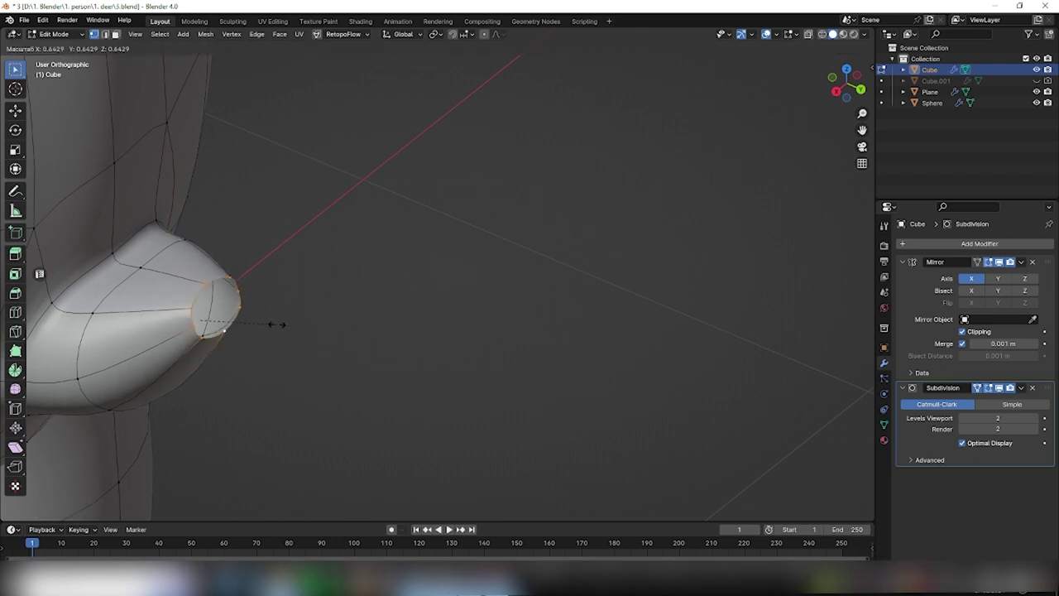
{"action": "key", "text": "z"}
{"action": "key", "text": "x"}
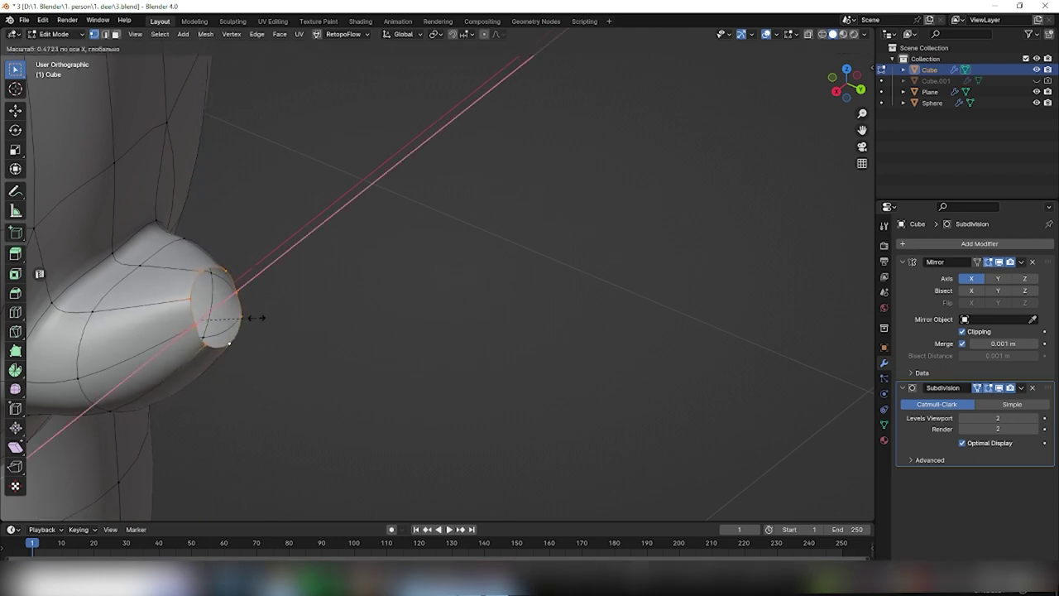
{"action": "left_click", "coordinate": [265, 317]}
{"action": "key", "text": "f"}
- Deselect the whole mesh and zoom out to a side view of the deer
{"action": "middle_click_drag", "start_coordinate": [307, 326], "coordinate": [168, 319]}
{"action": "scroll", "coordinate": [168, 319], "scroll_direction": "up", "scroll_amount": 5}
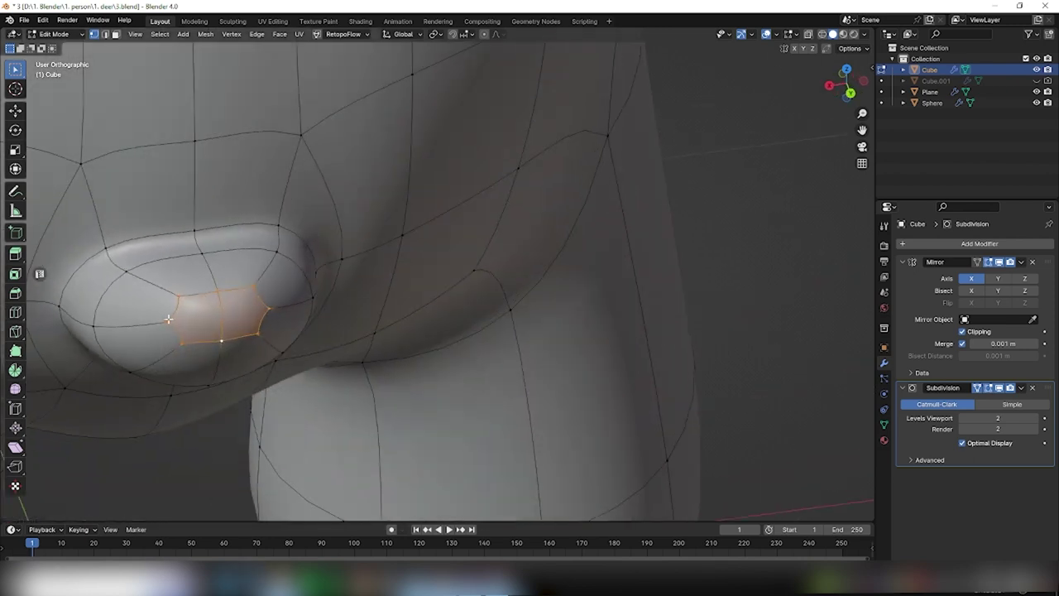
{"action": "left_click", "coordinate": [269, 312]}
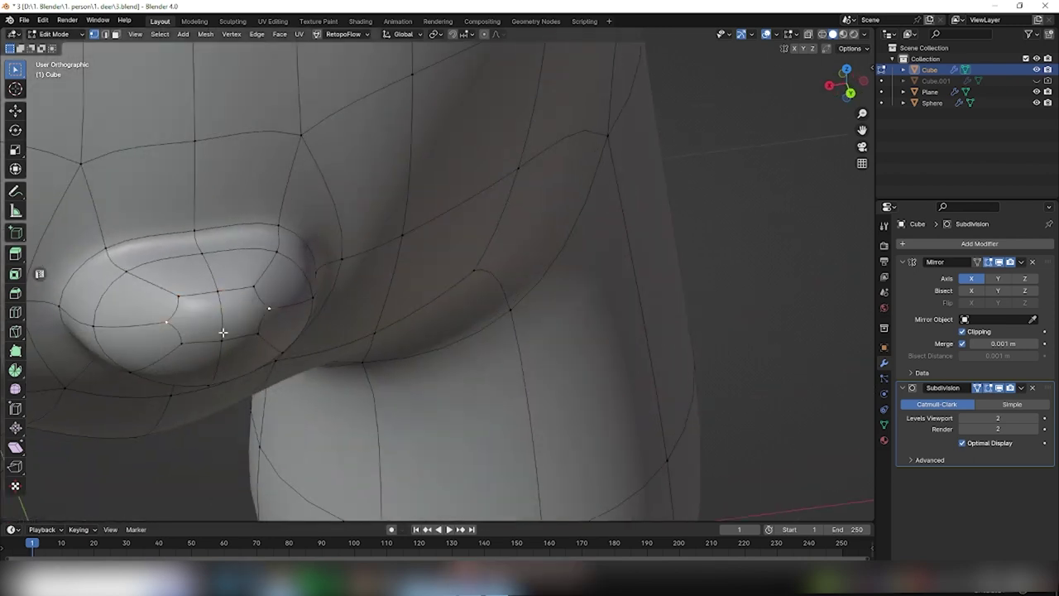
{"action": "key", "text": "alt+a"}
{"action": "middle_click_drag", "start_coordinate": [225, 414], "coordinate": [338, 379]}
{"action": "scroll", "coordinate": [269, 413], "scroll_direction": "down", "scroll_amount": 3}
- Pull a tail vertex with proportional falloff to start lengthening the tail
{"action": "scroll", "coordinate": [269, 413], "scroll_direction": "down", "scroll_amount": 3}
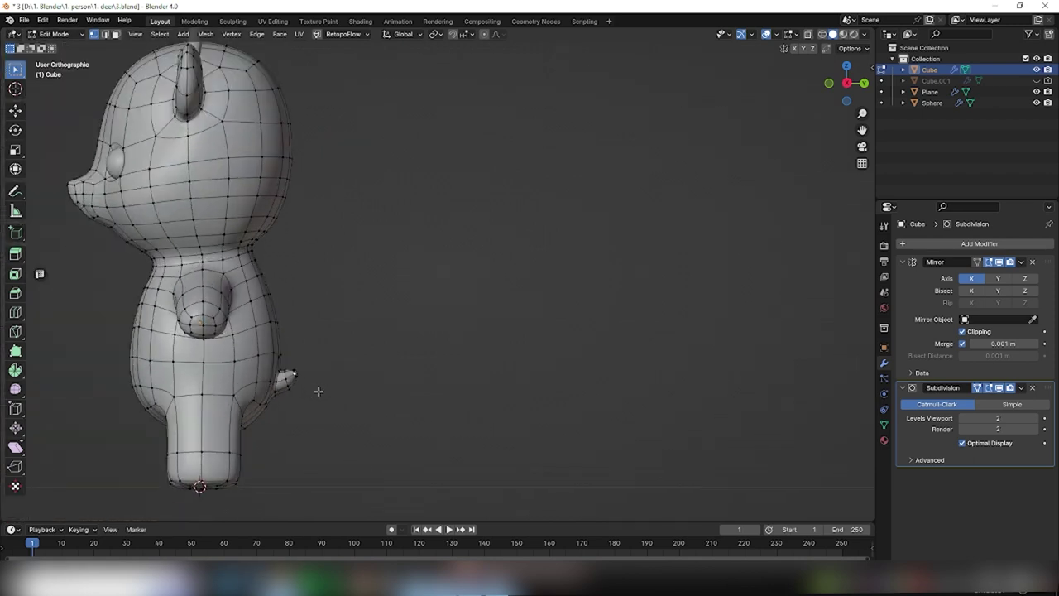
{"action": "scroll", "coordinate": [317, 389], "scroll_direction": "up", "scroll_amount": 3}
{"action": "left_click", "coordinate": [213, 405]}
{"action": "key", "text": "g"}
{"action": "scroll", "coordinate": [212, 406], "scroll_direction": "up", "scroll_amount": 5}
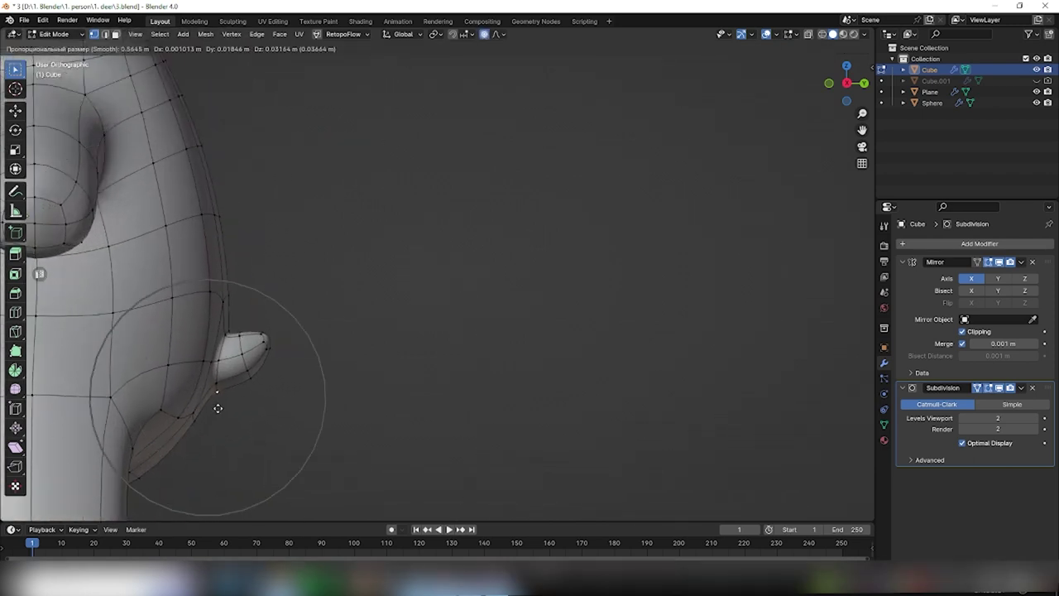
{"action": "scroll", "coordinate": [213, 410], "scroll_direction": "up", "scroll_amount": 3}
{"action": "left_click", "coordinate": [214, 412]}
{"action": "key", "text": "g"}
{"action": "right_click", "coordinate": [230, 320]}
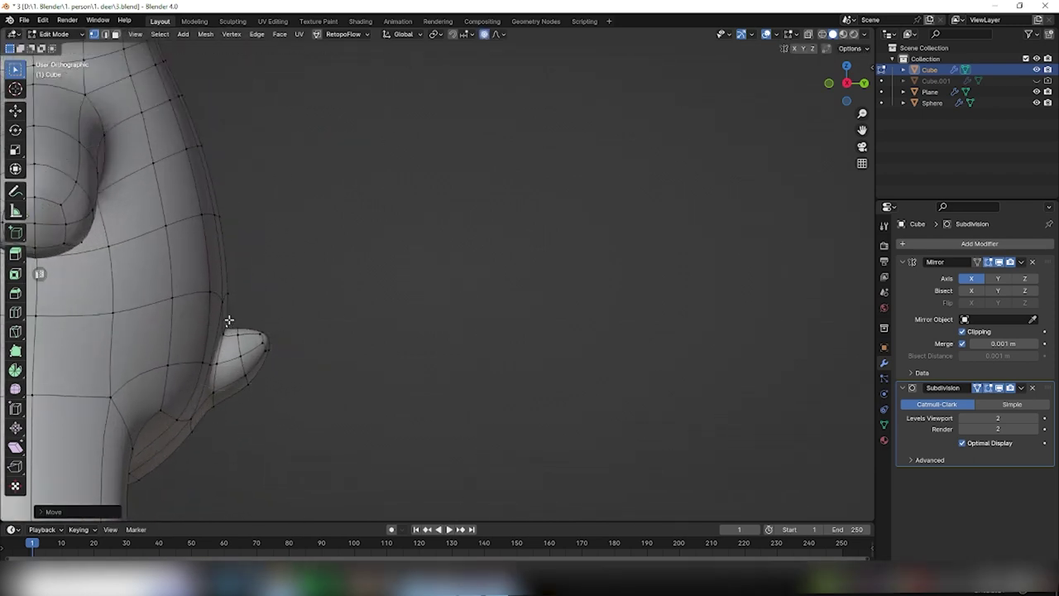
- With X-ray on, box-select the tail tip, then move and rotate it
{"action": "key", "text": "g"}
{"action": "key", "text": "Escape"}
{"action": "key", "text": "alt+z"}
{"action": "left_click_drag", "start_coordinate": [255, 303], "coordinate": [293, 366]}
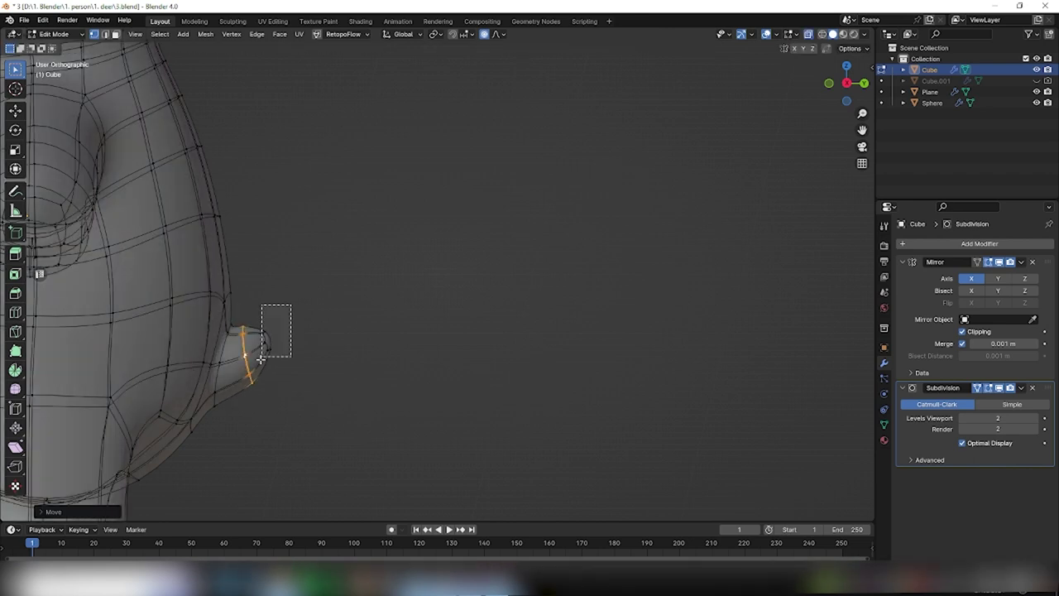
{"action": "key", "text": "g"}
{"action": "left_click", "coordinate": [344, 319]}
{"action": "key", "text": "r"}
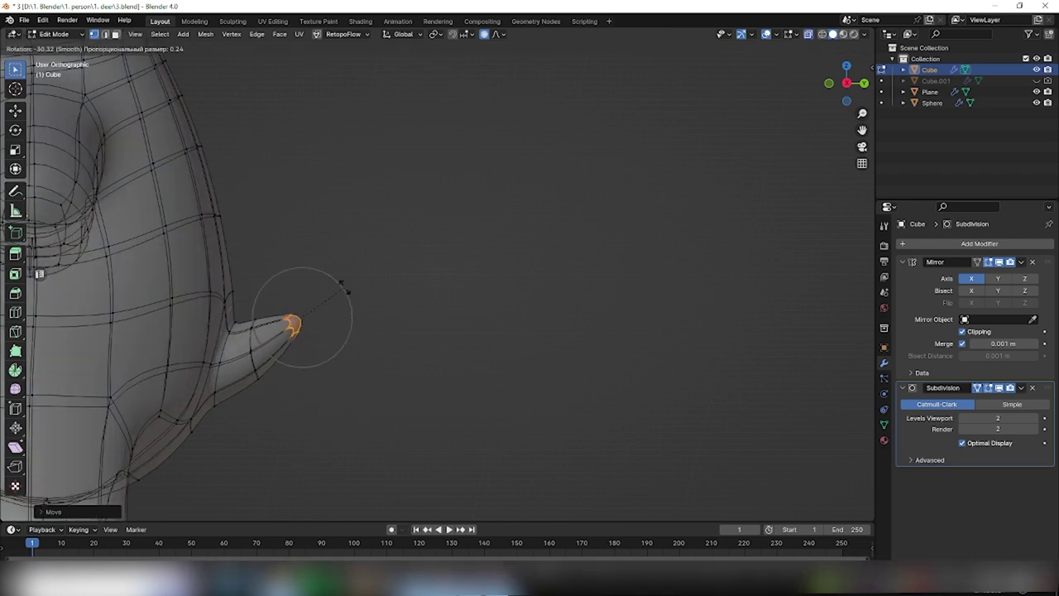
{"action": "left_click", "coordinate": [352, 331]}
{"action": "key", "text": "s"}
{"action": "key", "text": "Escape"}
- Undo an unwanted bulge in the tail and move the tail tip up and outward
{"action": "left_click", "coordinate": [254, 364], "text": "alt"}
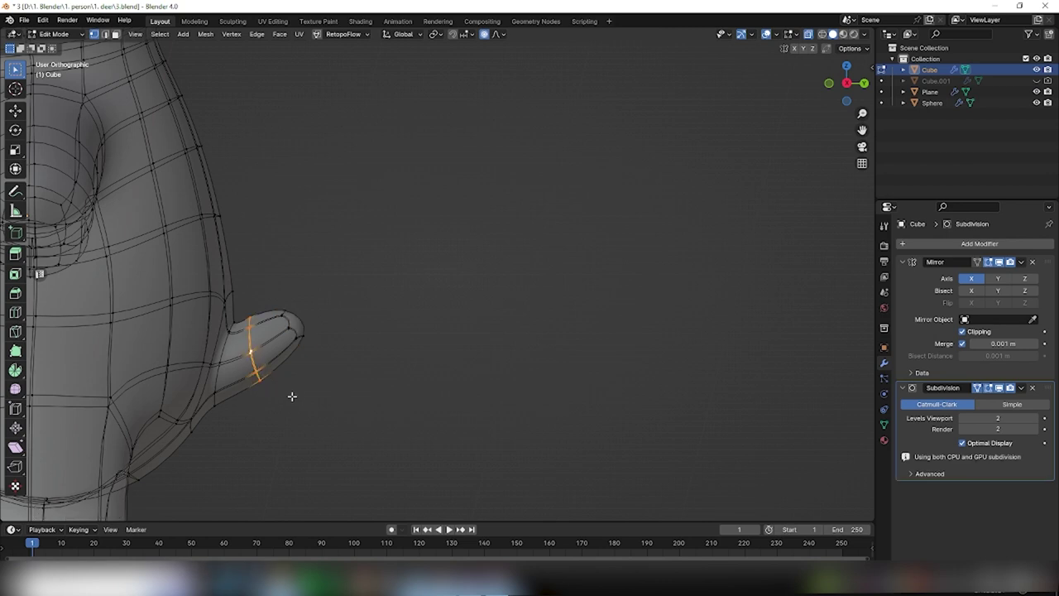
{"action": "key", "text": "s"}
{"action": "right_click", "coordinate": [307, 402]}
{"action": "key", "text": "ctrl+z"}
{"action": "key", "text": "g"}
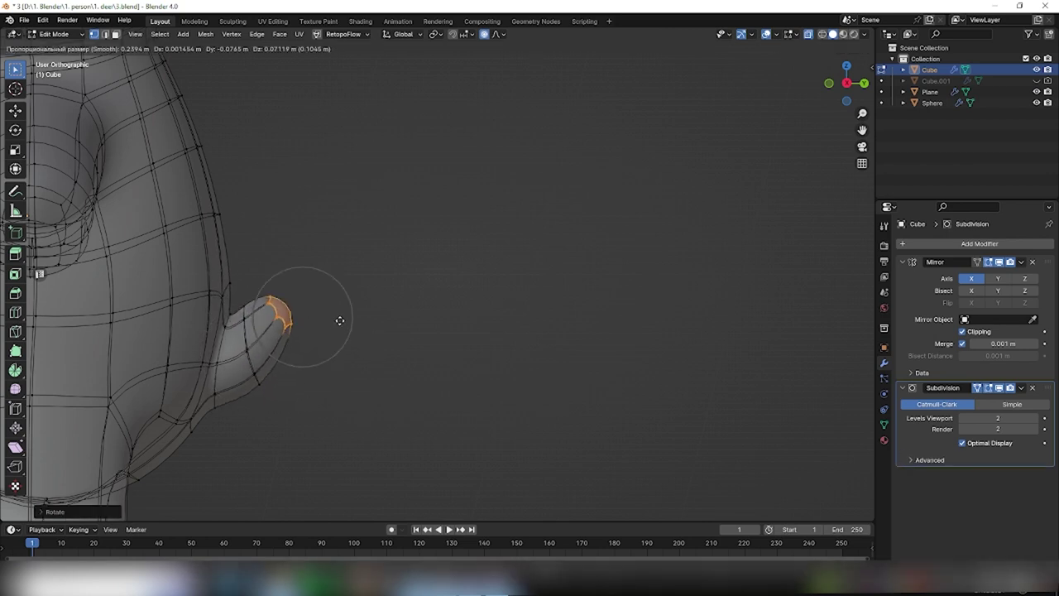
{"action": "left_click", "coordinate": [327, 339]}
- Scale the mid-tail edge loop down to slim the middle of the tail
{"action": "left_click", "coordinate": [217, 402], "text": "alt"}
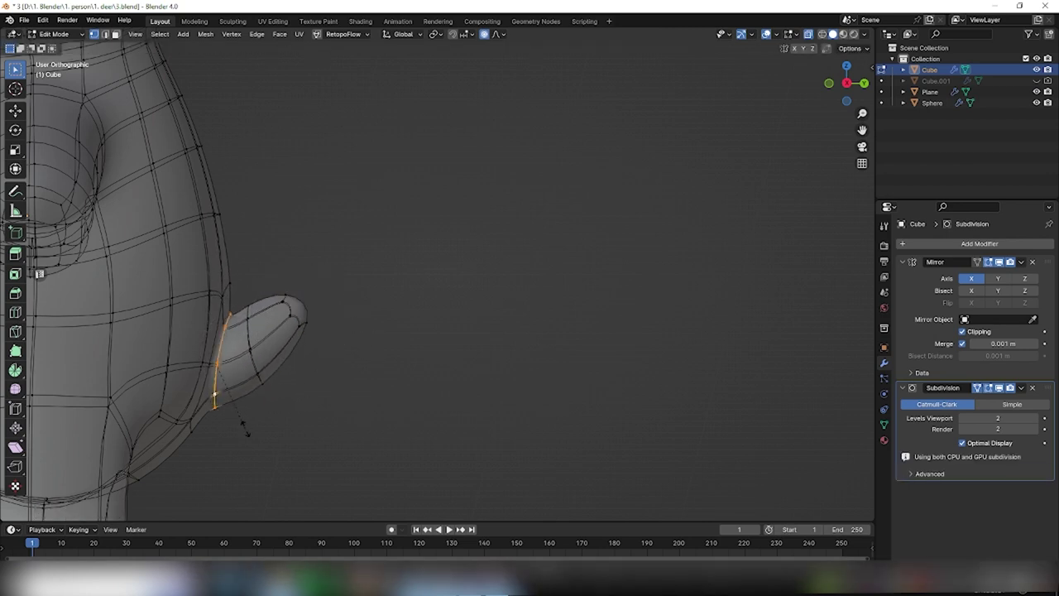
{"action": "left_click", "coordinate": [254, 369], "text": "alt"}
{"action": "key", "text": "s"}
{"action": "left_click", "coordinate": [341, 460]}
{"action": "scroll", "coordinate": [378, 390], "scroll_direction": "down", "scroll_amount": 5}
- In Object Mode, select the deer body and apply its Mirror and Subdivision modifiers
{"action": "key", "text": "Tab"}
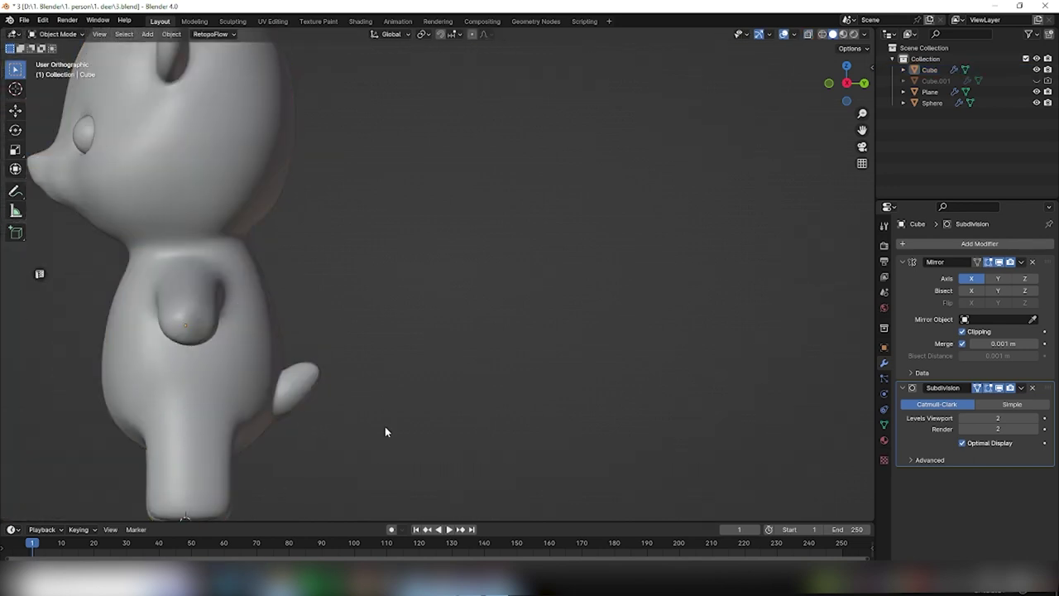
{"action": "mouse_move", "coordinate": [385, 430]}
{"action": "middle_mouse_down"}
{"action": "mouse_move", "coordinate": [259, 425]}
{"action": "mouse_move", "coordinate": [404, 469]}
{"action": "mouse_move", "coordinate": [395, 447]}
{"action": "middle_mouse_up"}
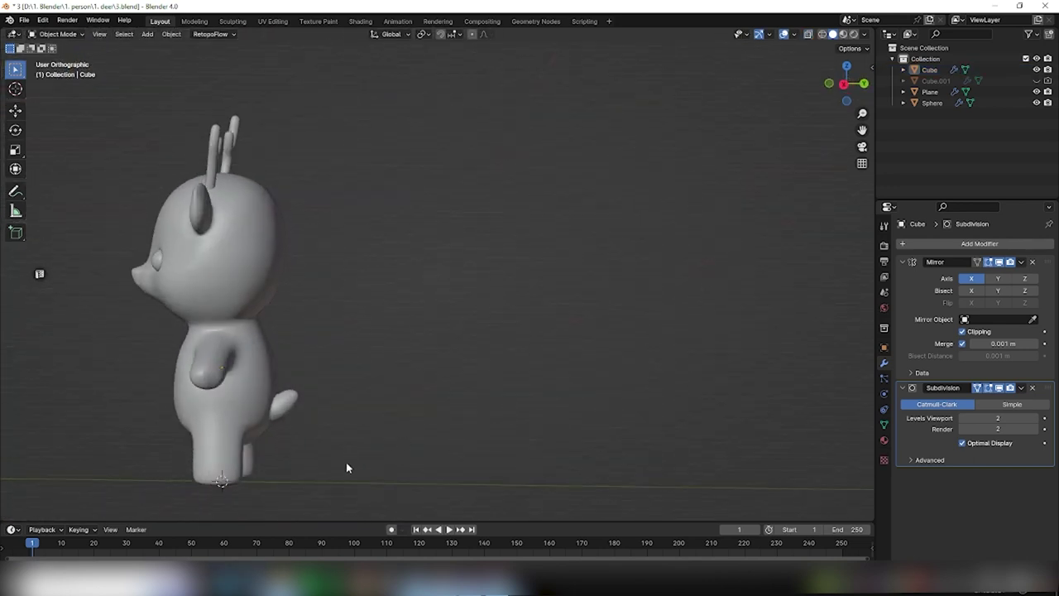
{"action": "key", "text": "KP_Decimal"}
{"action": "mouse_move", "coordinate": [236, 451]}
{"action": "middle_mouse_down"}
{"action": "mouse_move", "coordinate": [437, 338]}
{"action": "mouse_move", "coordinate": [471, 402]}
{"action": "mouse_move", "coordinate": [543, 407]}
{"action": "mouse_move", "coordinate": [419, 324]}
{"action": "middle_mouse_up"}
{"action": "left_click", "coordinate": [344, 367]}
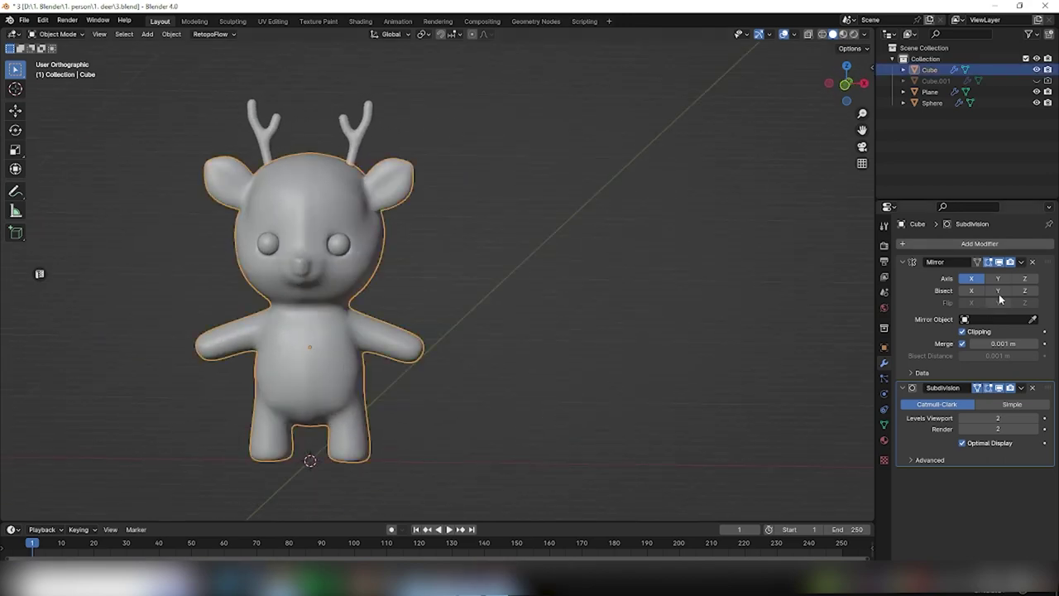
{"action": "key", "text": "ctrl+a"}
{"action": "key", "text": "ctrl+a"}
- Check the dense applied mesh with the wireframe overlay, then put the deer in Sculpt Mode
{"action": "left_click", "coordinate": [622, 305]}
{"action": "left_click", "coordinate": [794, 35]}
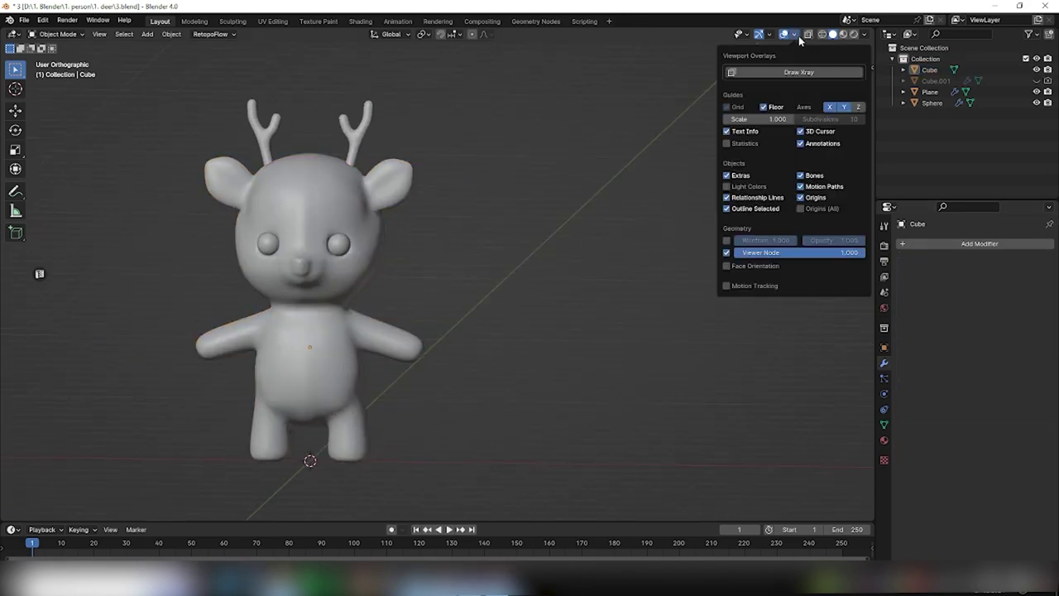
{"action": "key", "text": "Tab"}
{"action": "mouse_move", "coordinate": [493, 259]}
{"action": "middle_mouse_down"}
{"action": "mouse_move", "coordinate": [346, 287]}
{"action": "mouse_move", "coordinate": [507, 286]}
{"action": "mouse_move", "coordinate": [571, 332]}
{"action": "mouse_move", "coordinate": [550, 348]}
{"action": "middle_mouse_up"}
{"action": "key", "text": "Tab"}
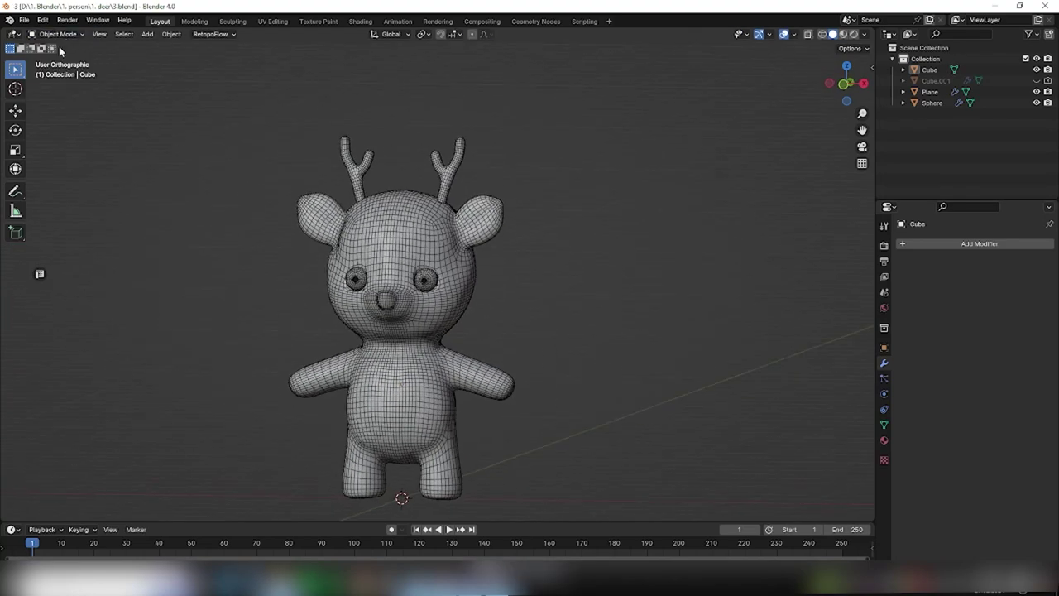
{"action": "left_click", "coordinate": [58, 34]}
{"action": "left_click", "coordinate": [62, 76]}
{"action": "left_click", "coordinate": [777, 34]}
{"action": "left_click", "coordinate": [714, 245]}
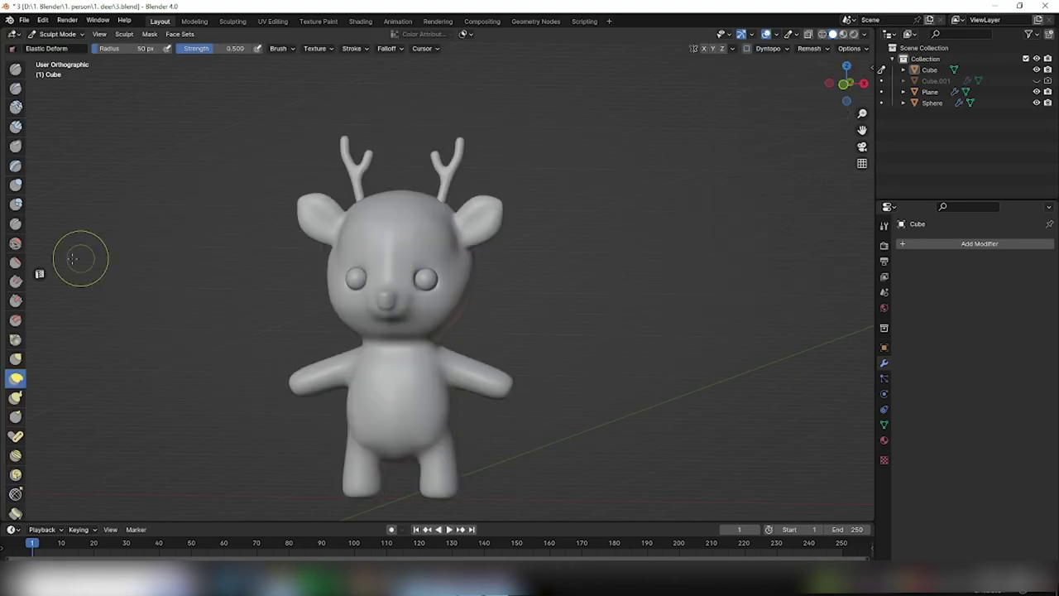
- Smooth the deer's surface with the Smooth brush, working around the body from all sides
{"action": "left_click", "coordinate": [16, 244]}
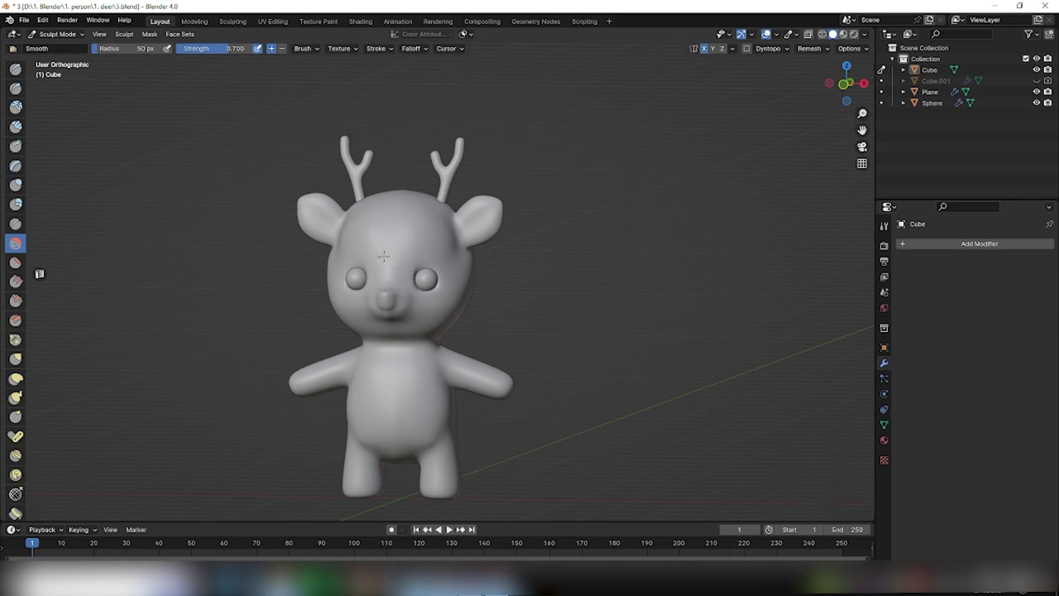
{"action": "key", "text": "KP_3"}
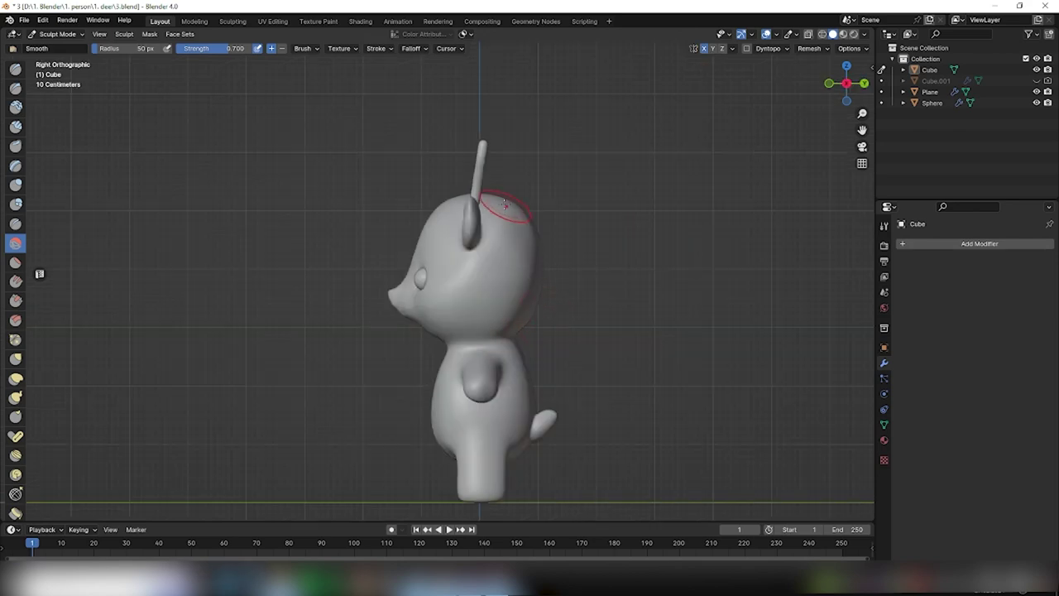
{"action": "mouse_move", "coordinate": [505, 203]}
{"action": "middle_mouse_down"}
{"action": "mouse_move", "coordinate": [538, 324]}
{"action": "mouse_move", "coordinate": [529, 364]}
{"action": "middle_mouse_up"}
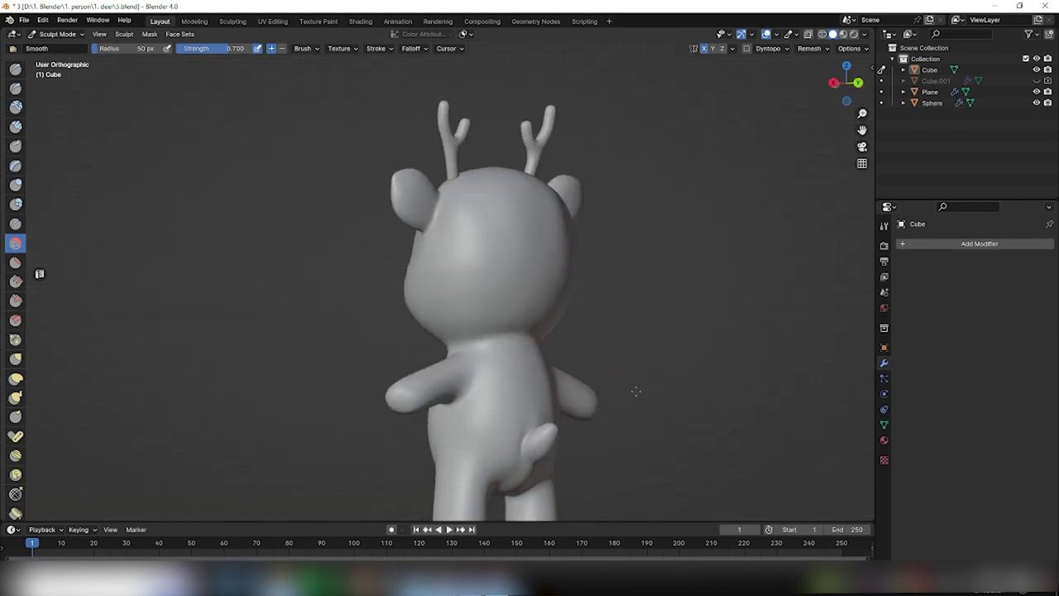
{"action": "mouse_move", "coordinate": [636, 392]}
{"action": "middle_mouse_down"}
{"action": "mouse_move", "coordinate": [420, 354]}
{"action": "mouse_move", "coordinate": [401, 296]}
{"action": "middle_mouse_up"}
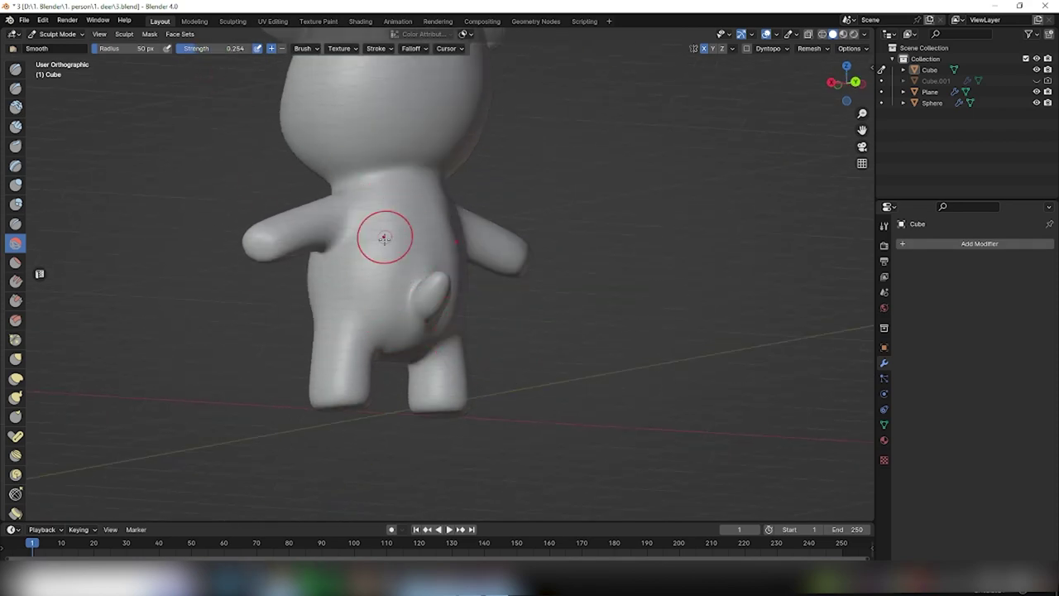
{"action": "middle_click_drag", "start_coordinate": [427, 317], "coordinate": [382, 316]}
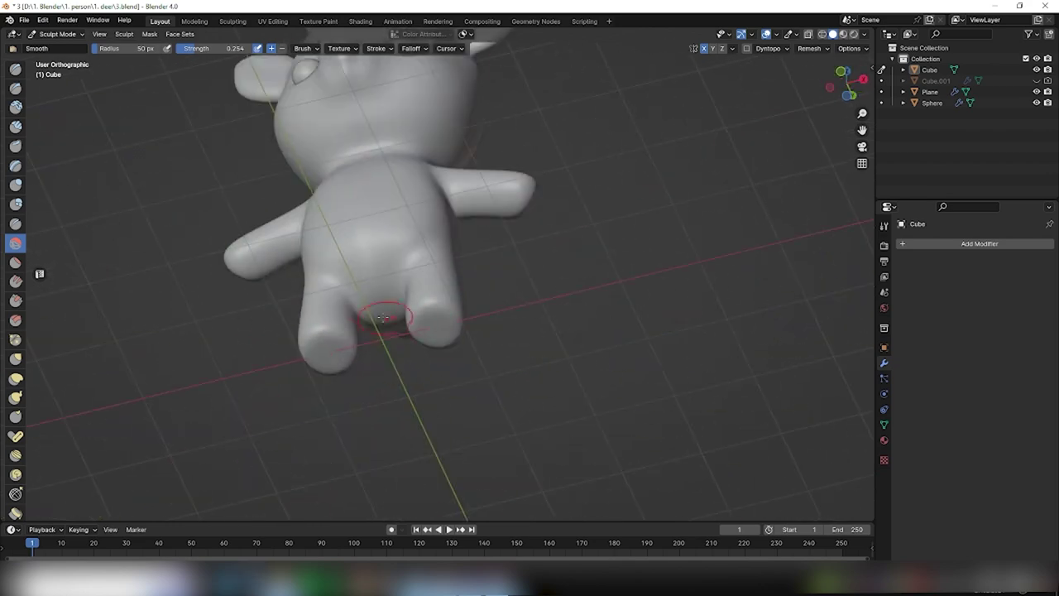
{"action": "middle_click_drag", "start_coordinate": [375, 239], "coordinate": [399, 196]}
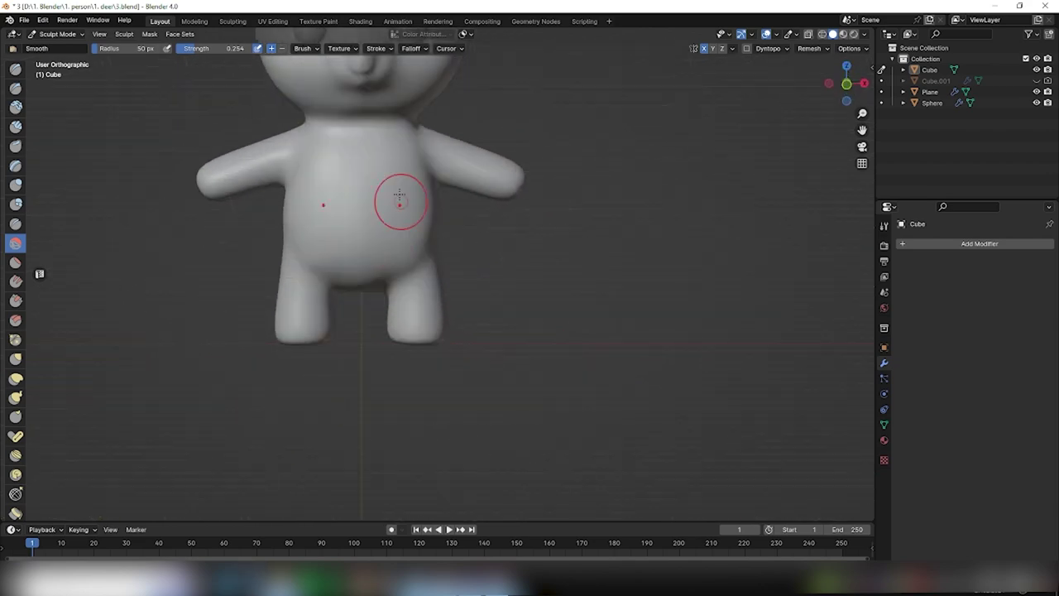
{"action": "middle_click_drag", "start_coordinate": [331, 291], "coordinate": [561, 222]}
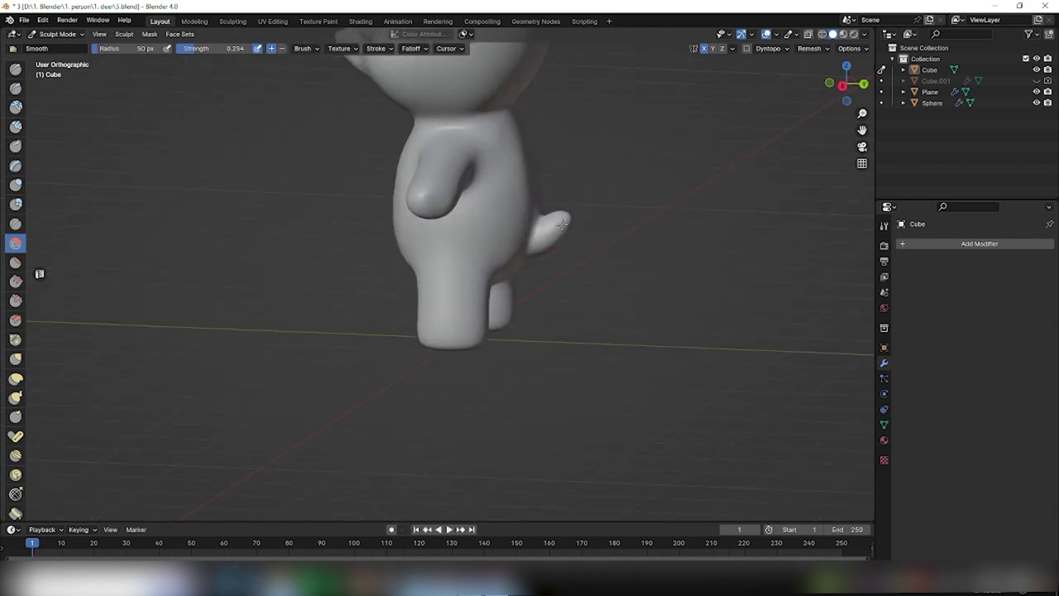
{"action": "middle_click_drag", "start_coordinate": [477, 238], "coordinate": [363, 195]}
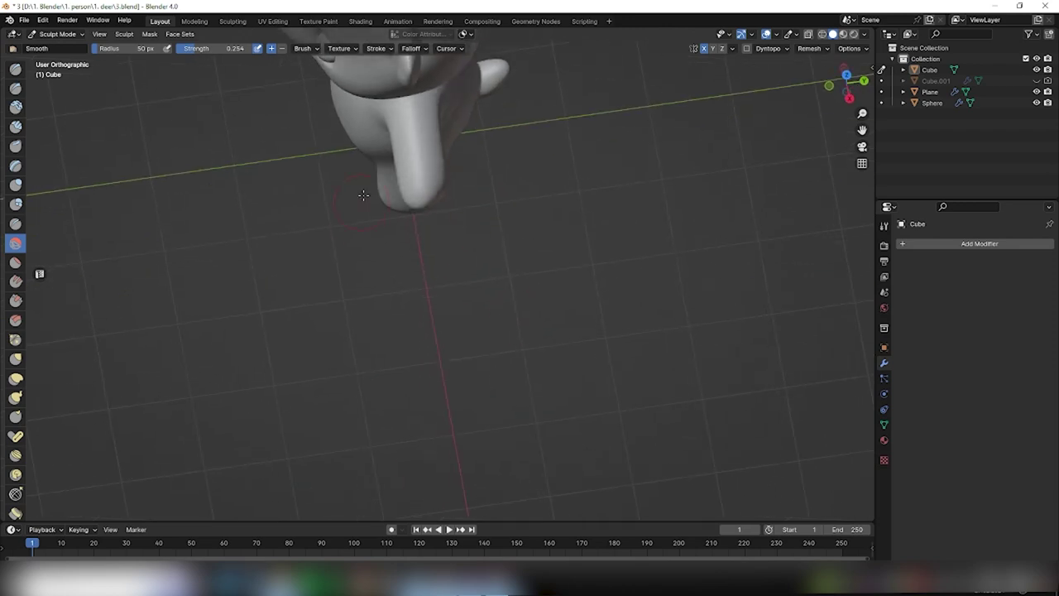
- Use the Grab brush to pull the ear upward into a pointier tip
{"action": "left_click", "coordinate": [16, 361]}
{"action": "key", "text": "KP_7"}
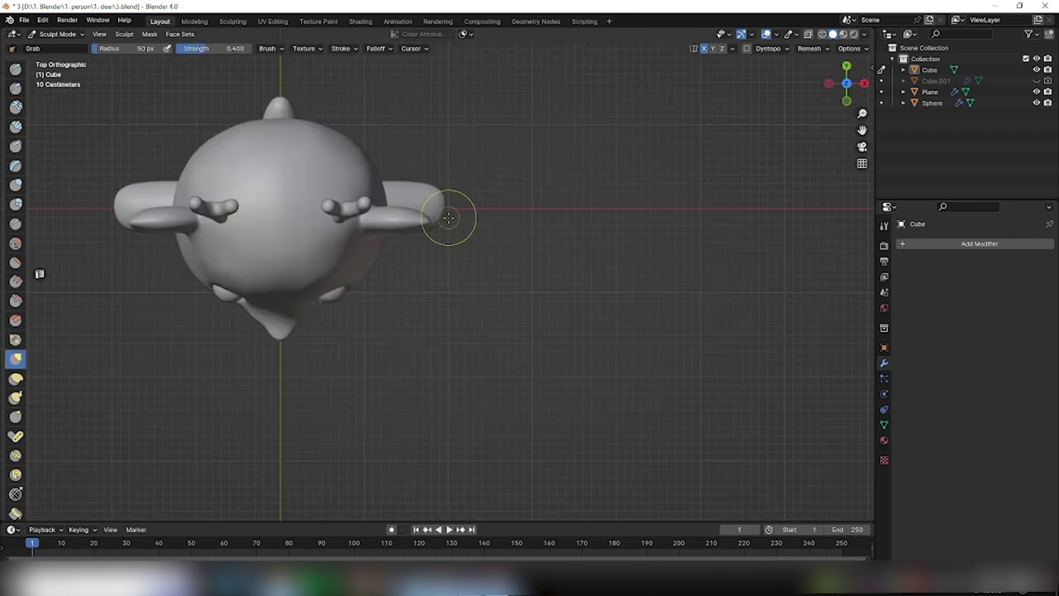
{"action": "left_click", "coordinate": [15, 243]}
{"action": "key", "text": "KP_1"}
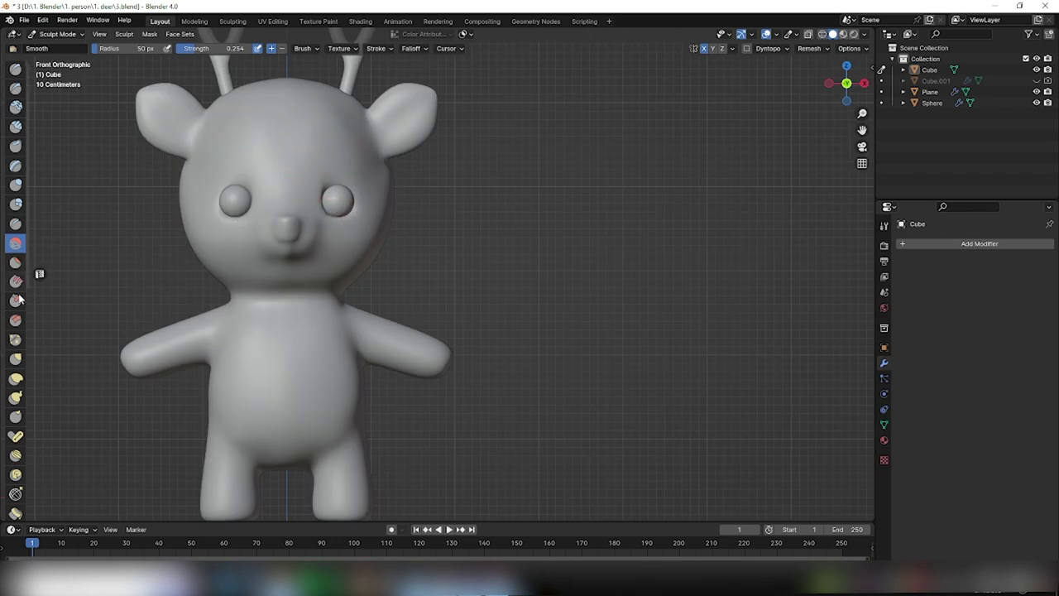
{"action": "left_click", "coordinate": [15, 359]}
{"action": "middle_click_drag", "start_coordinate": [273, 136], "coordinate": [351, 142]}
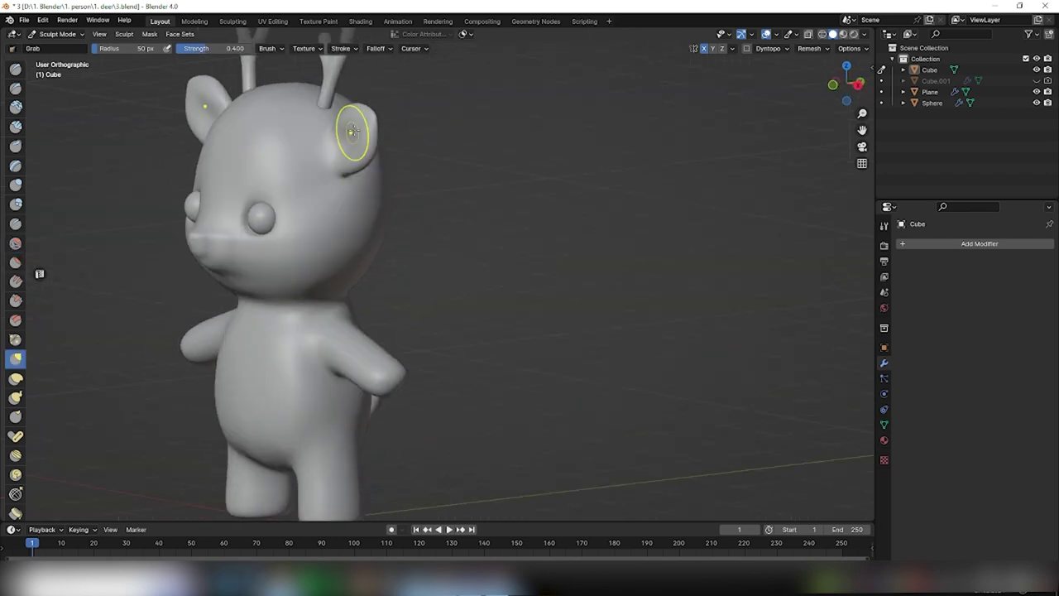
{"action": "mouse_move", "coordinate": [352, 133]}
{"action": "left_mouse_down"}
{"action": "mouse_move", "coordinate": [354, 106]}
{"action": "mouse_move", "coordinate": [355, 165]}
{"action": "left_mouse_up"}
{"action": "mouse_move", "coordinate": [351, 133]}
{"action": "middle_mouse_down"}
{"action": "mouse_move", "coordinate": [548, 161]}
{"action": "mouse_move", "coordinate": [504, 178]}
{"action": "middle_mouse_up"}
- Switch back to the Smooth brush, then return to Object Mode in front view
{"action": "left_click", "coordinate": [15, 244]}
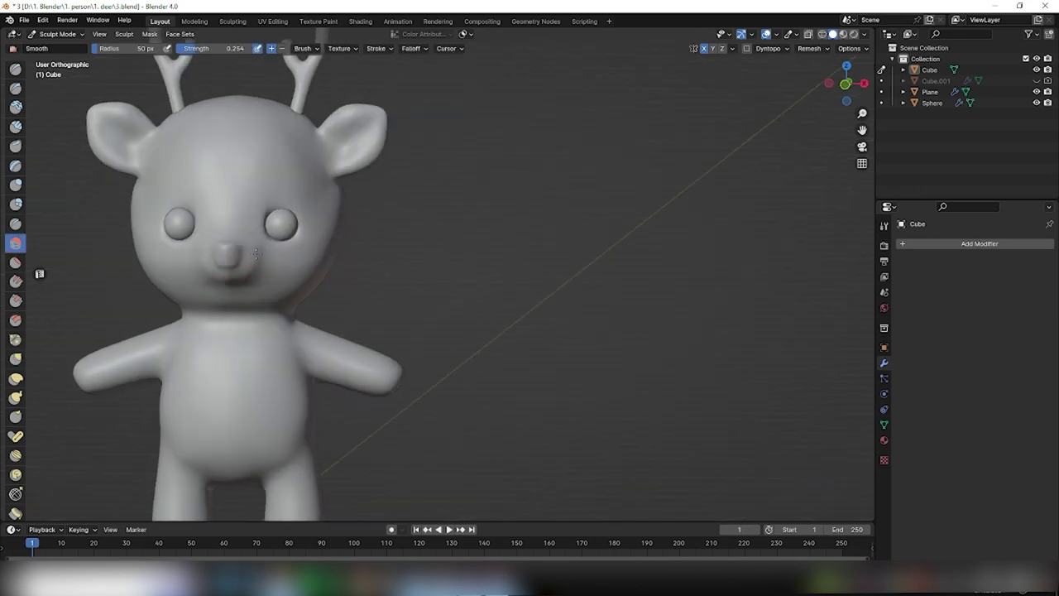
{"action": "mouse_move", "coordinate": [259, 222]}
{"action": "middle_mouse_down"}
{"action": "mouse_move", "coordinate": [444, 281]}
{"action": "mouse_move", "coordinate": [407, 312]}
{"action": "middle_mouse_up"}
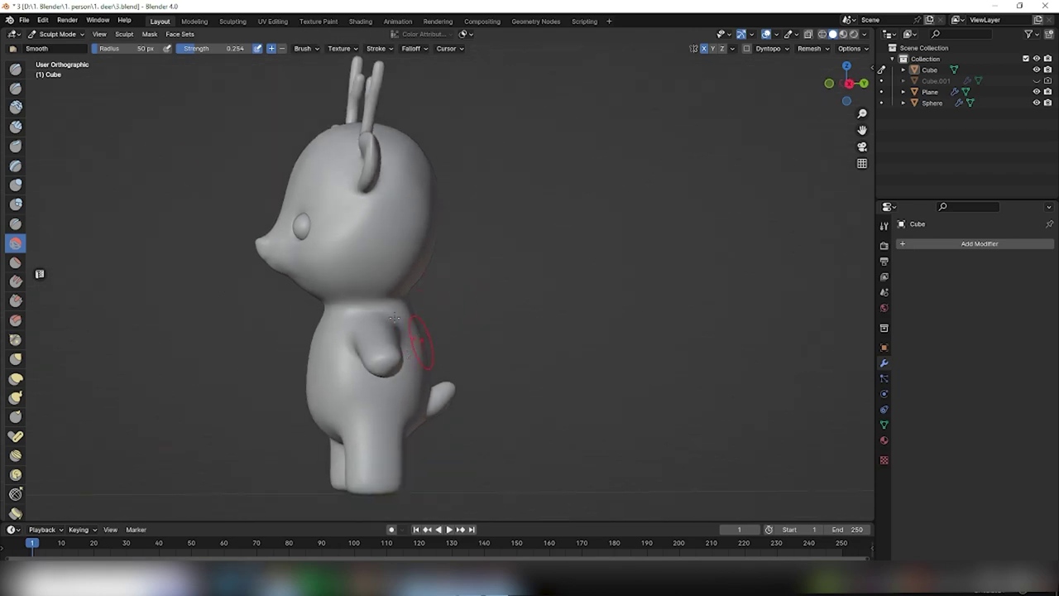
{"action": "key", "text": "ctrl+Tab"}
{"action": "key", "text": "KP_1"}
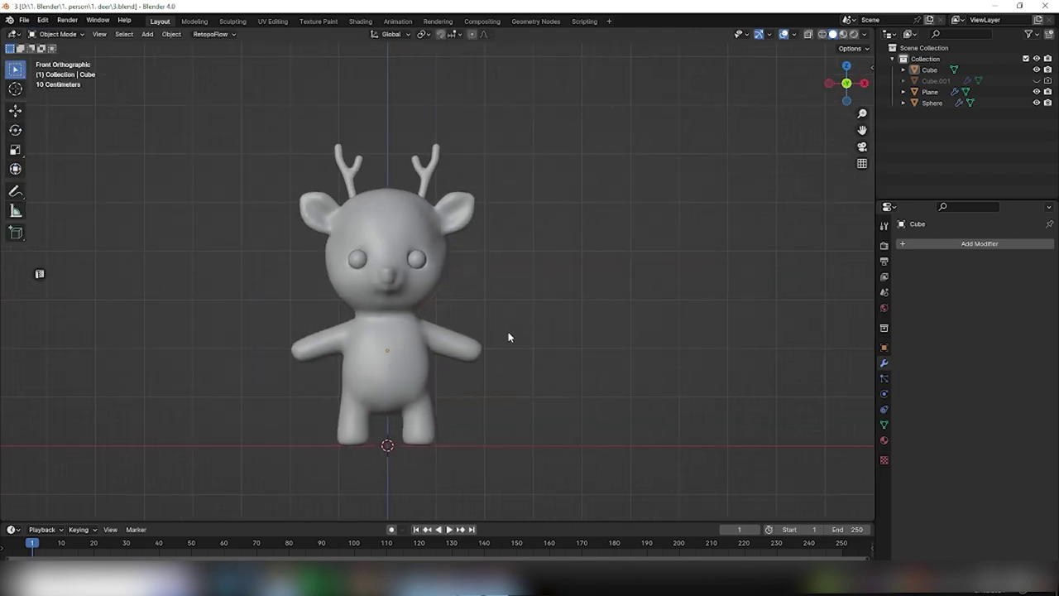
{"action": "mouse_move", "coordinate": [572, 304]}
{"action": "middle_mouse_down"}
{"action": "mouse_move", "coordinate": [539, 299]}
{"action": "mouse_move", "coordinate": [572, 315]}
{"action": "middle_mouse_up"}
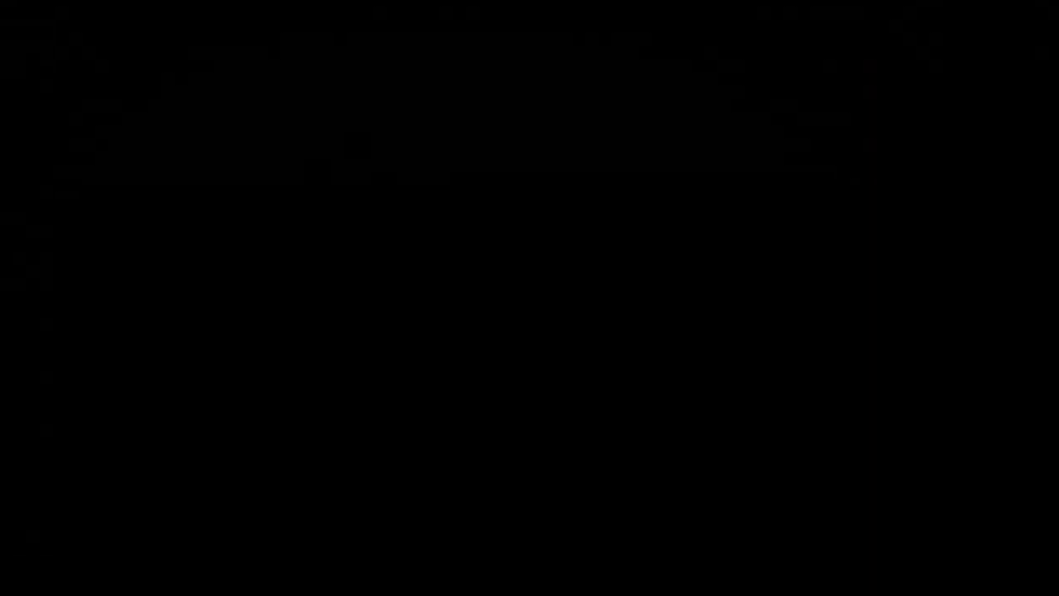